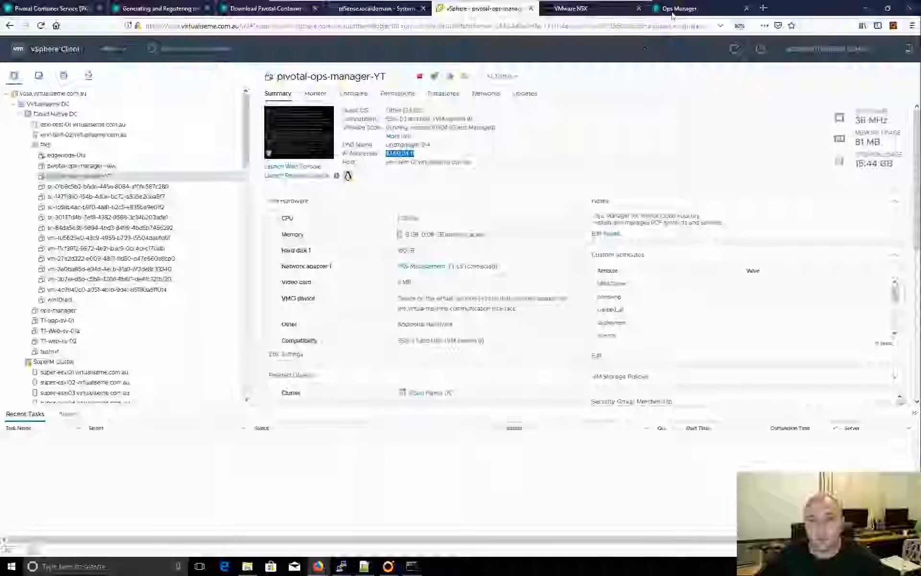
- Switch to the Ops Manager page that asks which authentication system to use
left_click(674, 8)
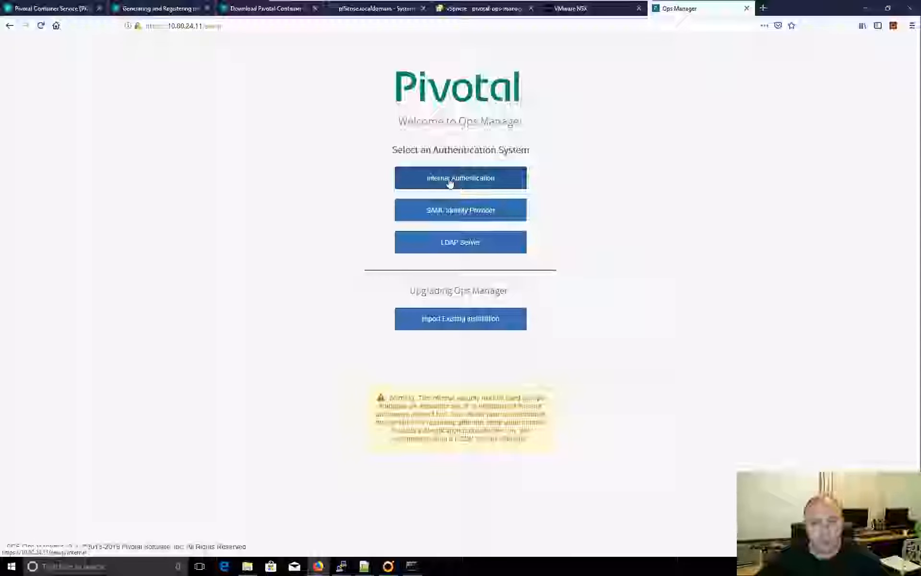
- Set up internal authentication with username admin, a password and decryption passphrase, accepting the terms
left_click(468, 181)
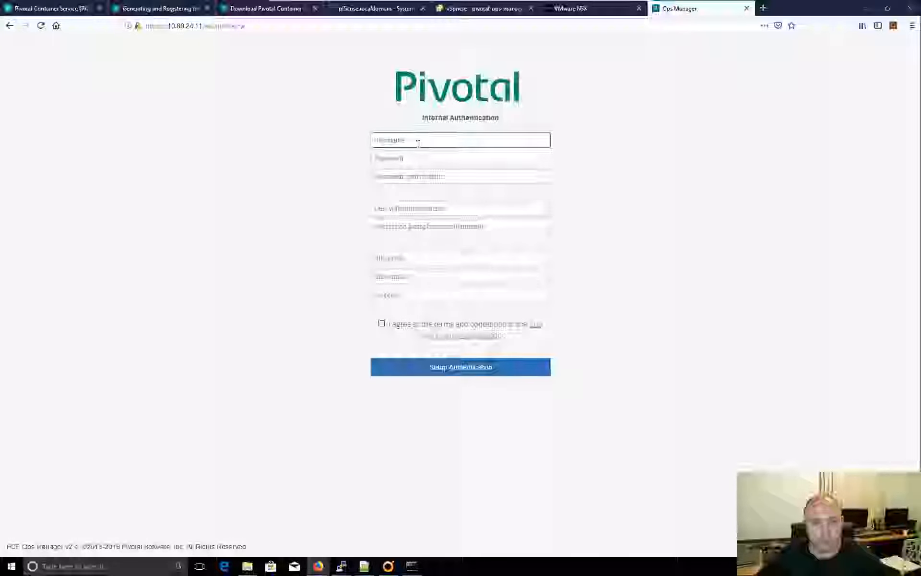
type("ad")
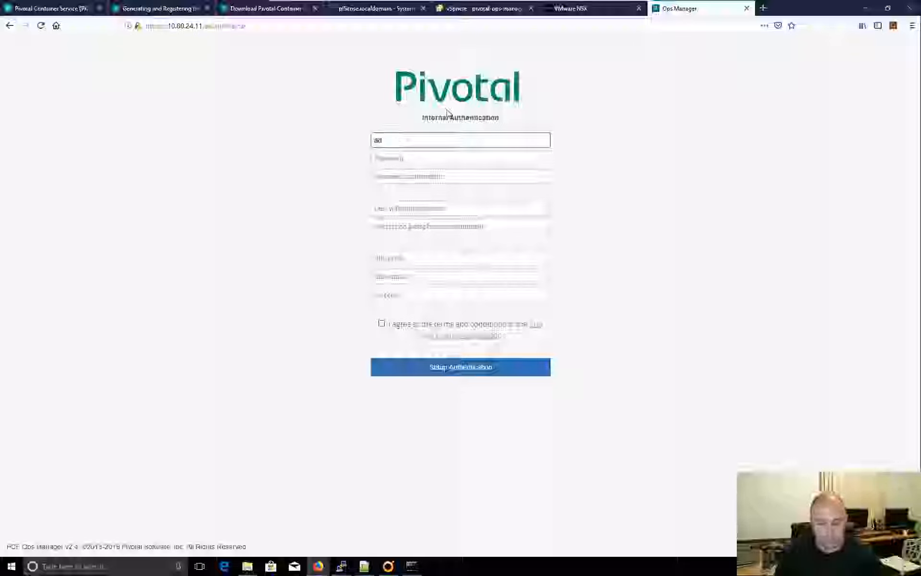
type("min")
key("Tab")
type("***")
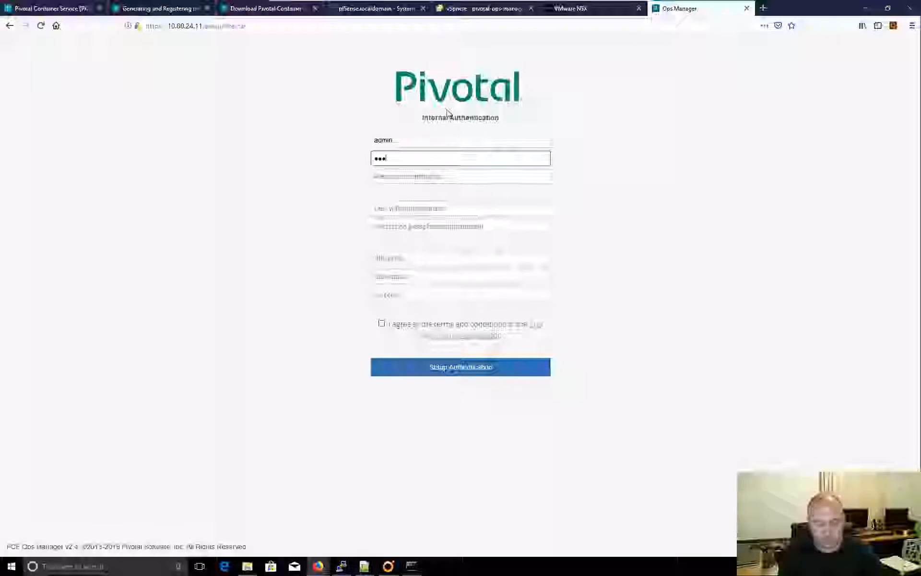
type("*****")
key("Tab")
type("*")
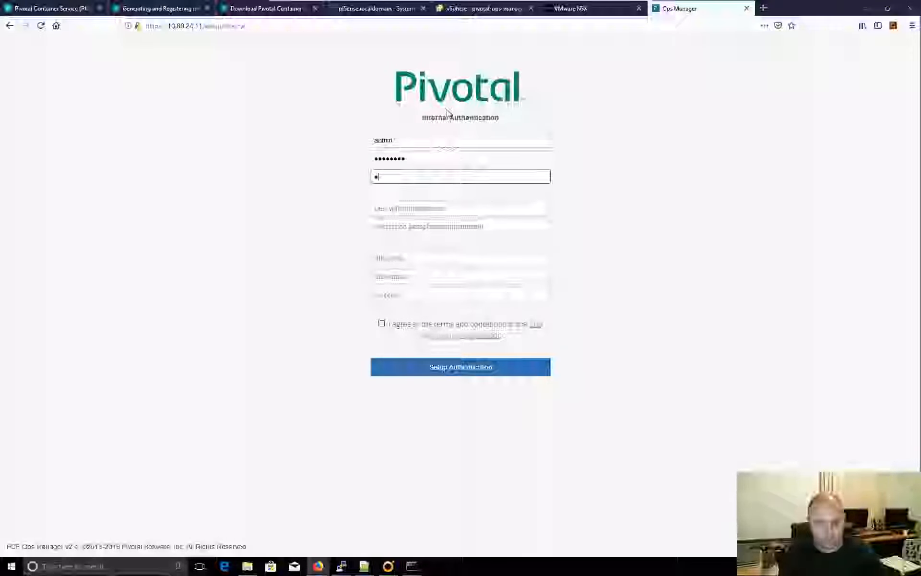
type("*******")
key("Tab")
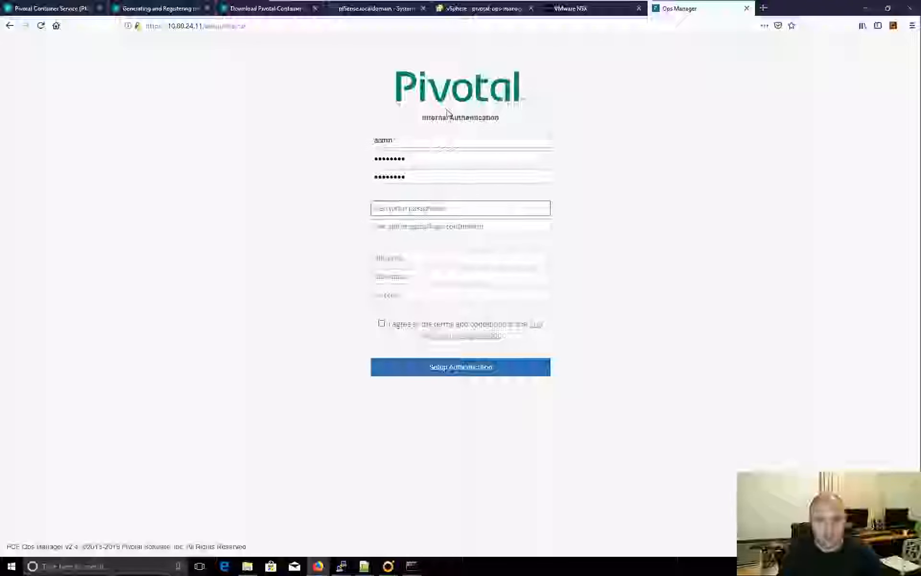
type("******")
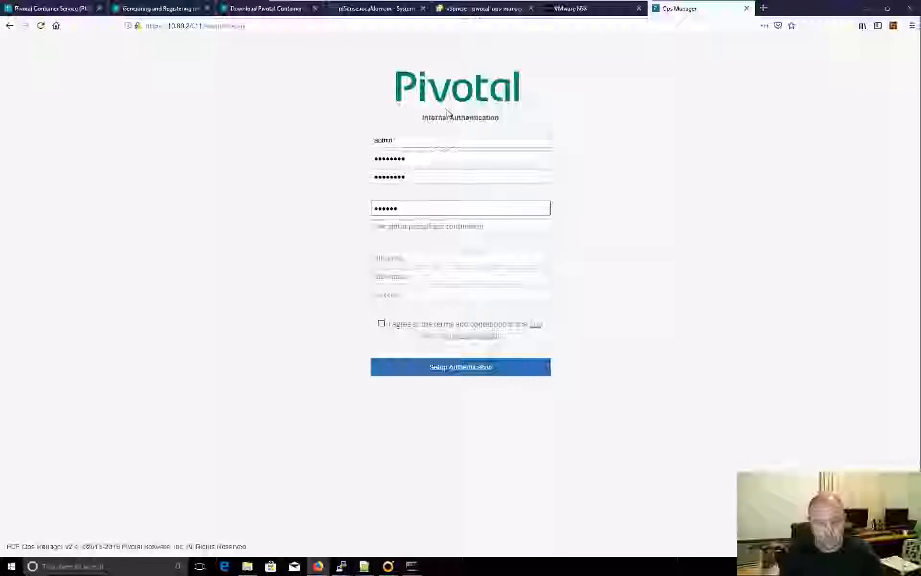
type("***")
key("Tab")
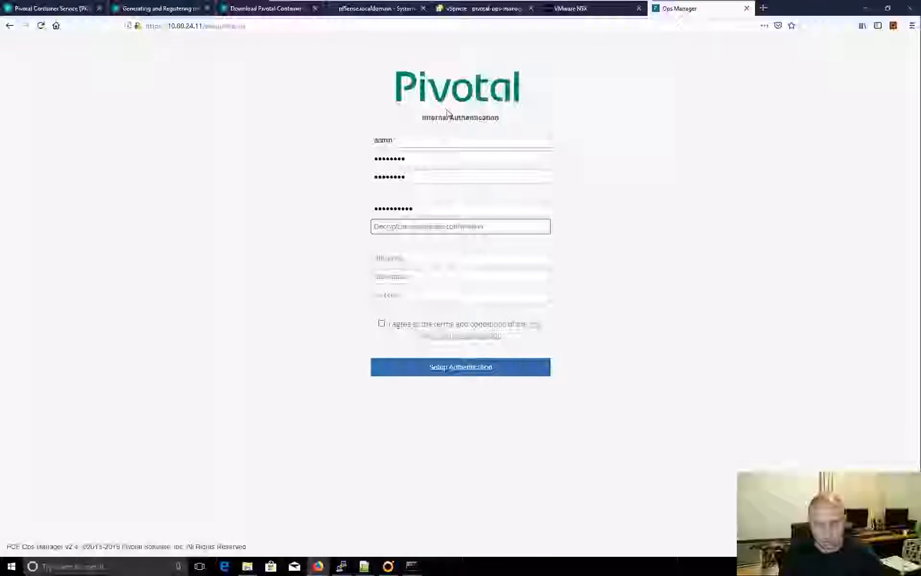
type("********")
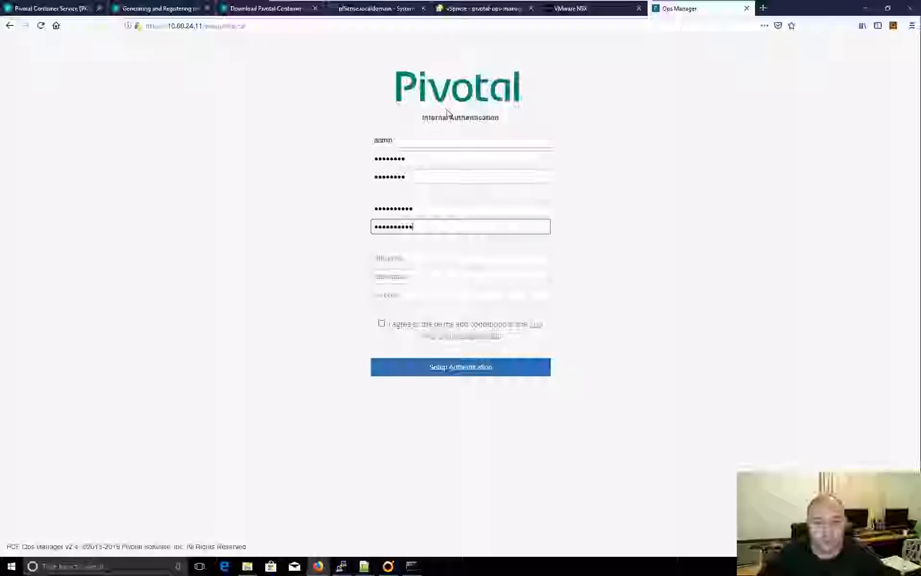
left_click(381, 324)
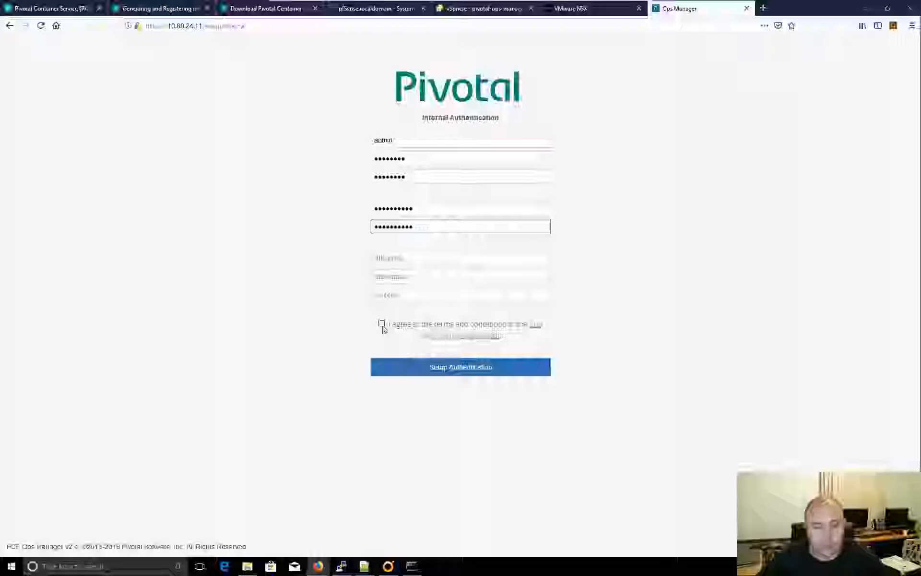
left_click(413, 372)
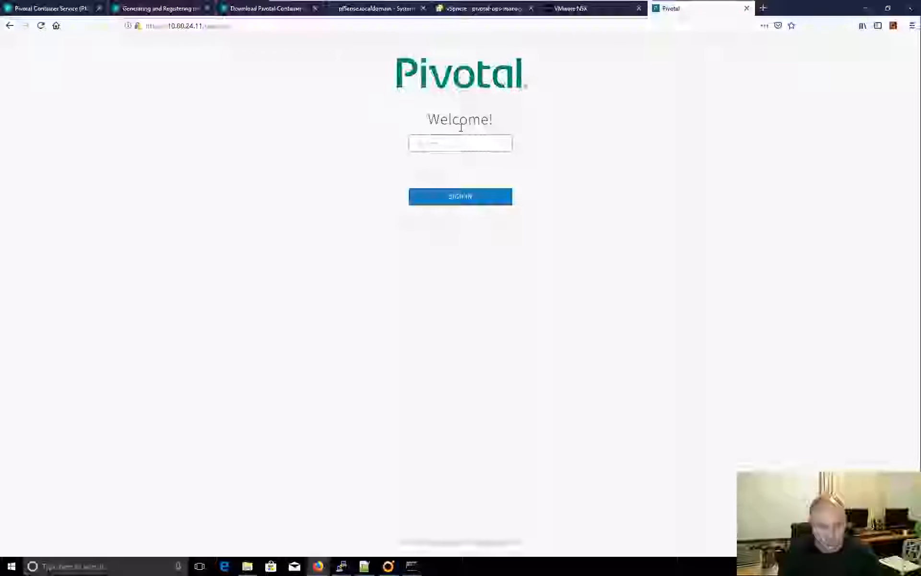
- Sign in as admin, decline saving the login, and open the BOSH Director for vSphere tile
type("admin")
key("Tab")
type("•")
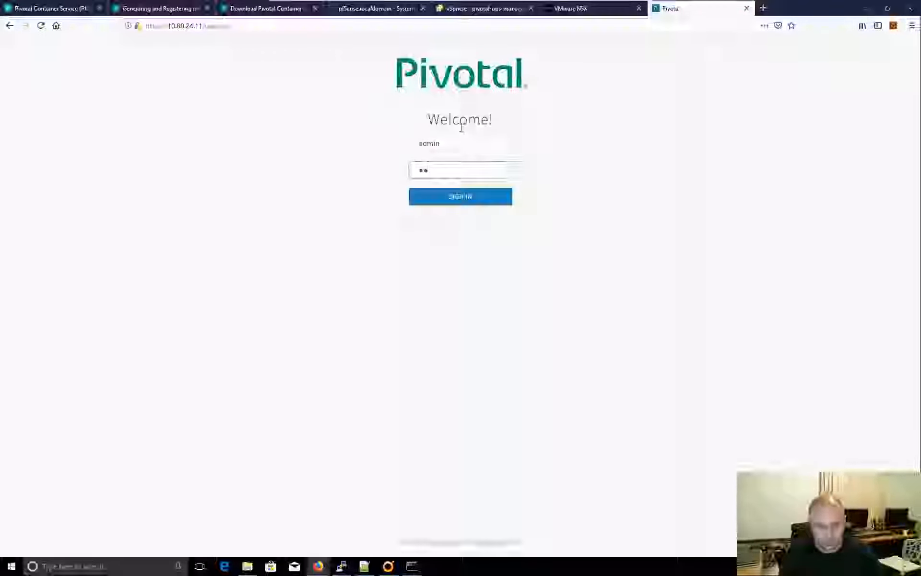
type("••••••••")
key("Return")
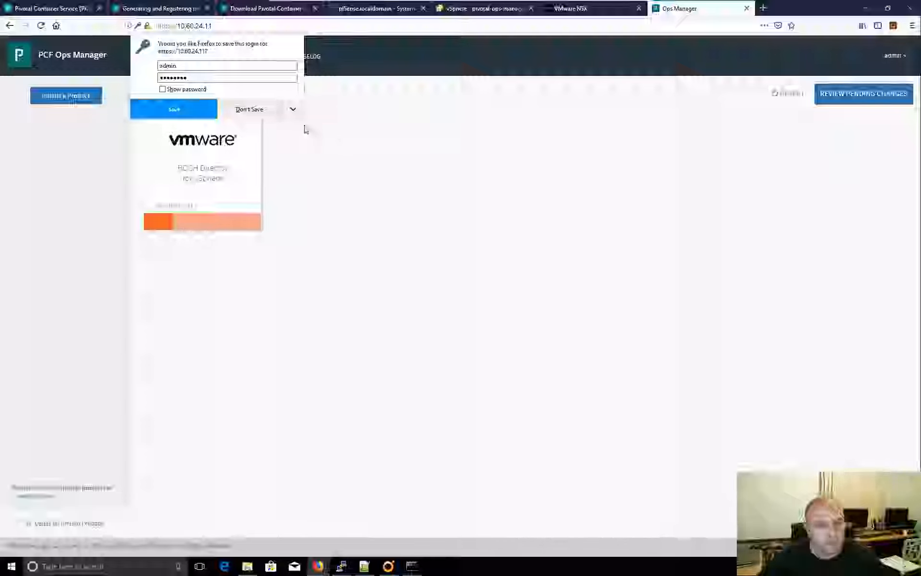
left_click(259, 109)
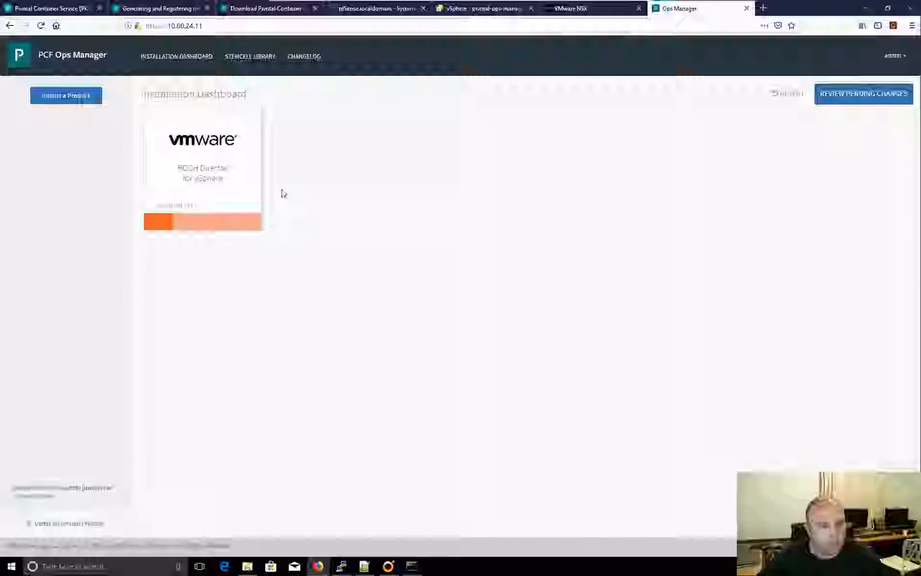
left_click(194, 165)
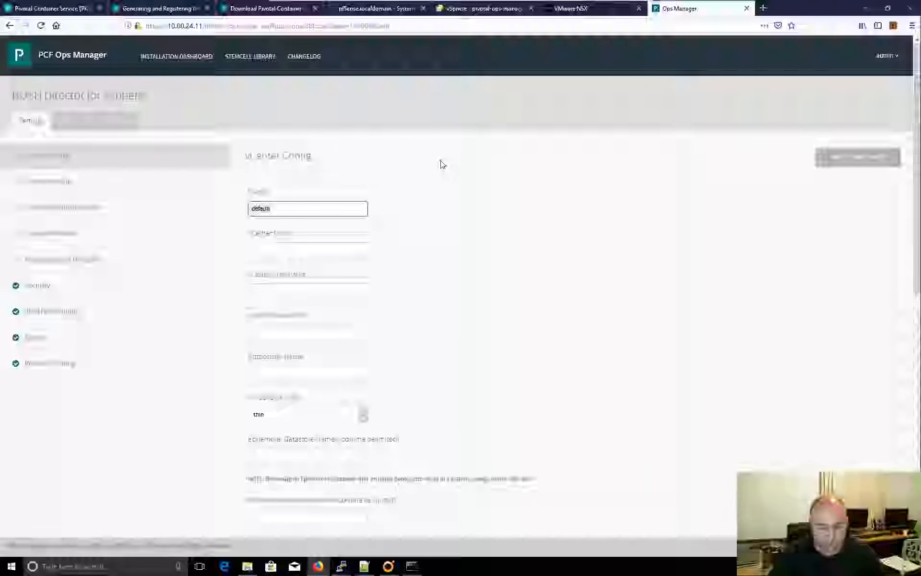
- Enter name Main vCenter, host vcsa.virtualjeme.com.au, and the service account's username and password
type("in")
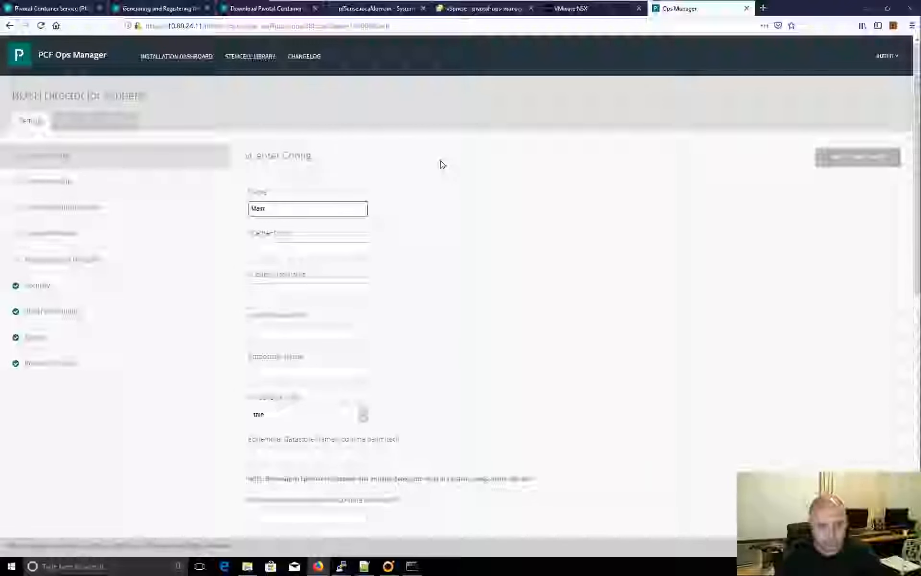
type(" vCenter")
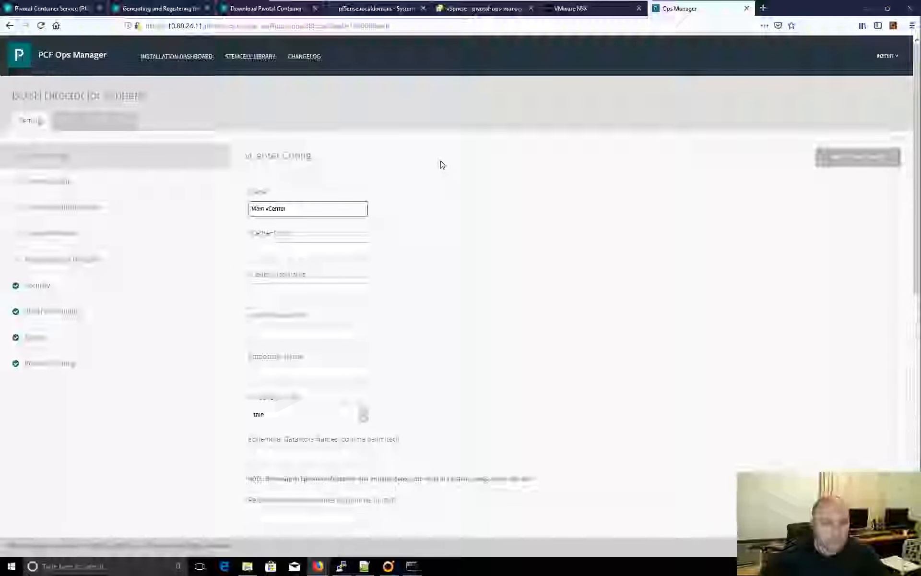
left_click(279, 247)
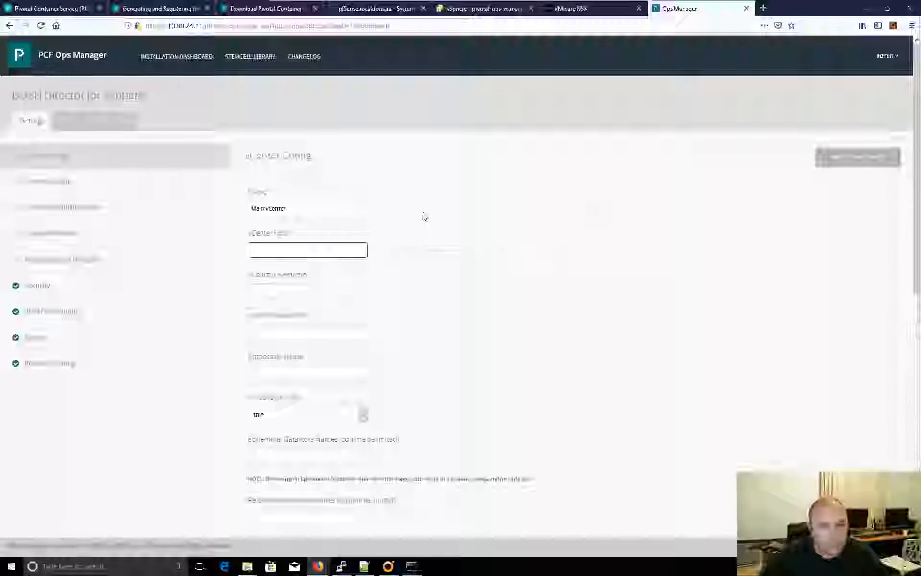
left_click(272, 251)
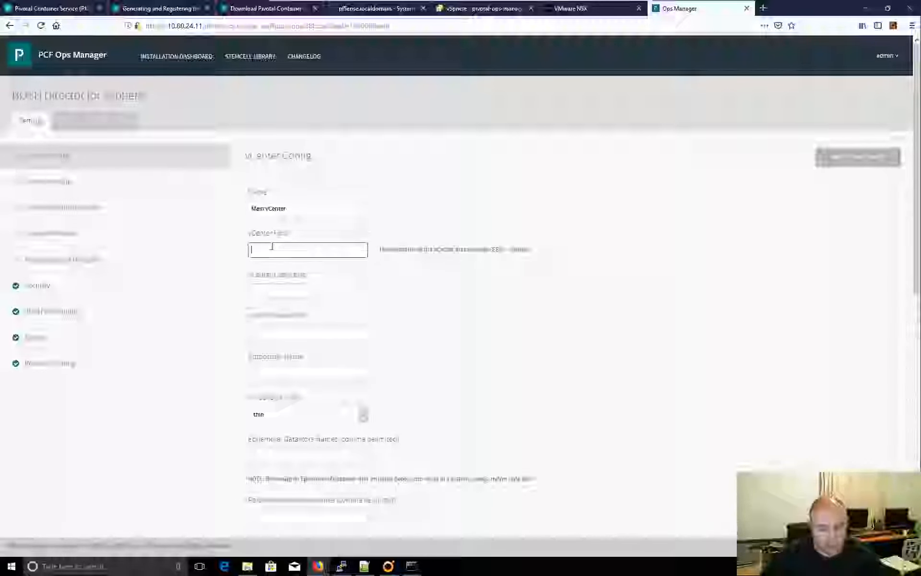
type("vcsa.virt")
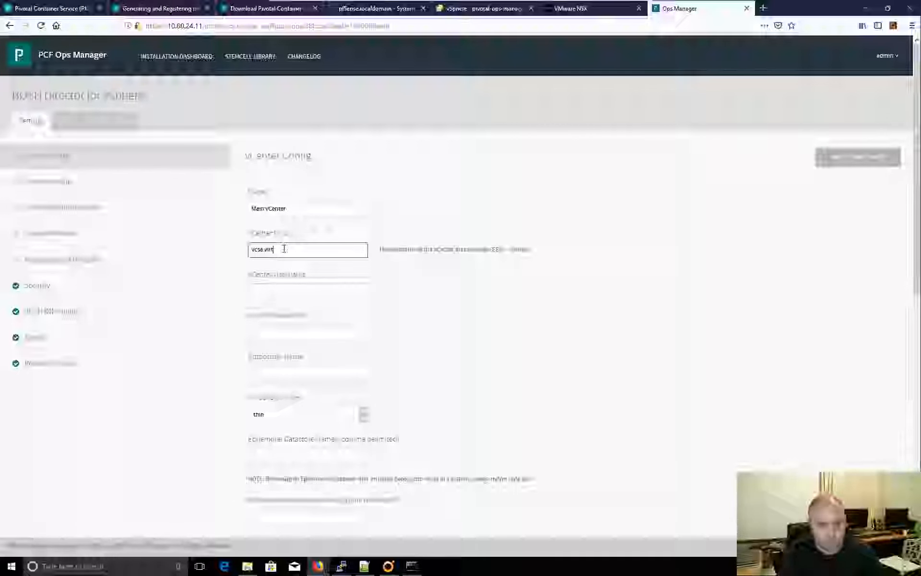
type("ualisem")
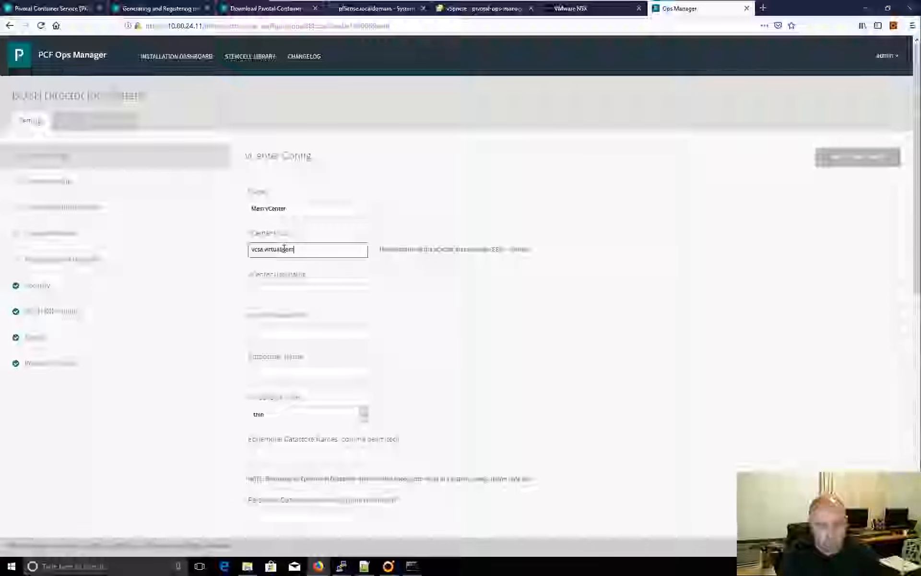
type("jeme.com.au")
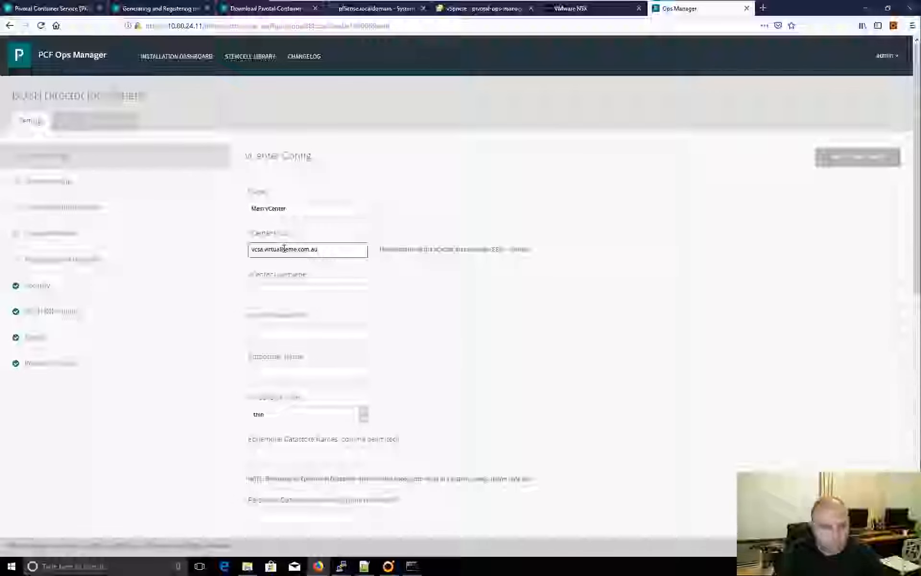
key("Tab")
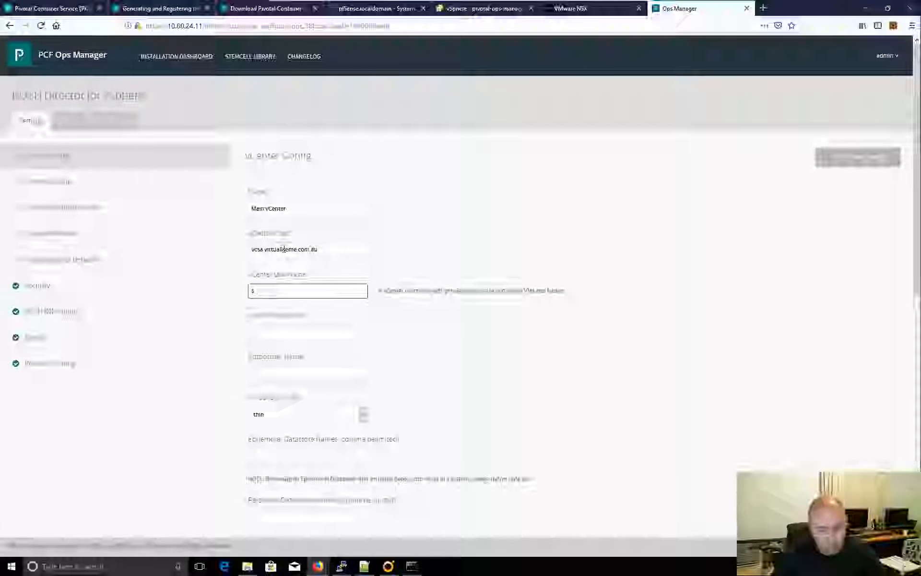
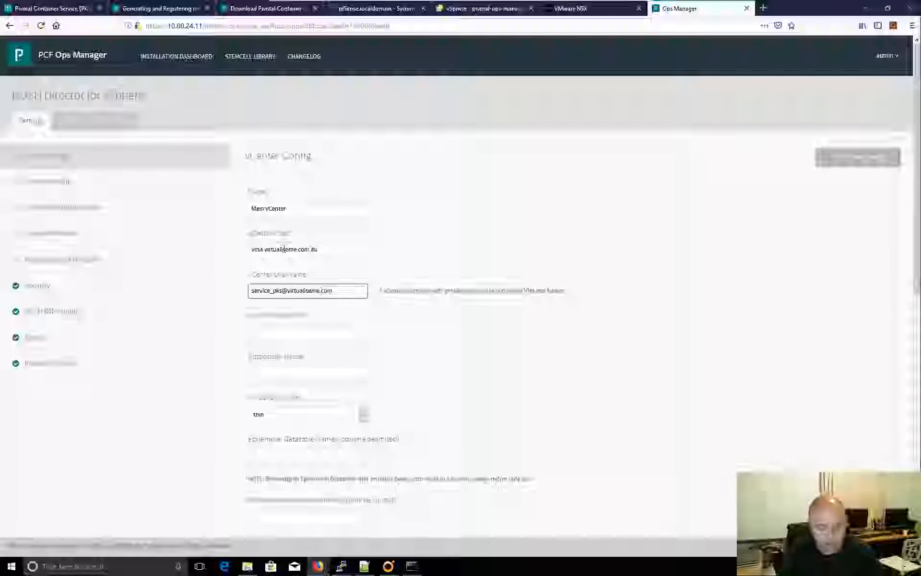
left_click(295, 336)
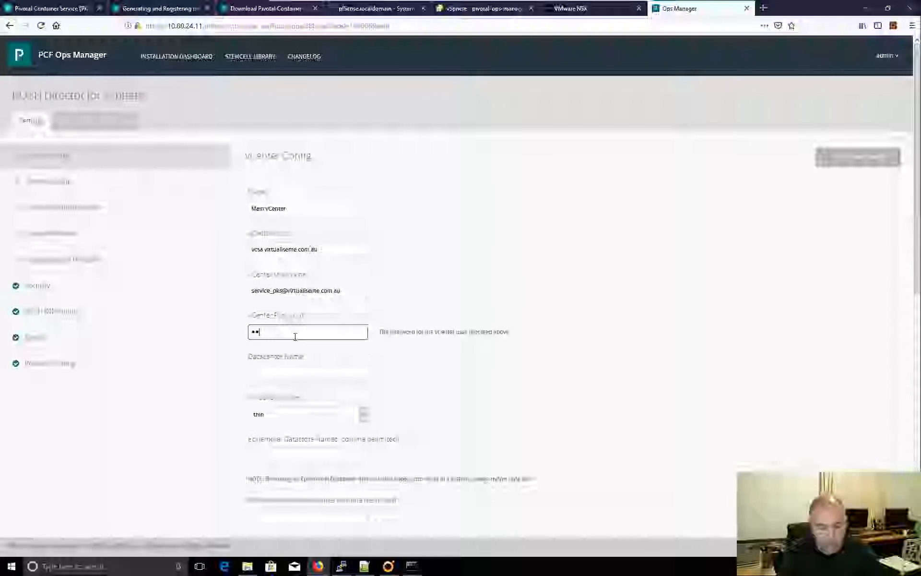
type("••••••••")
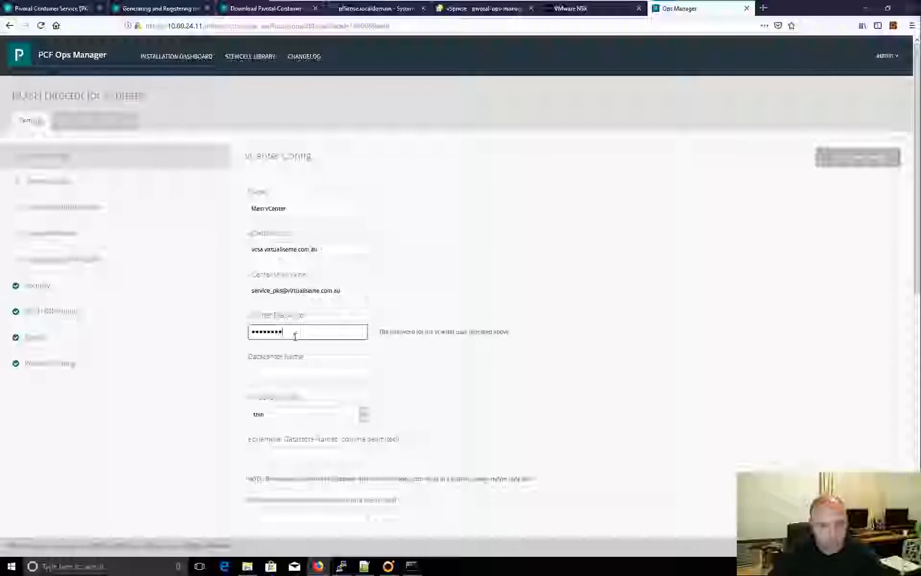
left_click(301, 379)
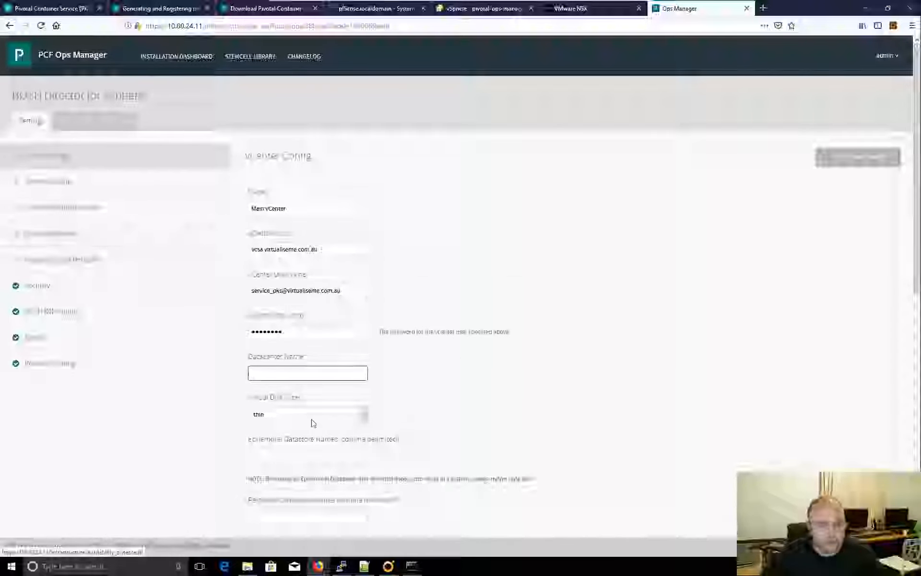
- Copy the datacenter name Virtualiseme DC from vSphere Client's inventory and return to Ops Manager
left_click(482, 9)
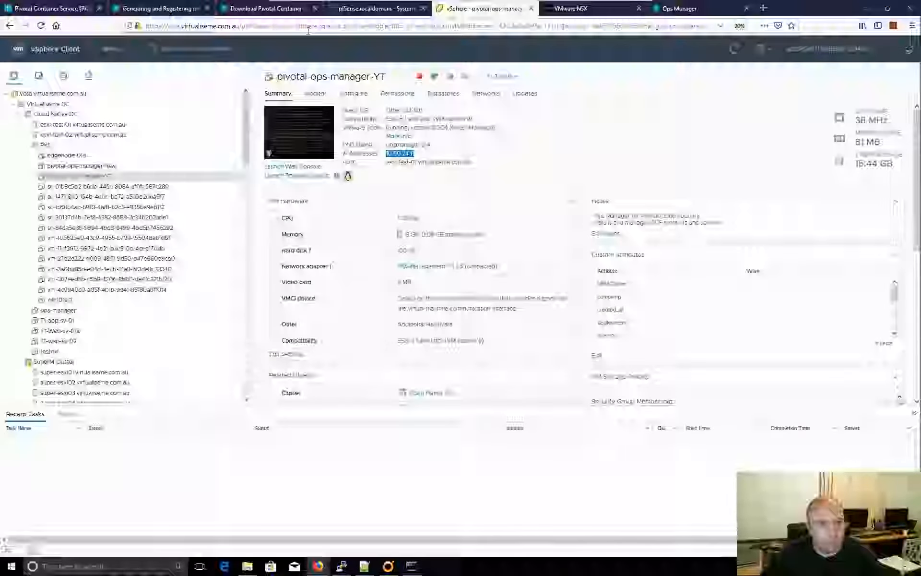
left_click(48, 103)
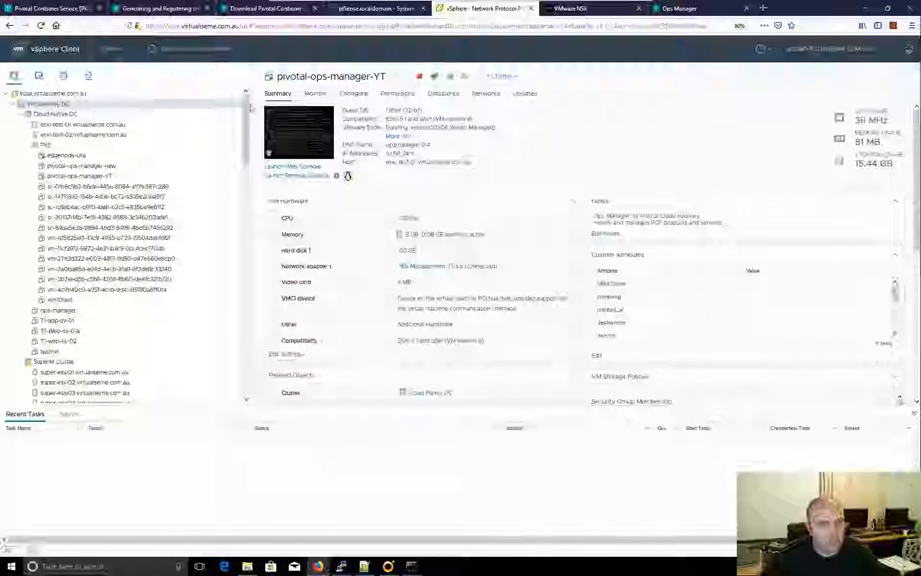
left_click(361, 95)
left_click_drag(352, 76, 281, 71)
key("ctrl+c")
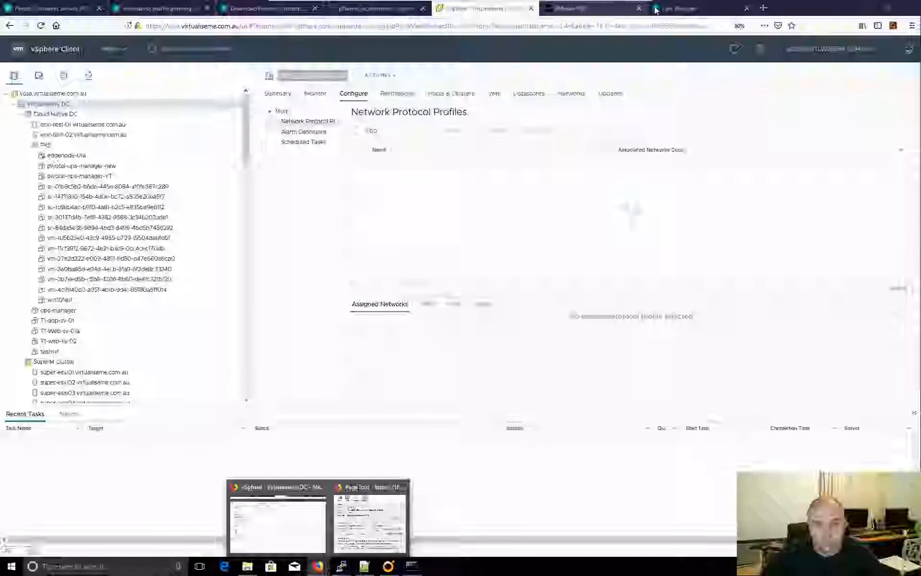
left_click(686, 8)
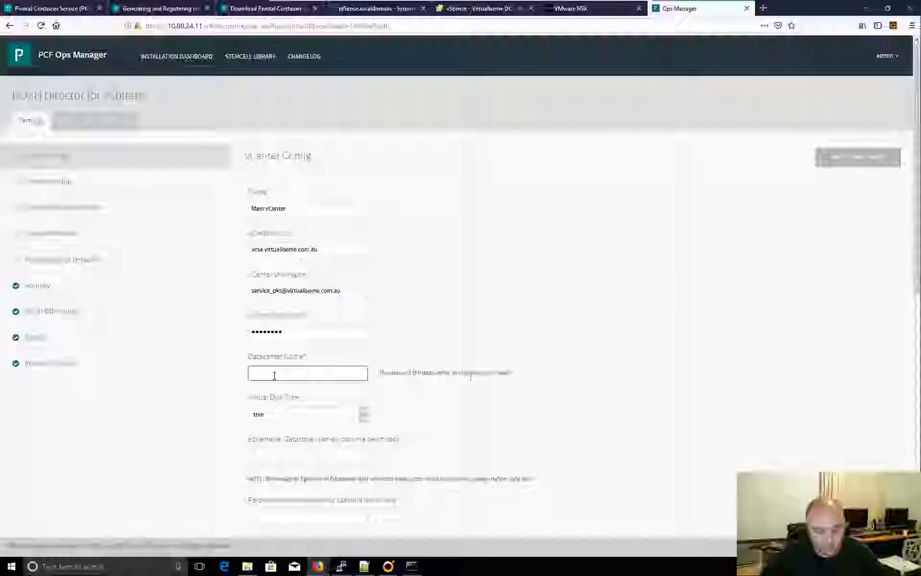
- Paste Virtualiseme DC into Datacenter Name
key("ctrl+v")
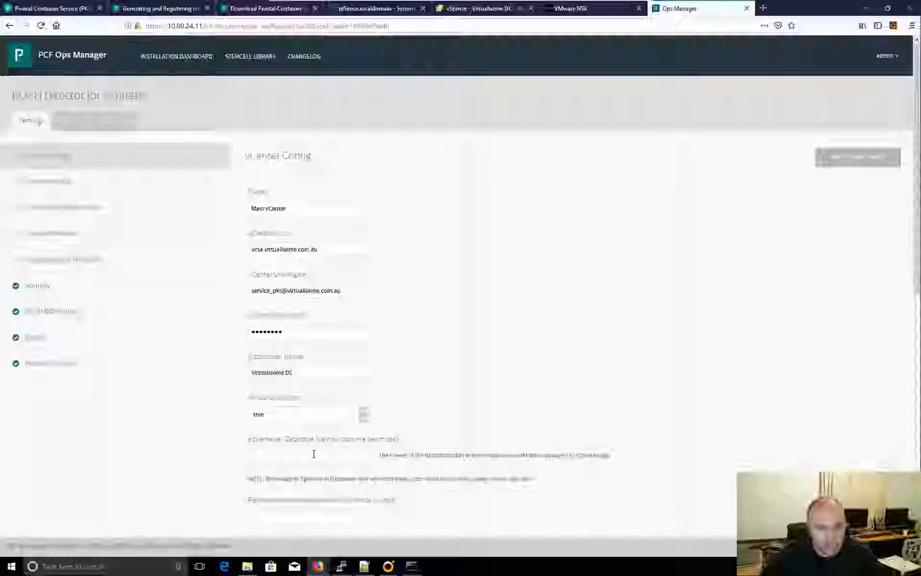
scroll(314, 454, "down", 3)
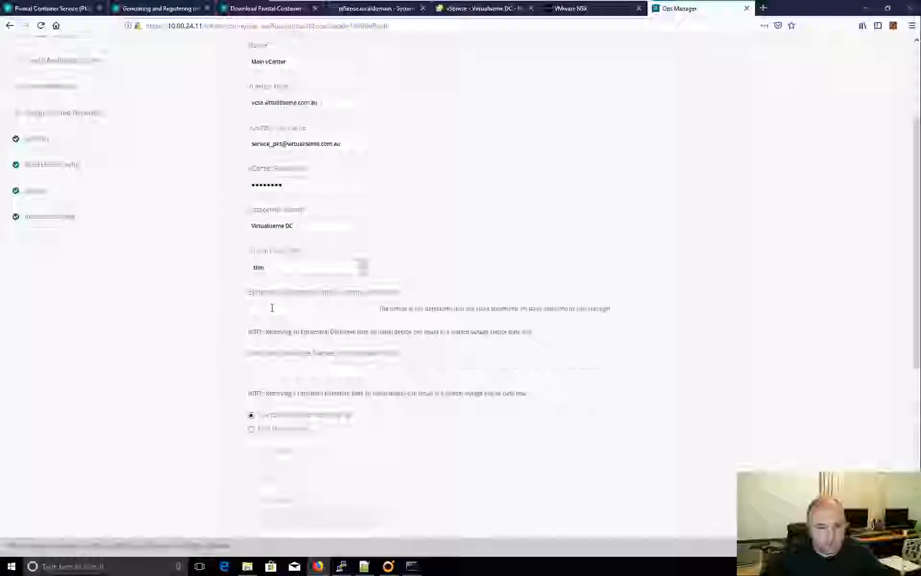
left_click(272, 308)
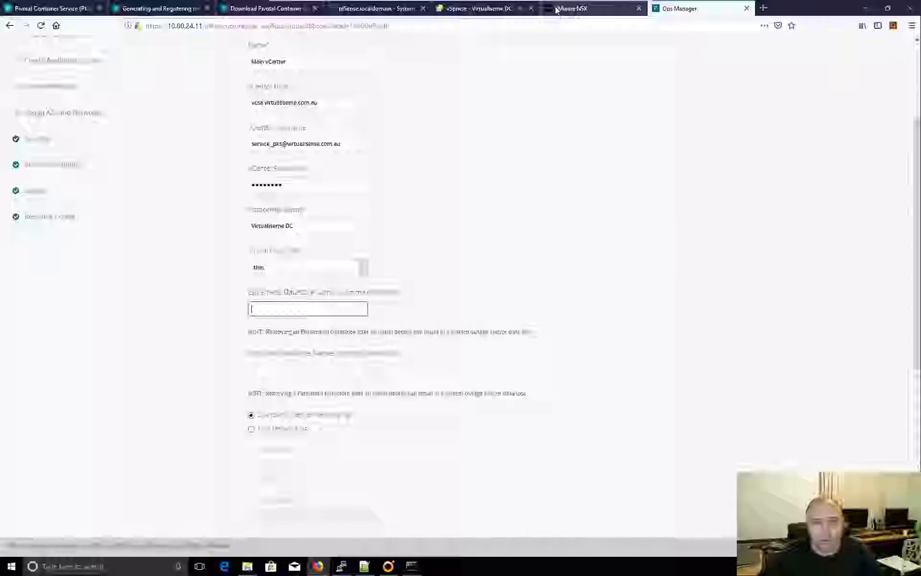
- Copy the Optane Test datastore name from vSphere storage into Ephemeral Datastore Names
left_click(476, 18)
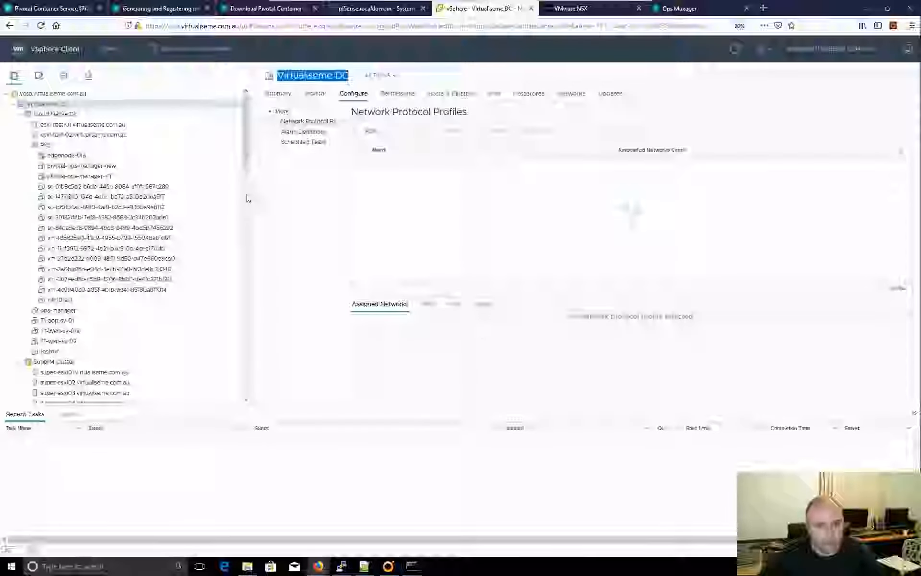
left_click(64, 77)
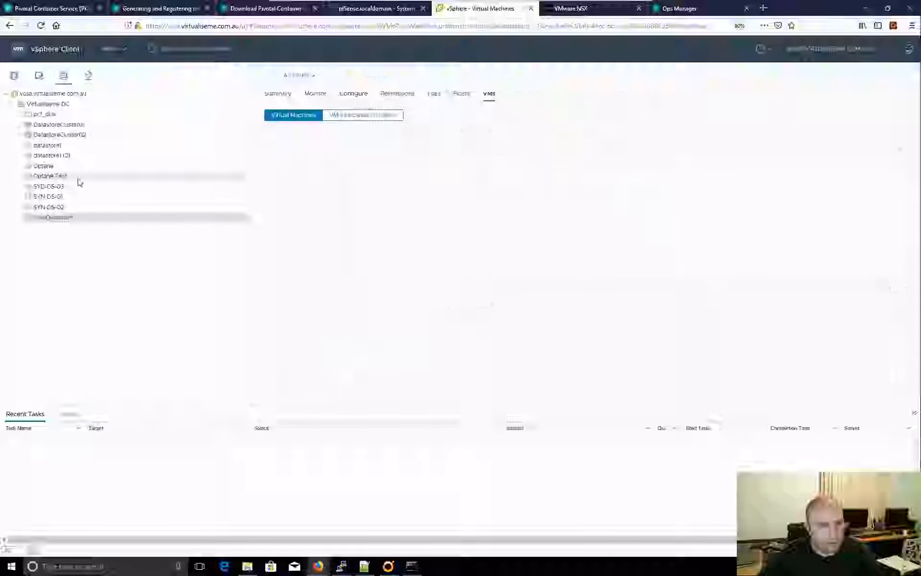
left_click(60, 178)
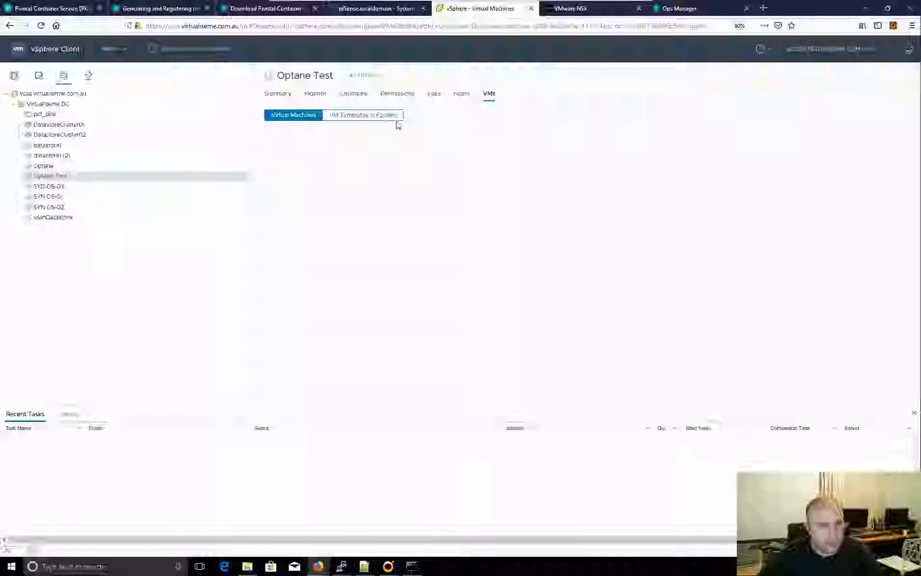
left_click_drag(334, 78, 276, 77)
key("ctrl+c")
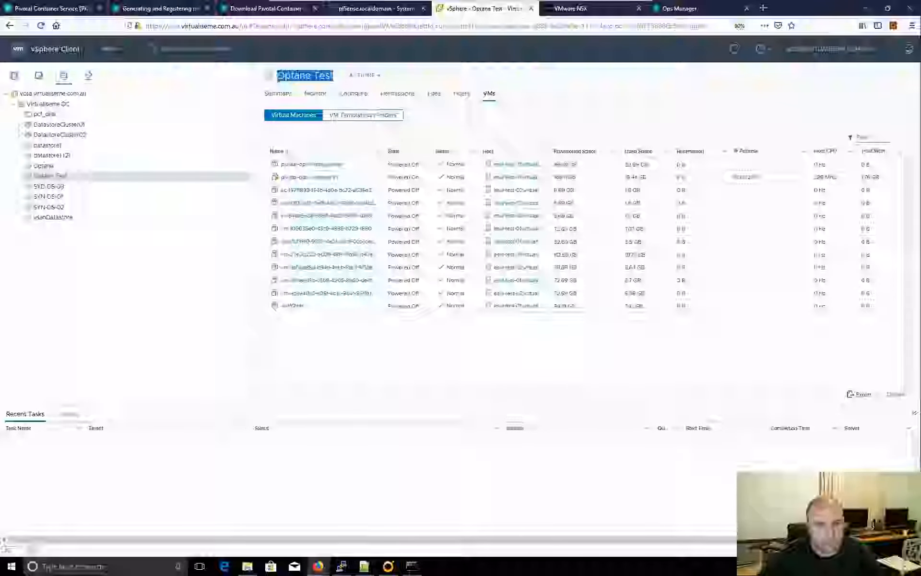
left_click(694, 8)
key("ctrl+v")
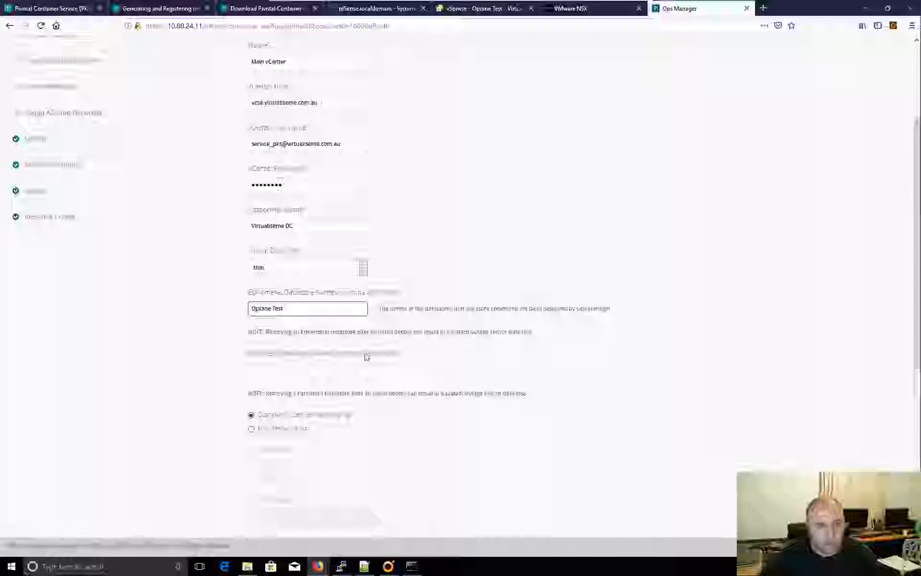
- Set Persistent Datastore Names to Optane Test and select NSX Networking
left_click(303, 375)
key("ctrl+v")
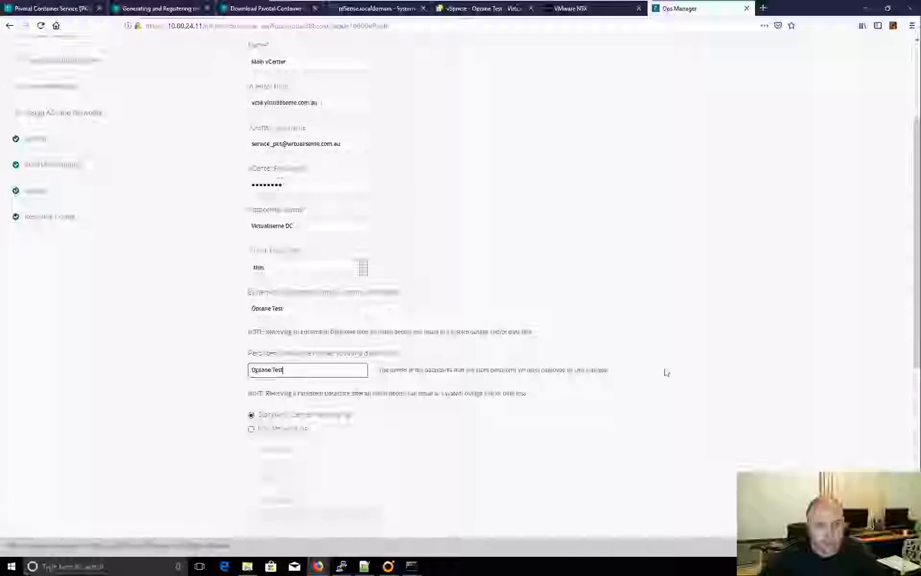
scroll(507, 423, "down", 3)
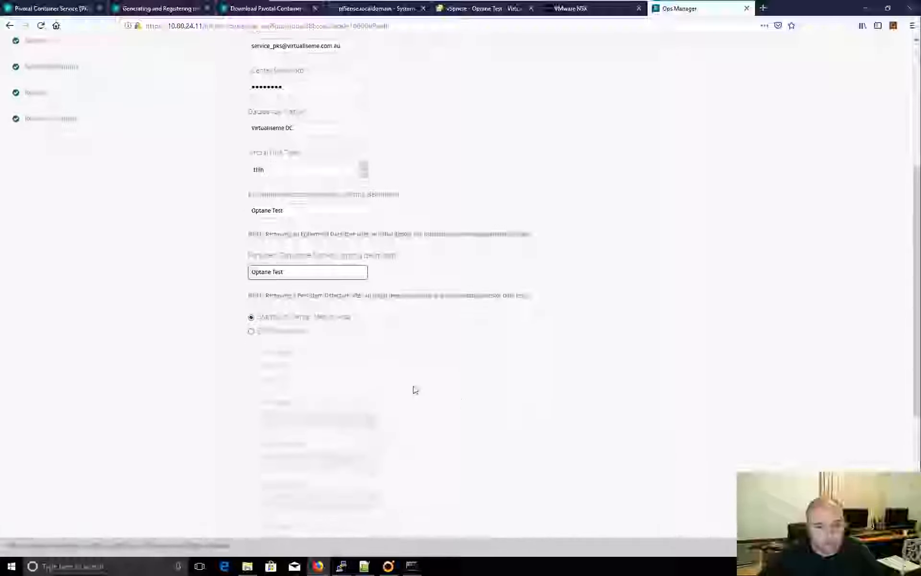
left_click(252, 331)
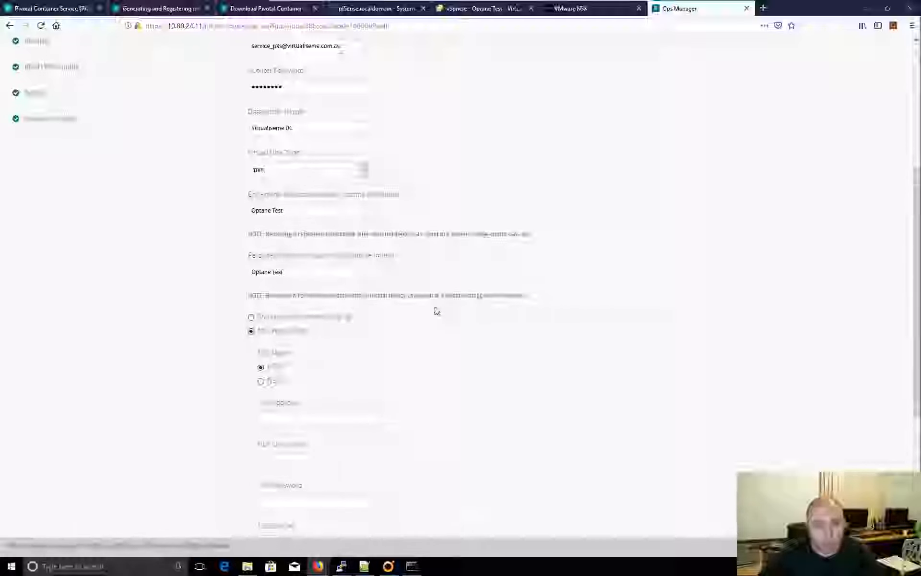
scroll(434, 309, "down", 3)
- Choose NSX-T mode with address 10.0.0.21, username admin and the NSX password
left_click(261, 234)
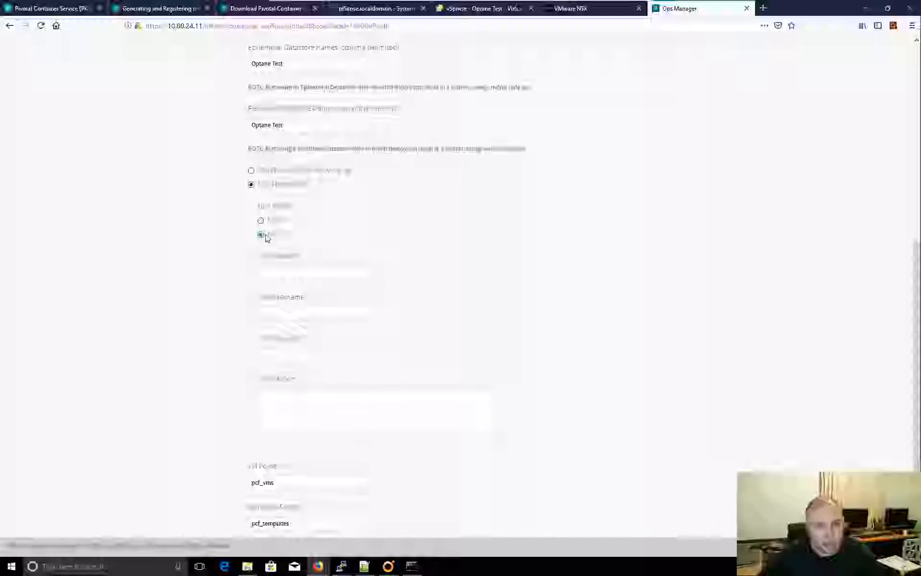
left_click(297, 275)
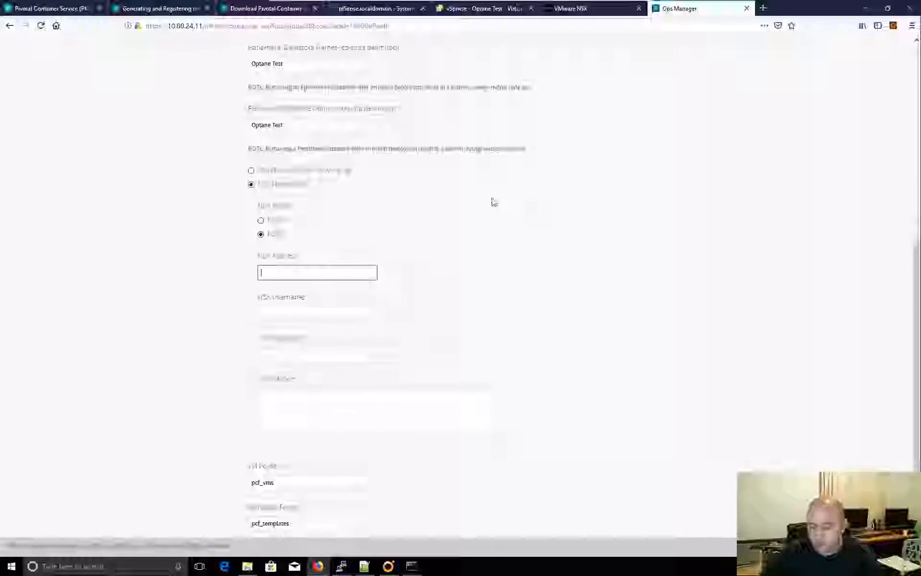
type("10.0.0.21")
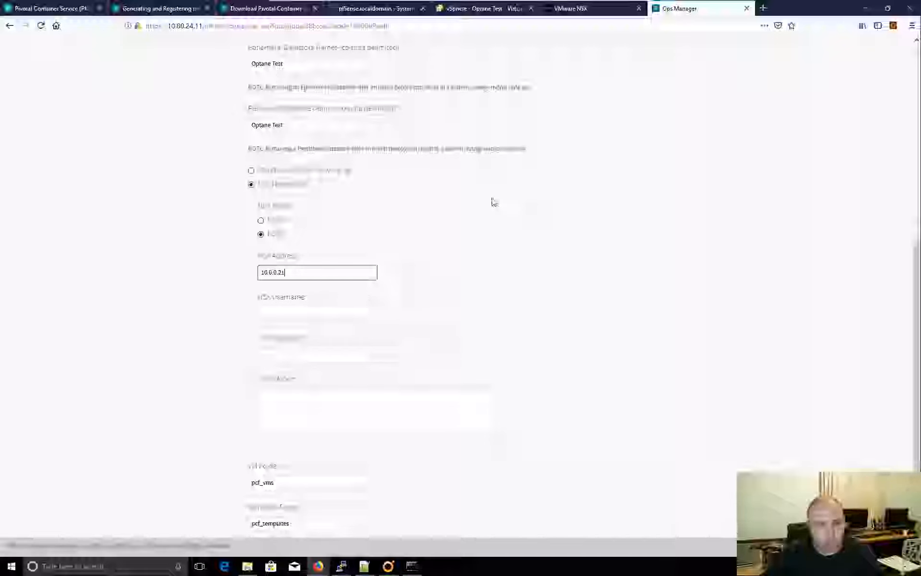
left_click(282, 312)
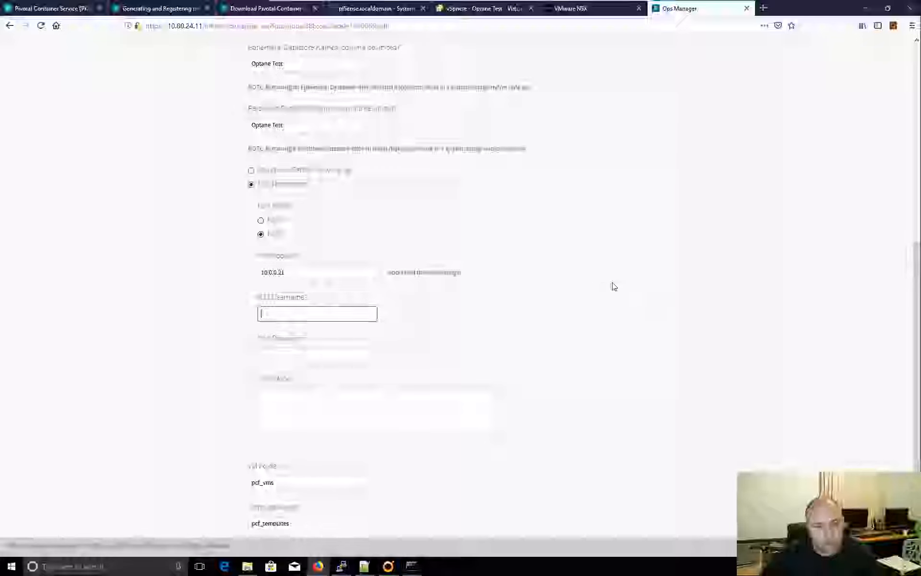
type("admin")
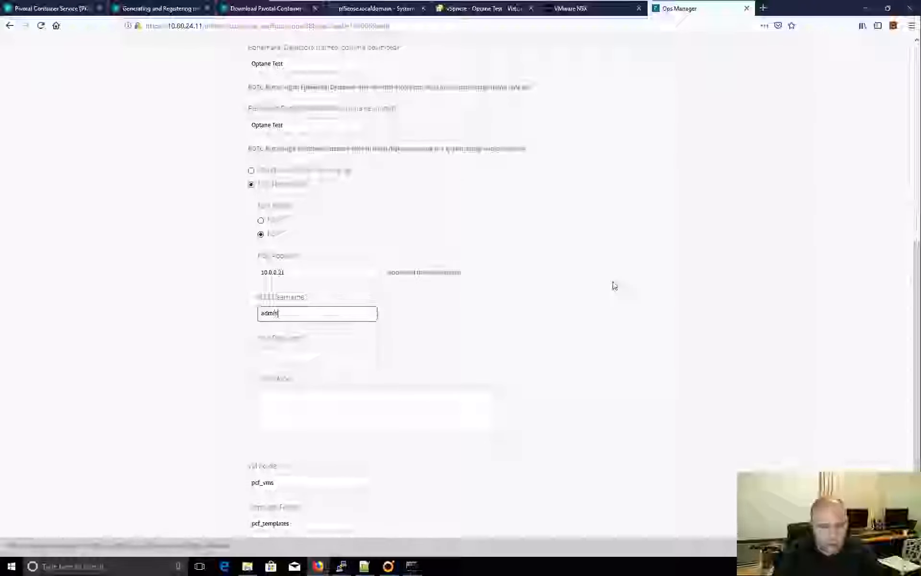
key("Tab")
type("****")
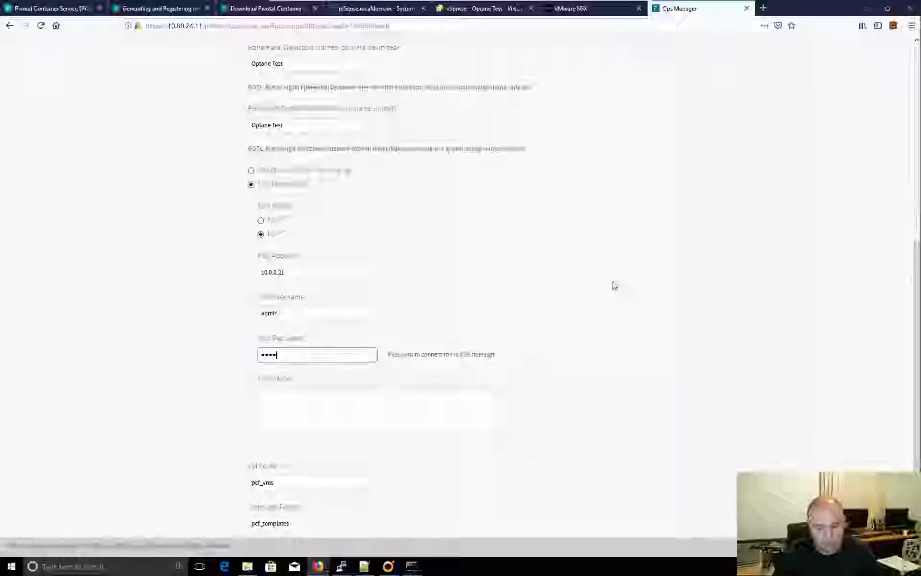
type("*****")
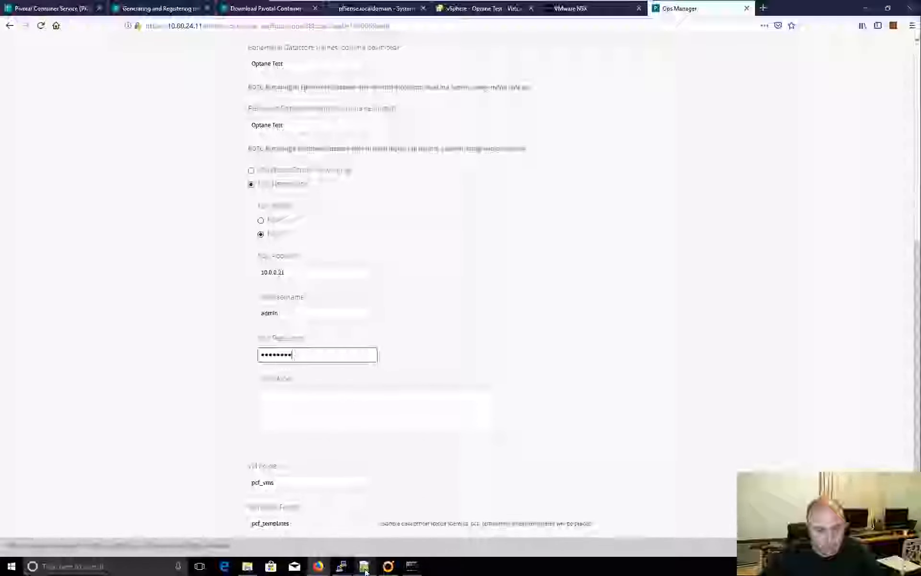
mouse_move(365, 570)
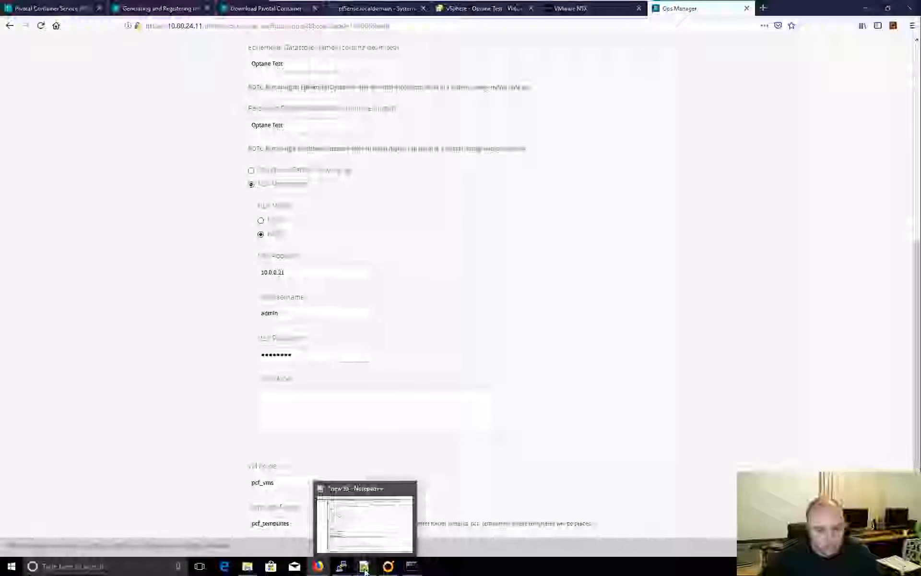
- Copy the certificate from the .crt file in Notepad++ and paste it into NSX CA Cert
left_click(364, 569)
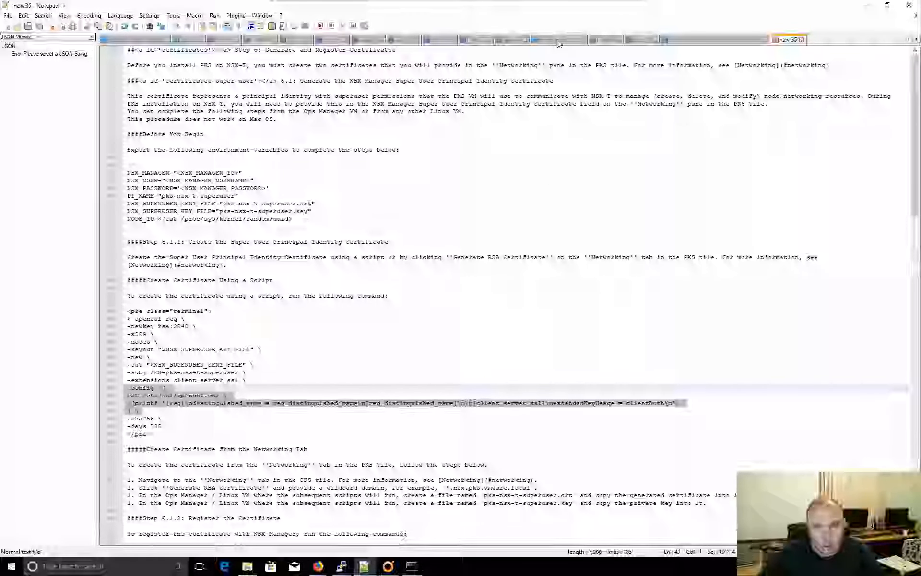
left_click(694, 40)
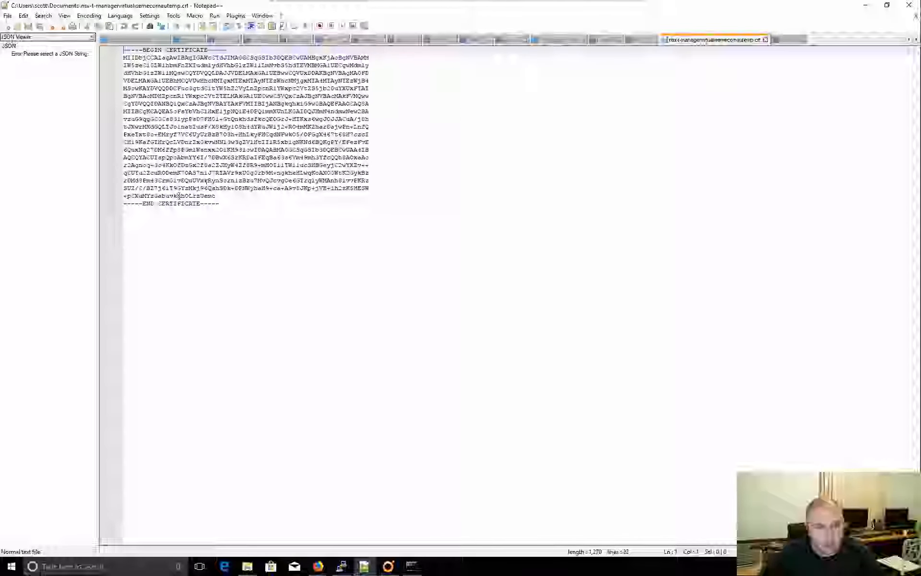
key("ctrl+a")
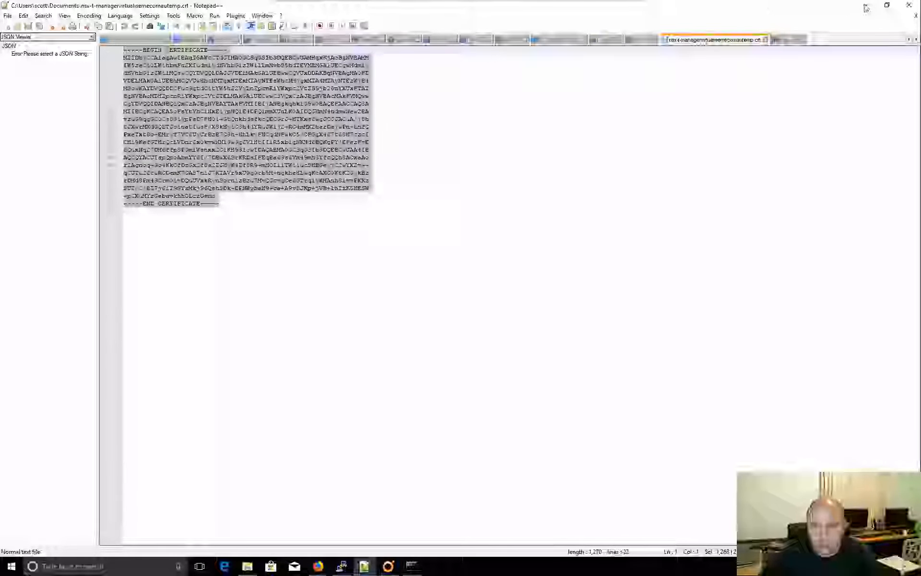
key("alt+Tab")
left_click(328, 400)
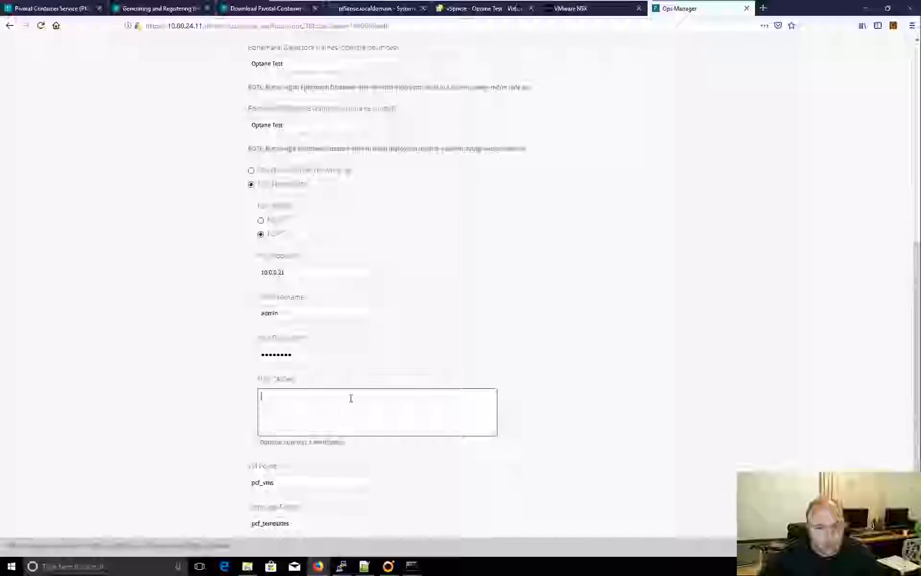
key("ctrl+v")
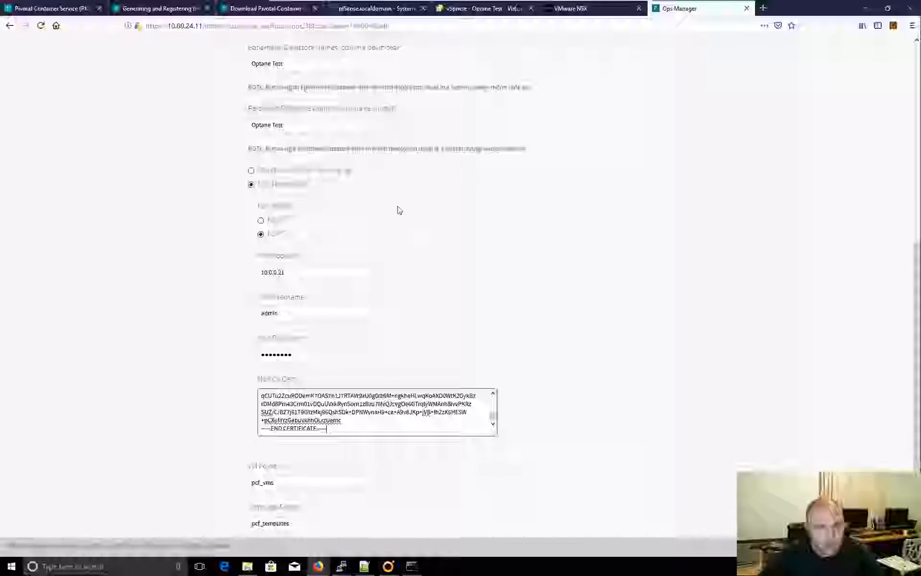
scroll(646, 495, "down", 2)
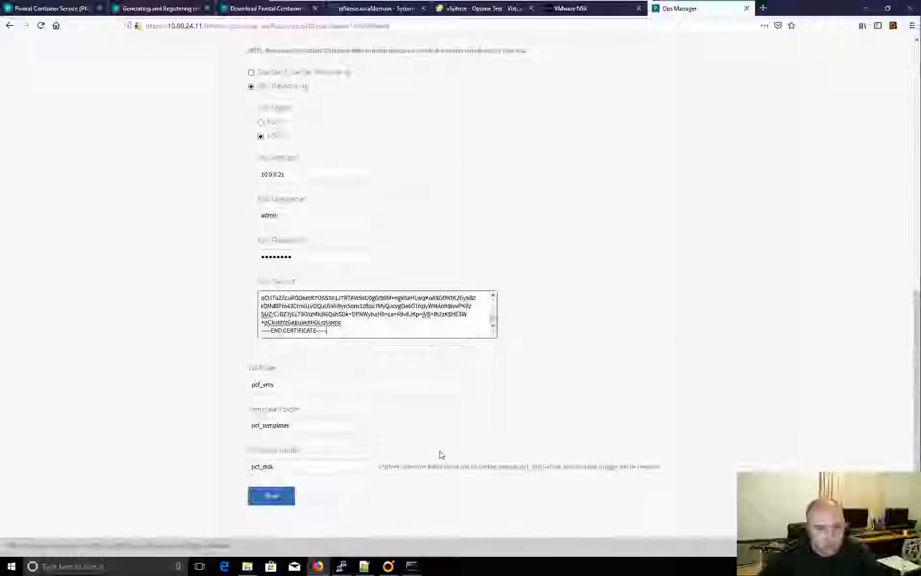
- Export the NSX Manager page's certificate from Firefox as an X.509 PEM .crt file into the pivotal software folder
left_click(619, 9)
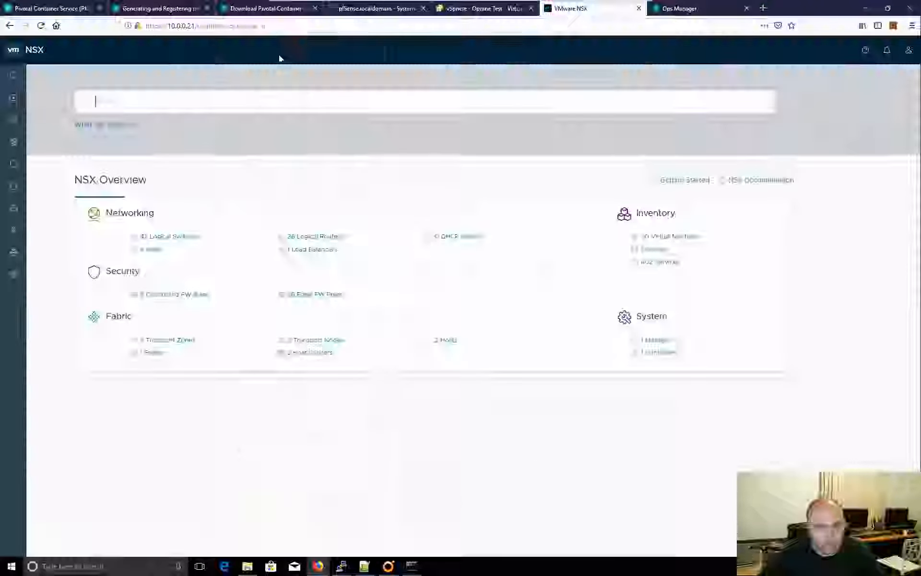
right_click(140, 27)
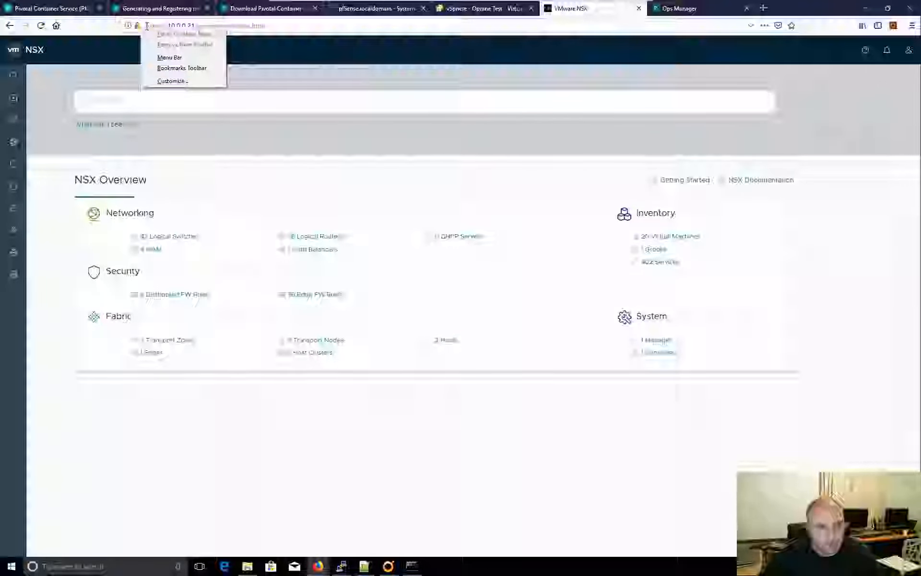
right_click(139, 28)
left_click(138, 27)
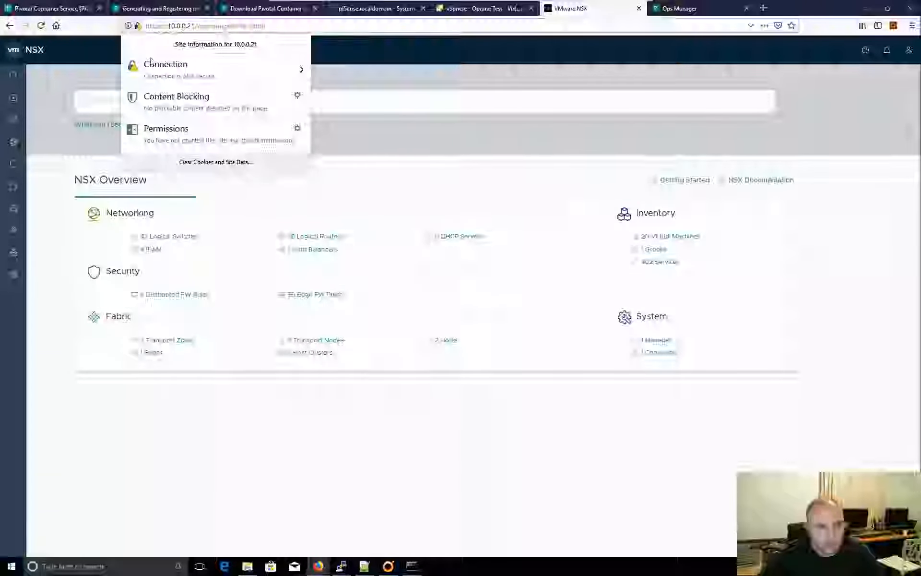
left_click(303, 74)
left_click(230, 163)
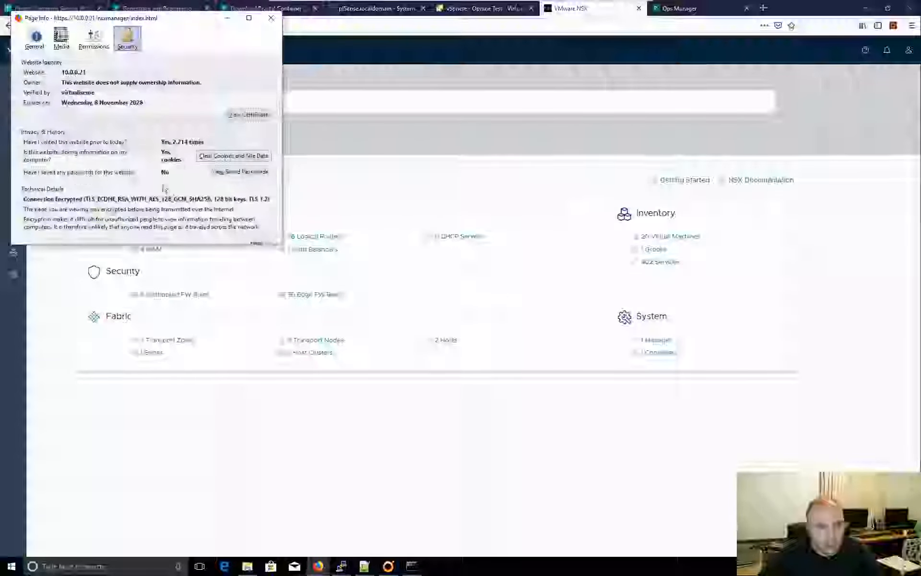
left_click(248, 115)
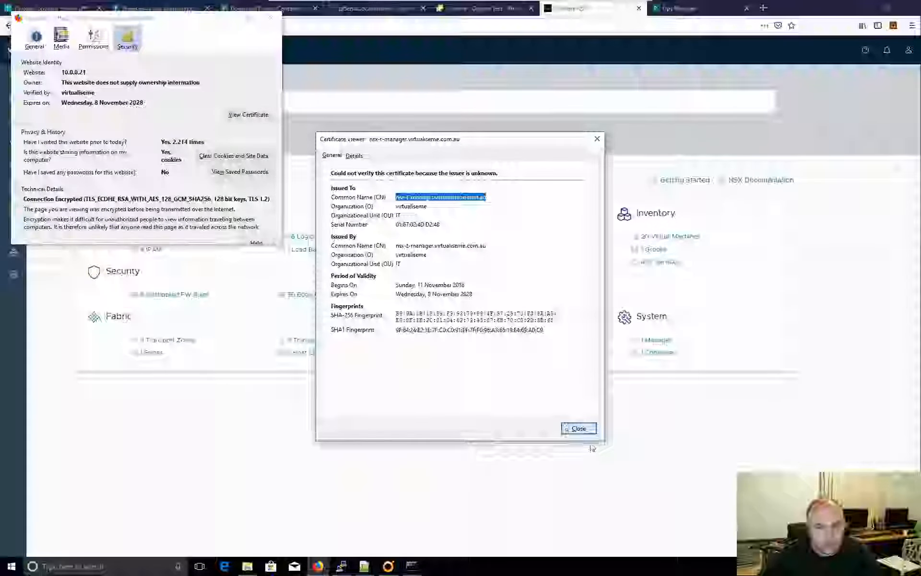
left_click(354, 155)
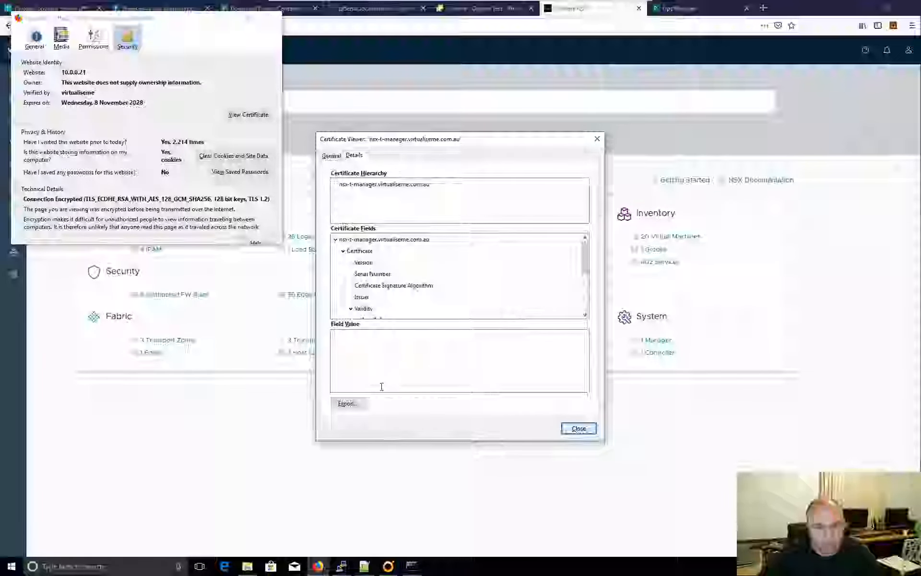
left_click(348, 403)
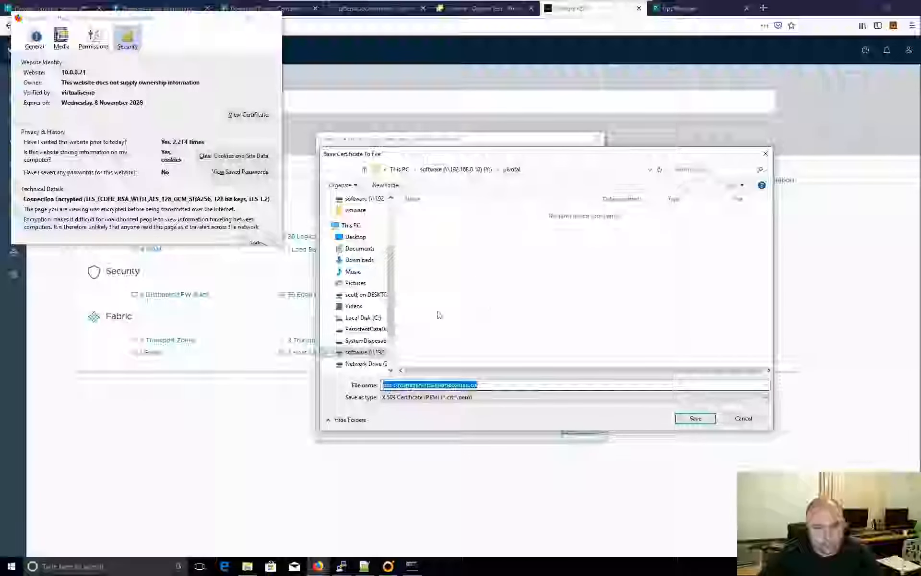
left_click(696, 418)
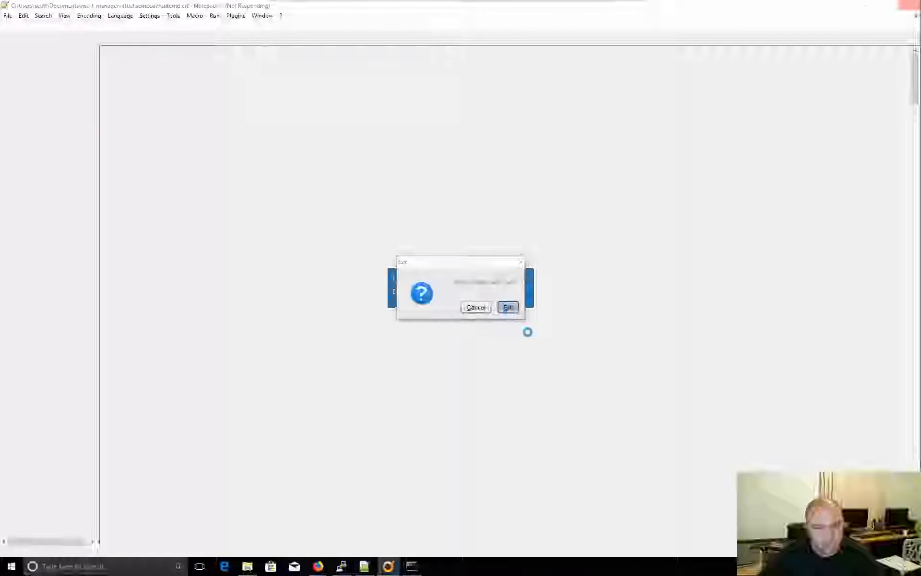
key("Return")
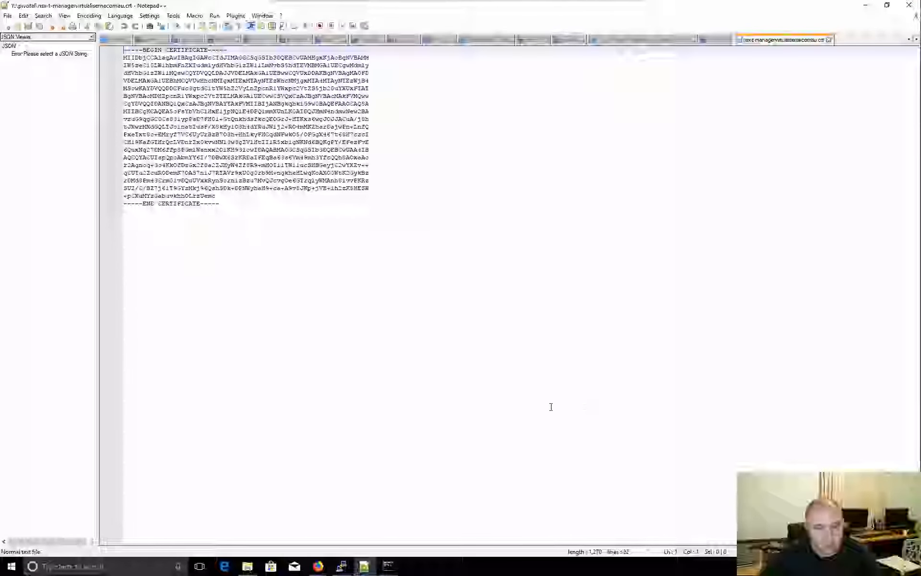
- Check the PEM certificate text in Notepad++, then return to the Ops Manager NSX settings form
left_click(300, 261)
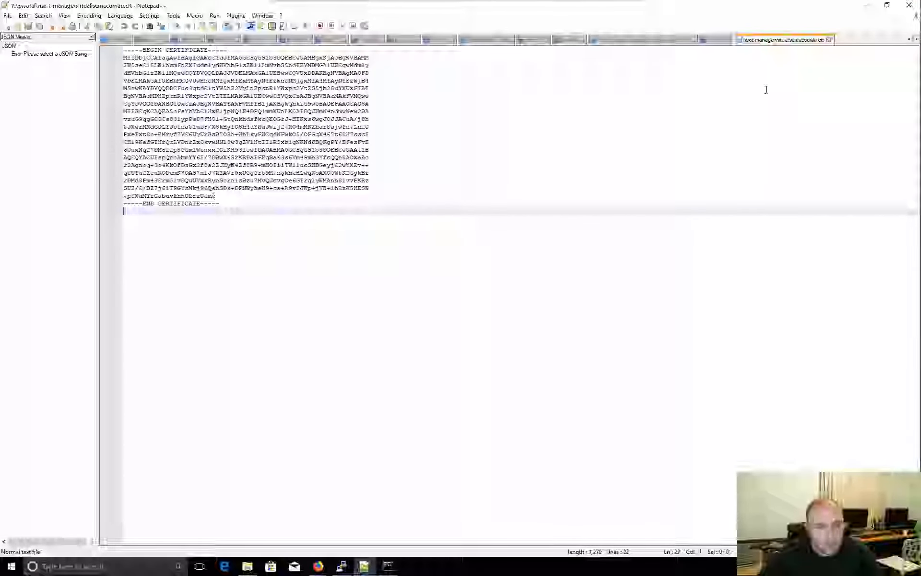
left_click(866, 5)
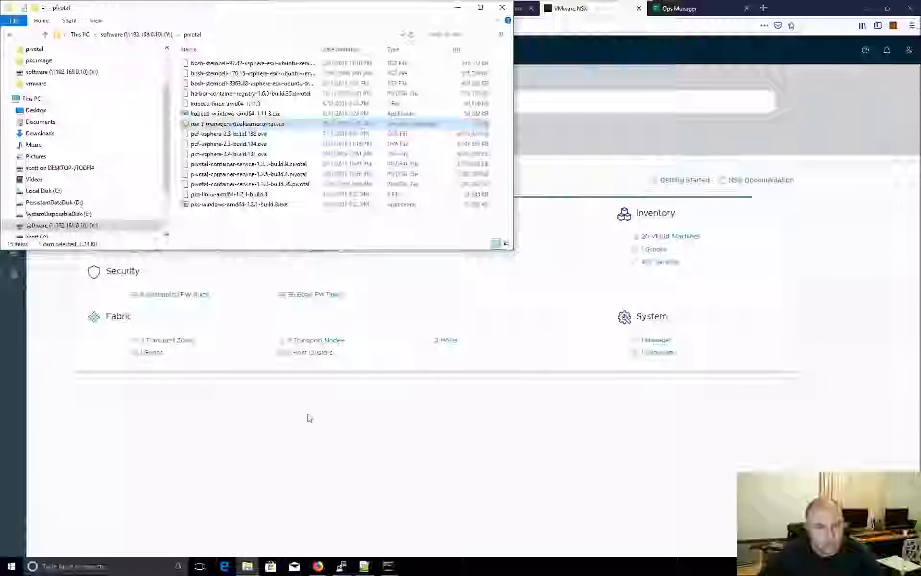
left_click(530, 109)
left_click(691, 8)
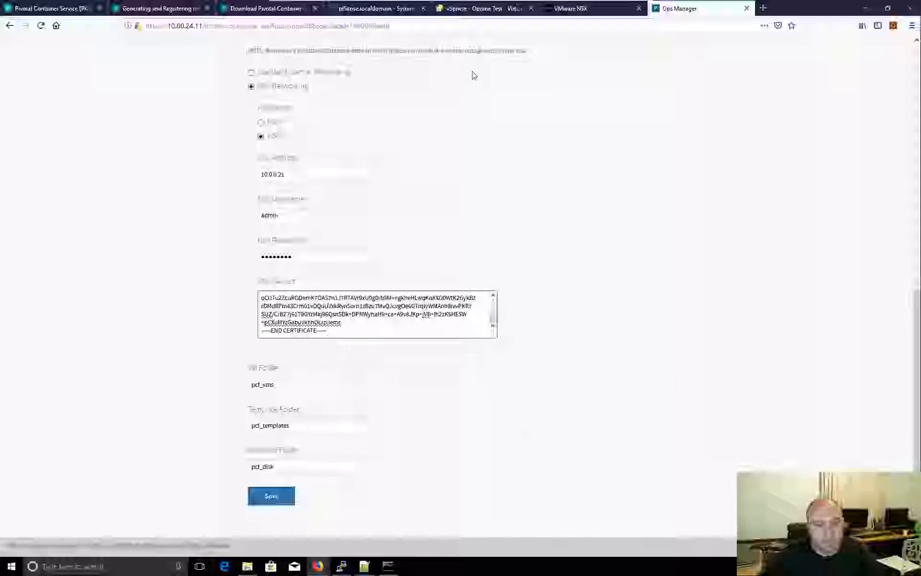
- In vSphere Client, confirm the pcf_vms folder exists under VMs and Templates in Virtualiseme DC
left_click(480, 8)
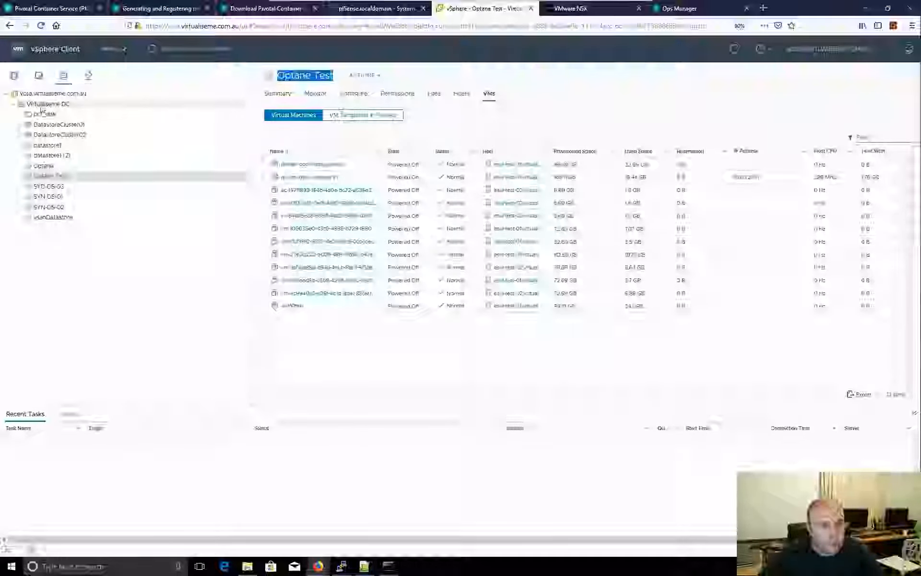
left_click(39, 77)
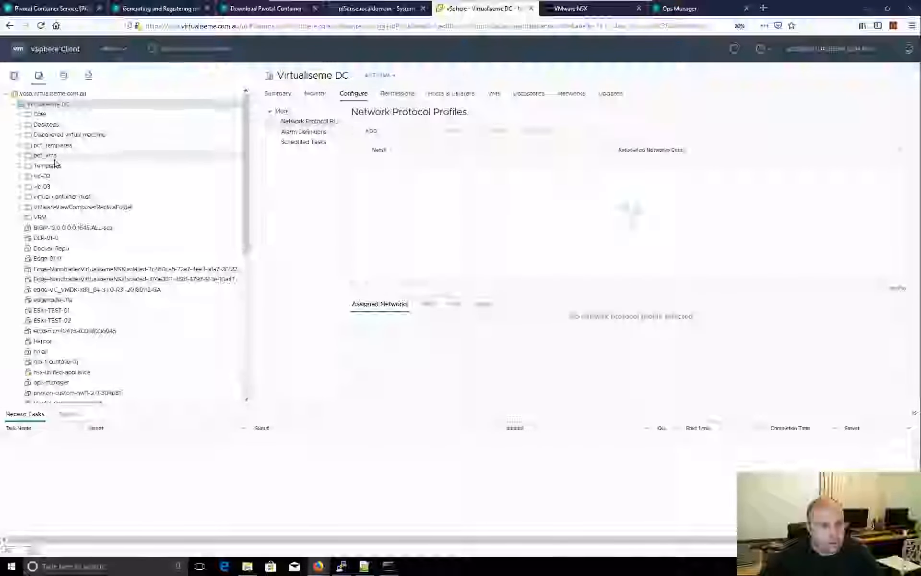
left_click(69, 154)
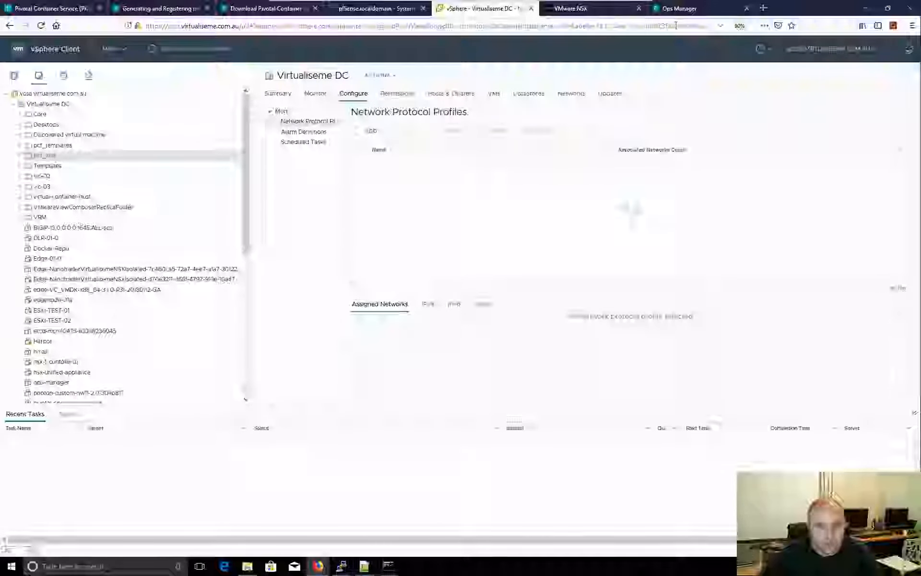
left_click(679, 8)
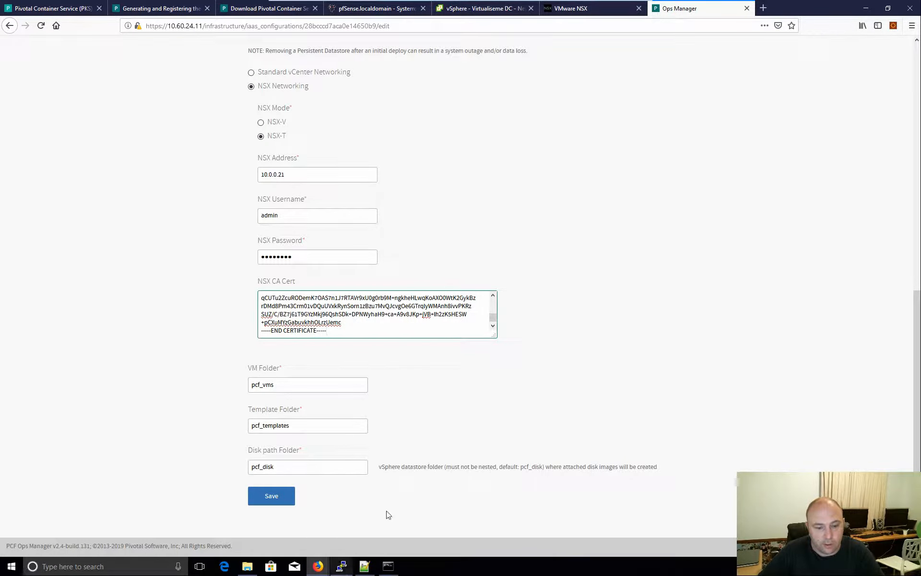
- Confirm the pcf_disk folder exists in the vSphere storage inventory, then return to Ops Manager
left_click(485, 8)
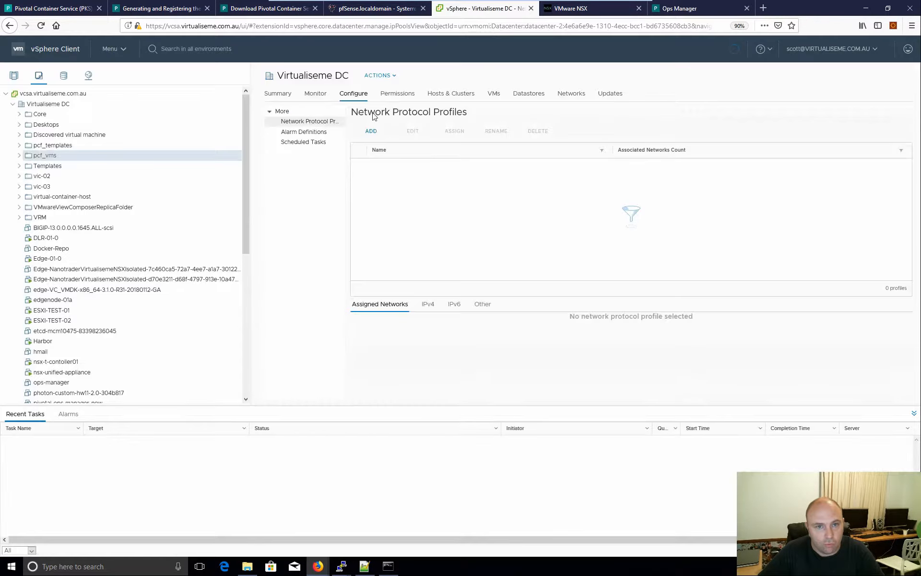
left_click(63, 75)
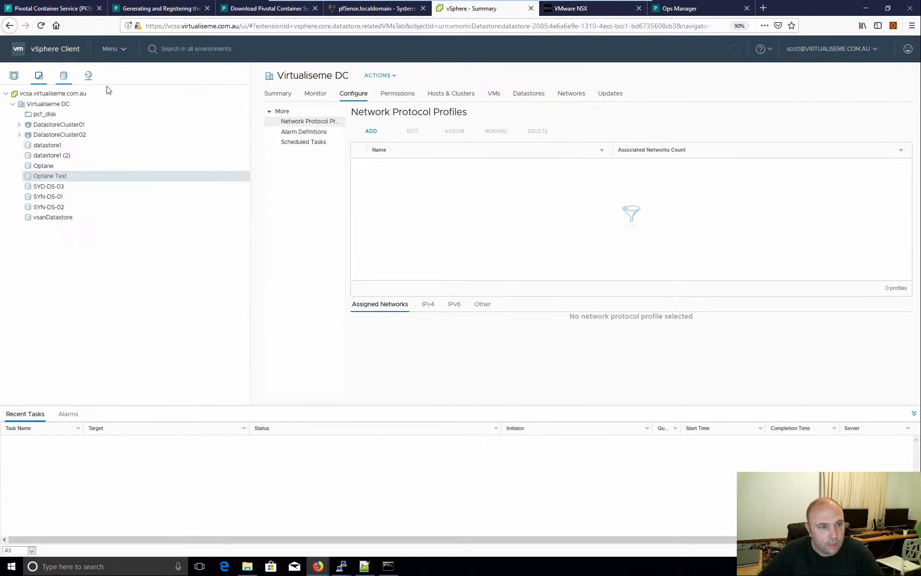
left_click(72, 116)
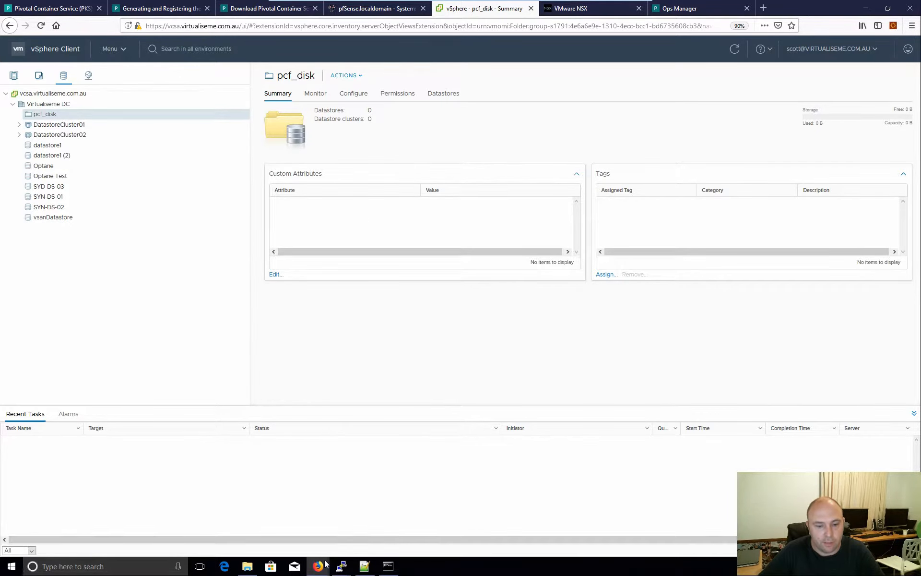
left_click(674, 15)
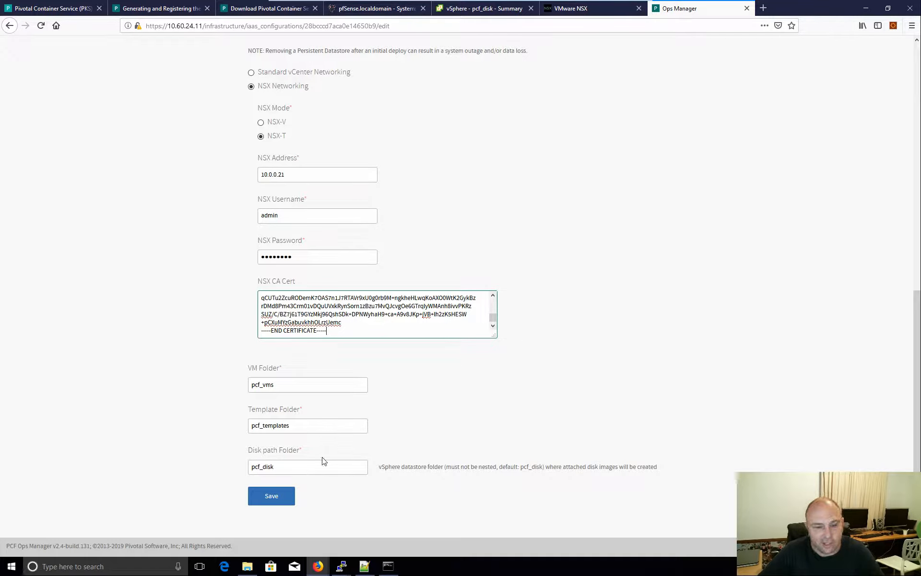
- Save the vCenter Config with the NSX settings and decline the login prompt; an NSX CA cert error appears
scroll(327, 502, "up", 3)
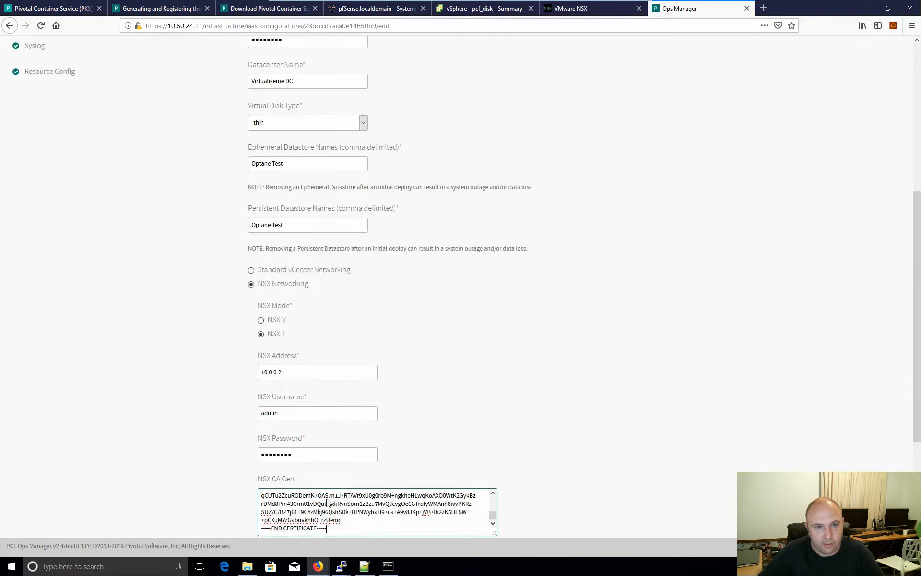
scroll(324, 502, "down", 3)
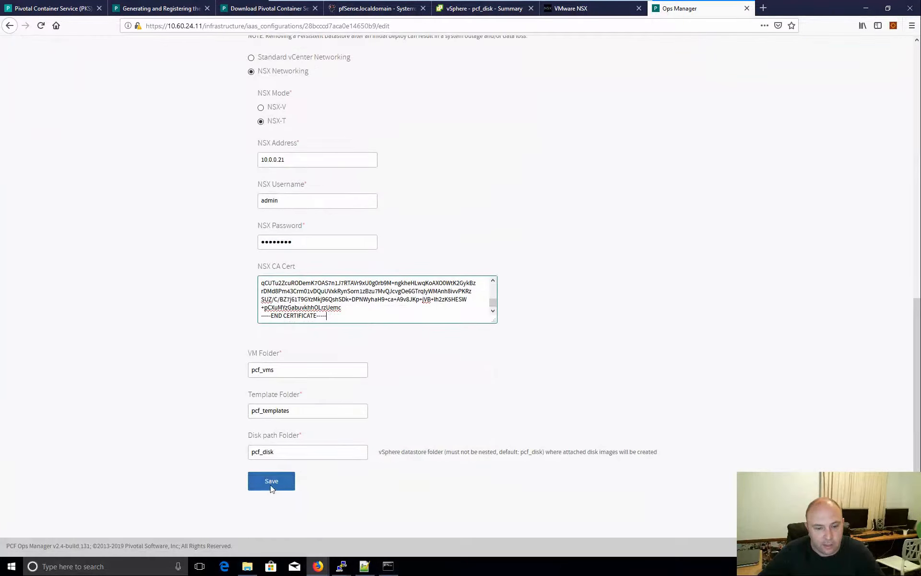
left_click(271, 482)
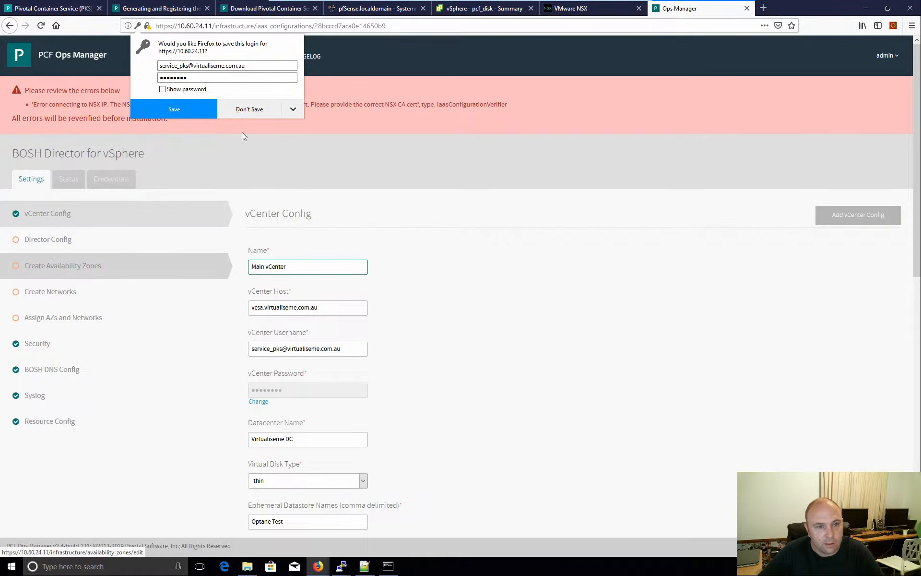
left_click(268, 110)
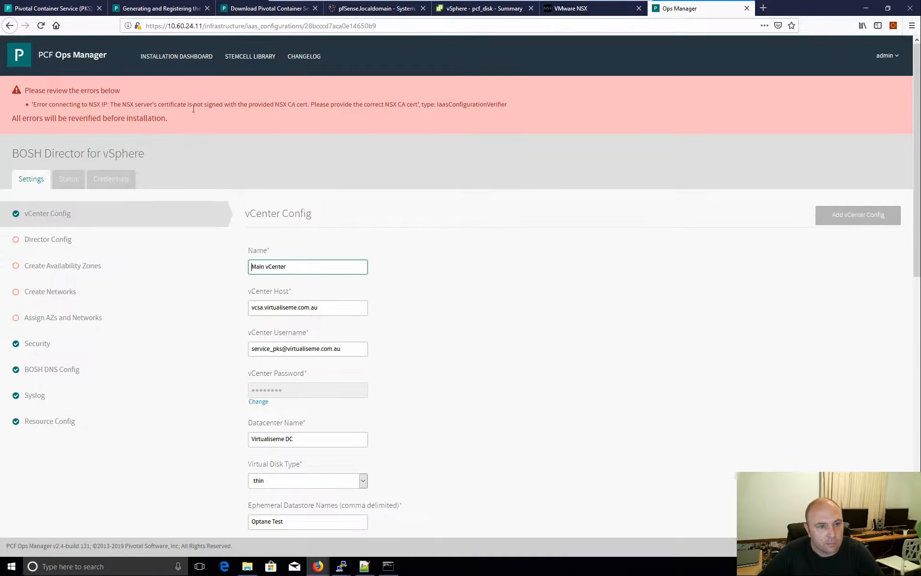
- Change the NSX Address from 10.0.0.21 to nsx-t-manager.virtualiseme.com.au and save the vCenter Config
scroll(421, 365, "down", 4)
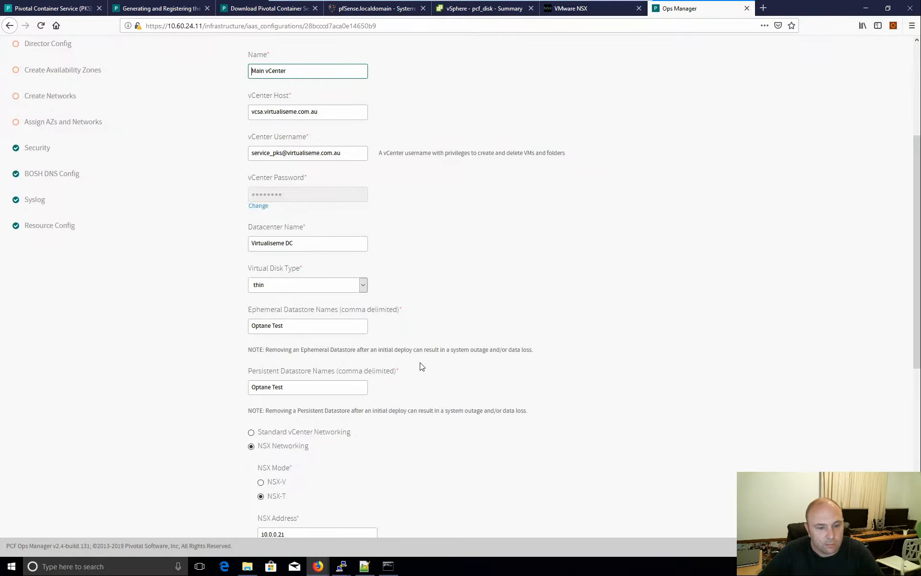
scroll(421, 367, "down", 3)
left_click_drag(309, 387, 248, 384)
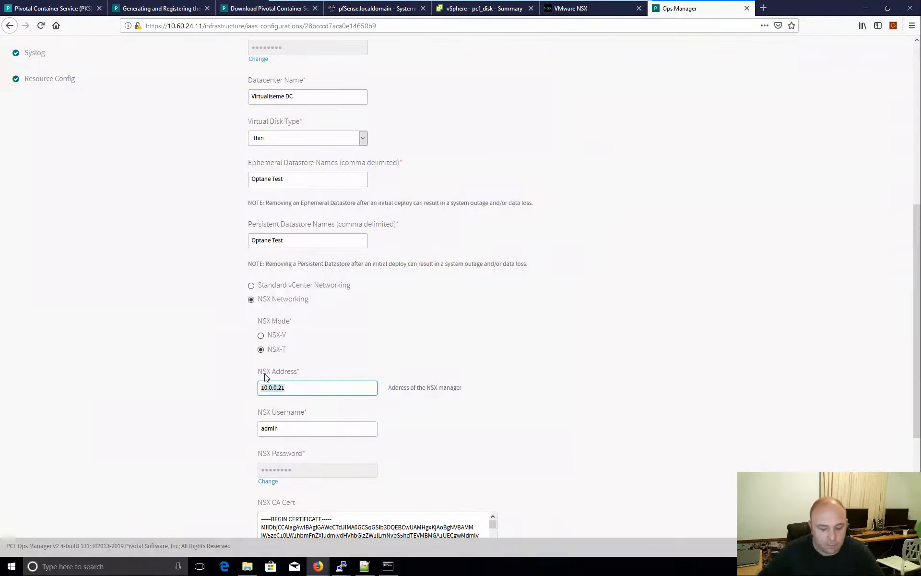
type("n")
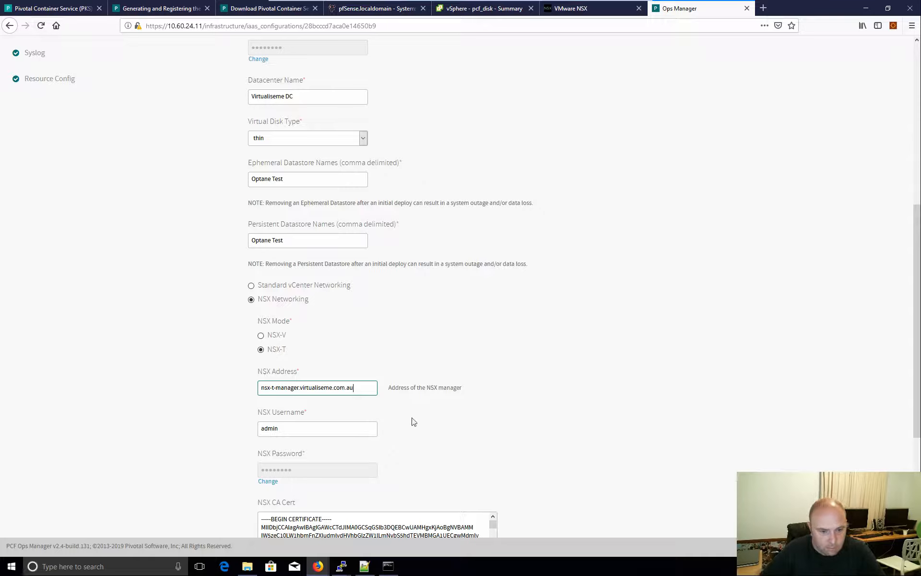
scroll(463, 441, "up", 5)
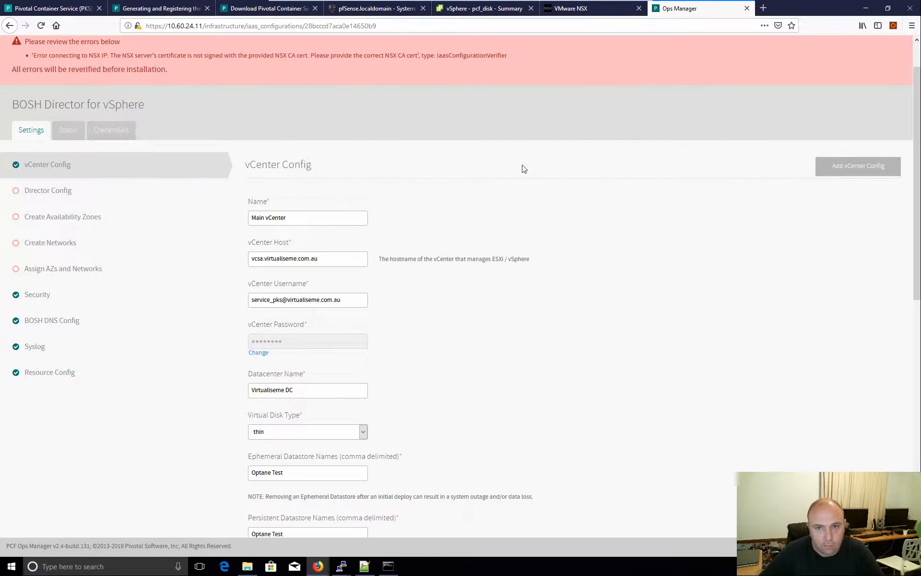
scroll(524, 170, "up", 1)
scroll(528, 307, "down", 10)
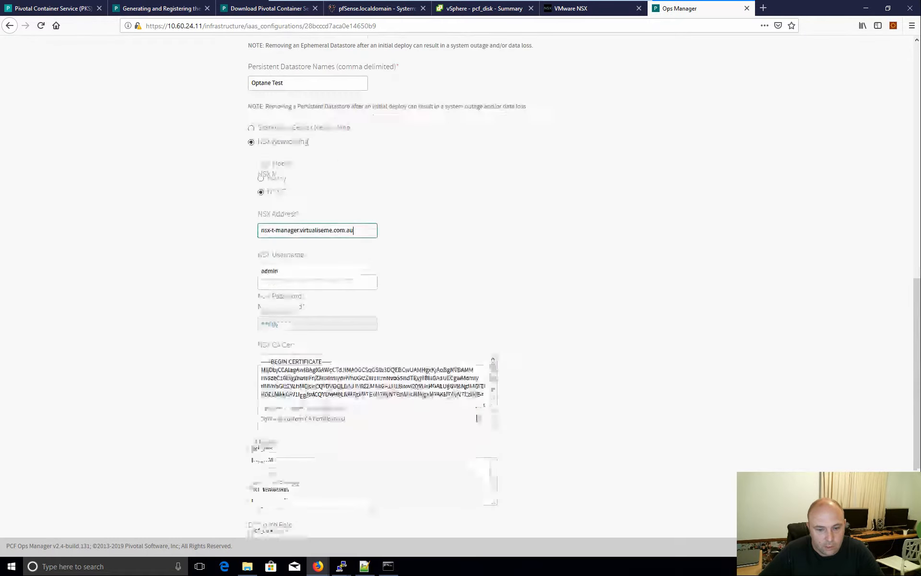
left_click(294, 486)
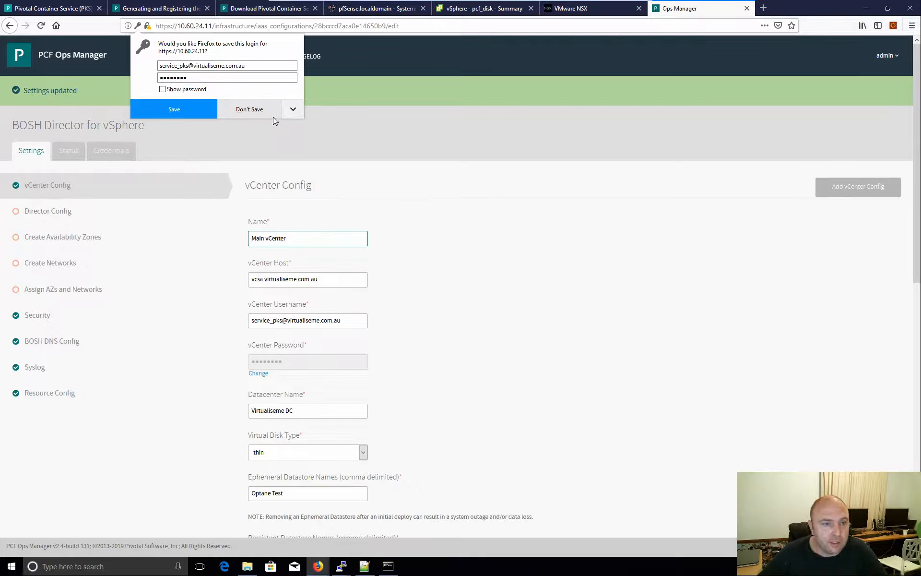
- Decline Firefox's offer to store the vCenter login and save the vCenter configuration again
left_click(248, 113)
scroll(411, 390, "down", 5)
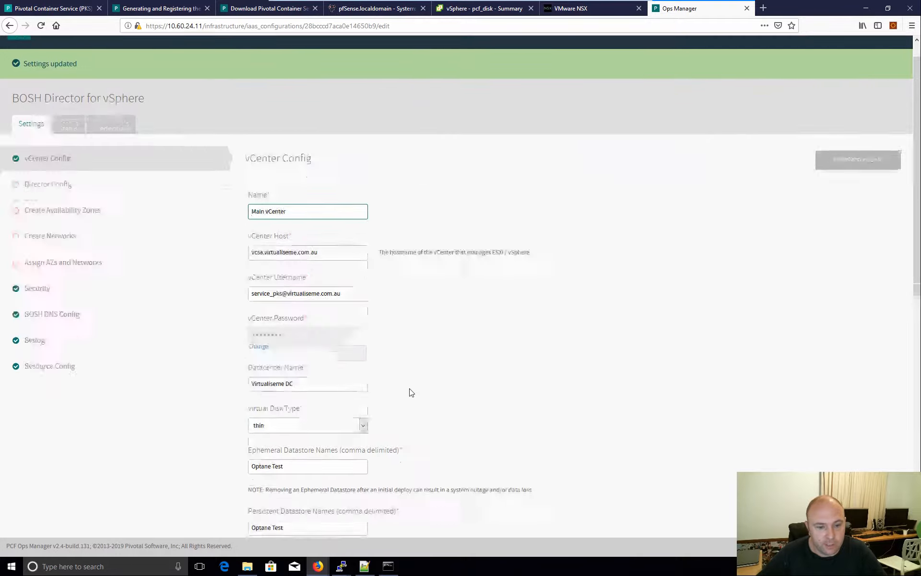
scroll(404, 423, "up", 5)
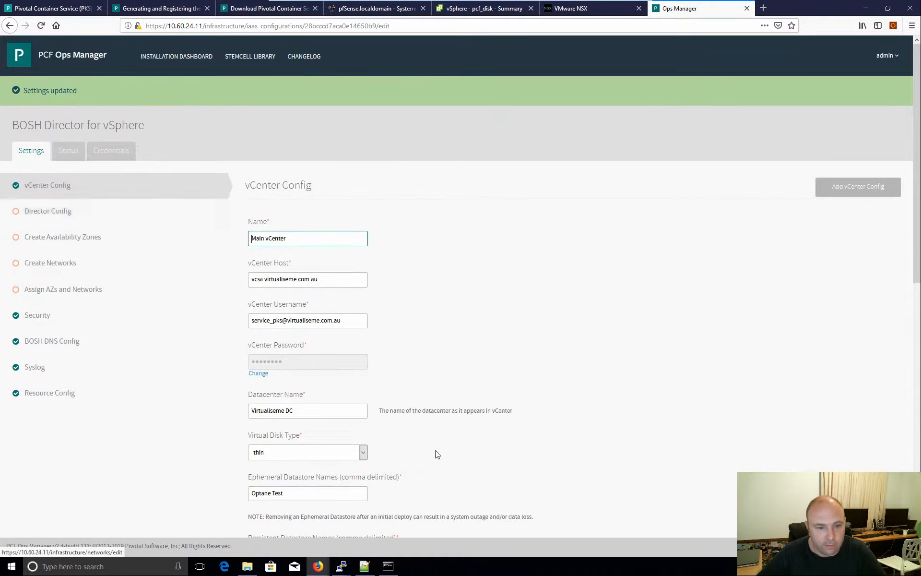
scroll(401, 483, "down", 10)
left_click(283, 487)
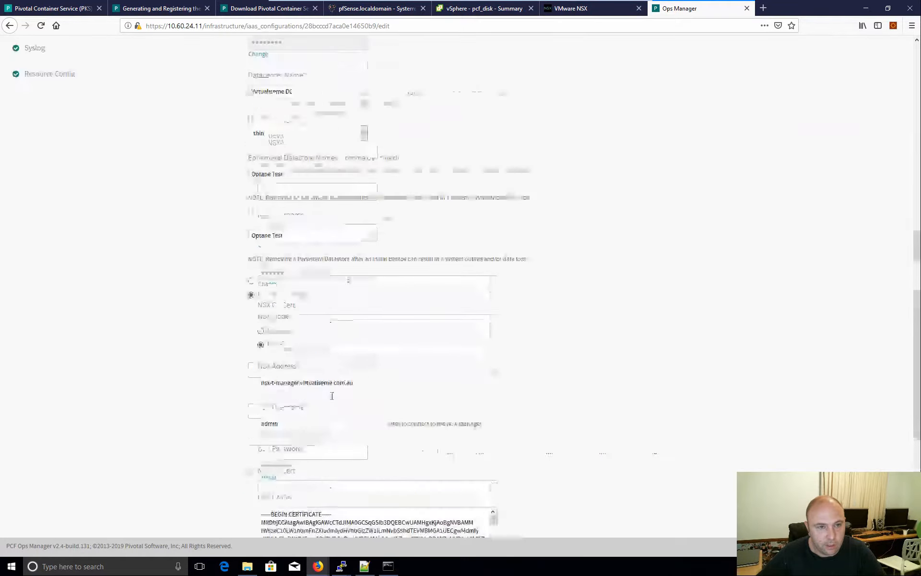
left_click(57, 214)
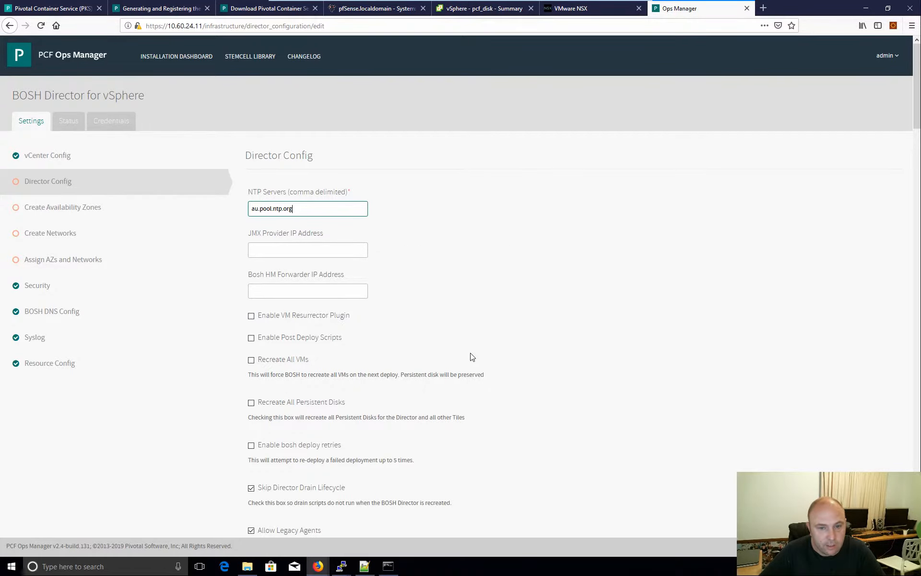
- Enable the VM Resurrector Plugin and Post Deploy Scripts options in Director Config
scroll(342, 333, "down", 2)
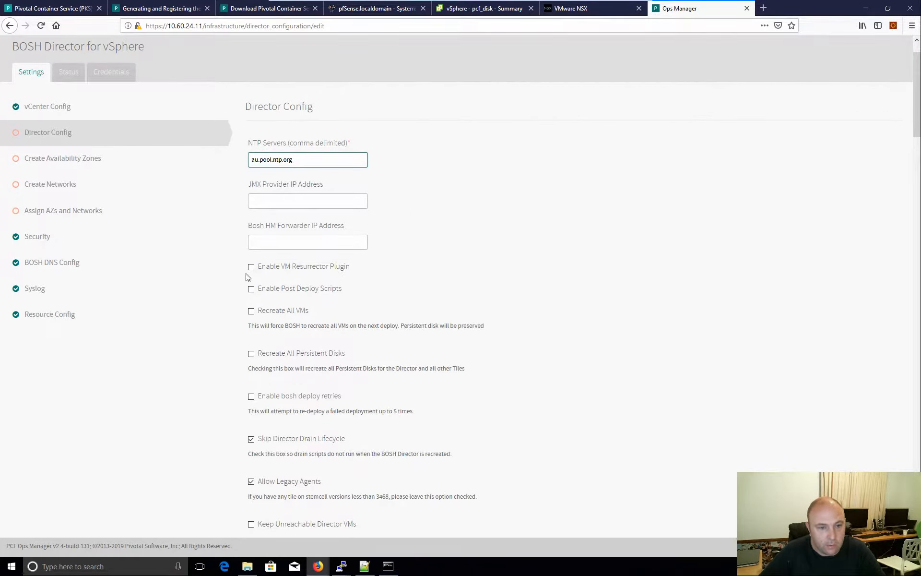
left_click(250, 267)
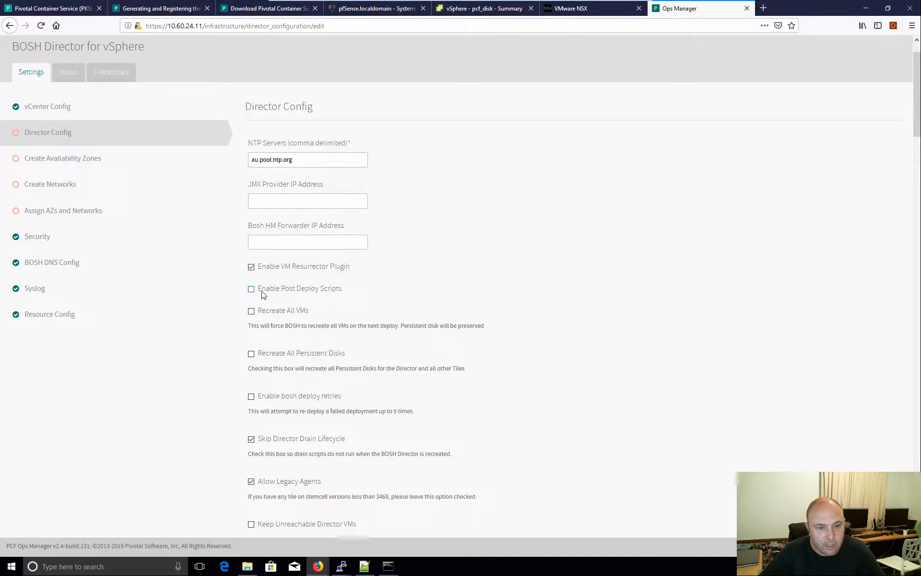
scroll(382, 295, "down", 4)
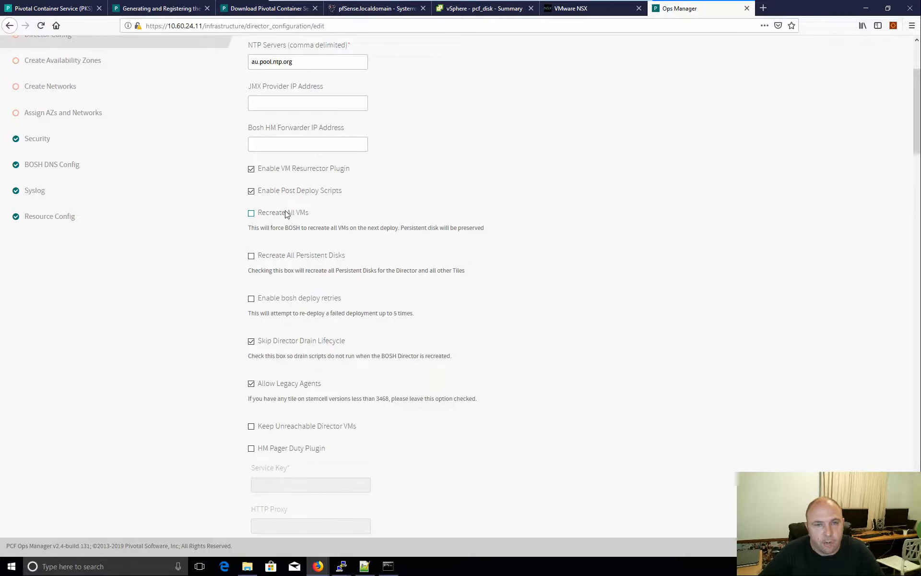
scroll(281, 218, "up", 4)
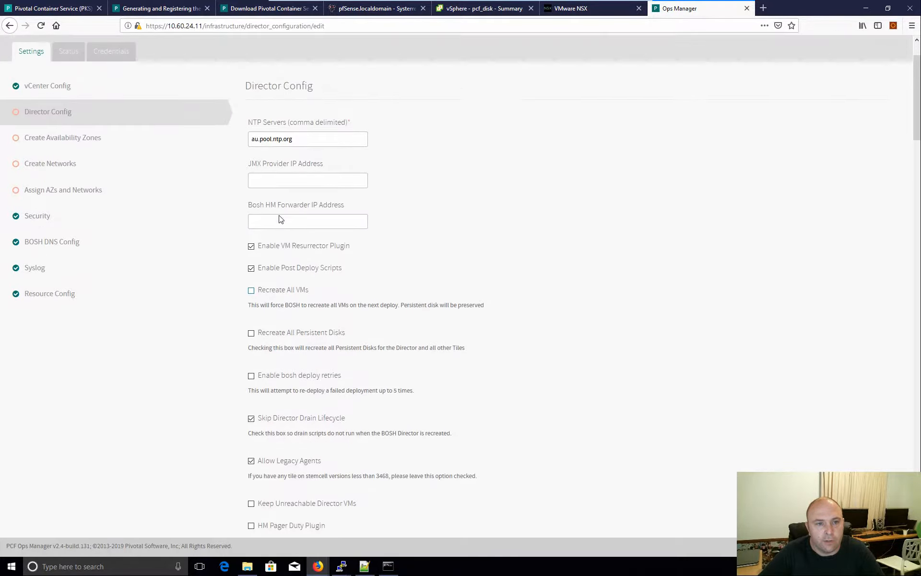
mouse_move(276, 188)
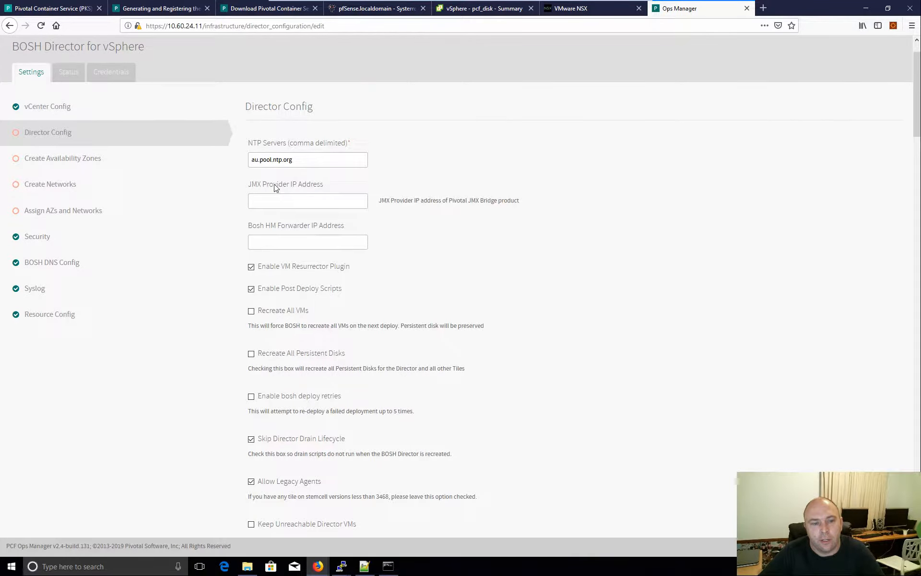
mouse_move(274, 164)
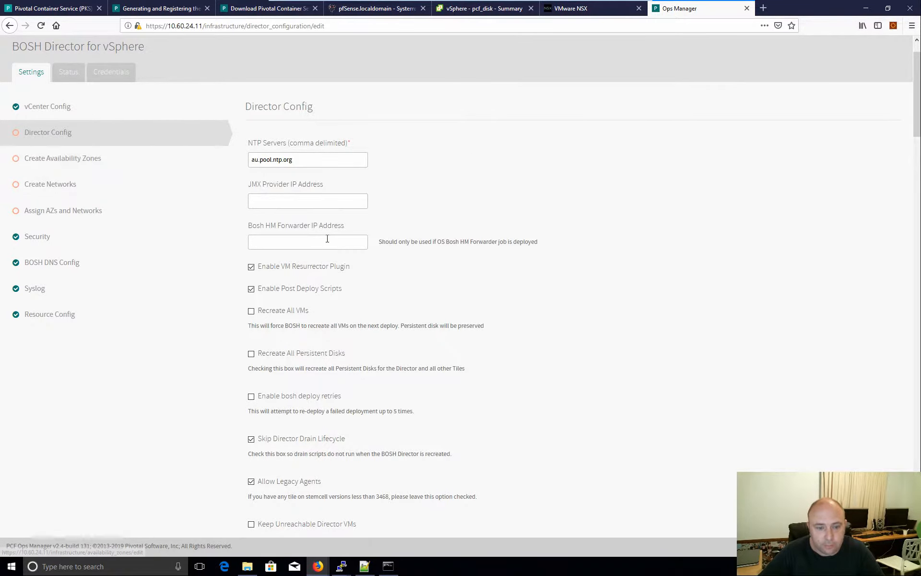
scroll(328, 241, "down", 3)
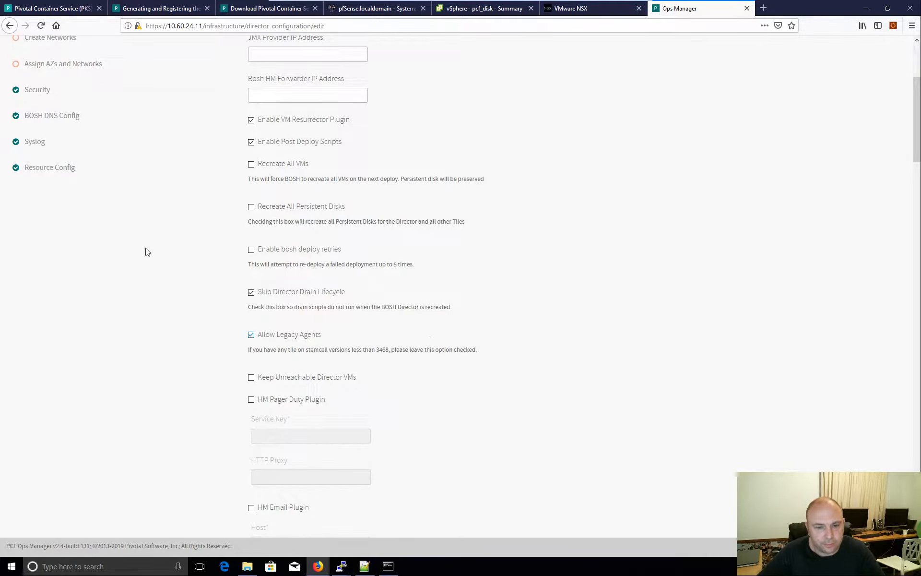
- Change Director Workers from 5 to 3 and save the Director Config
scroll(352, 339, "down", 1)
scroll(355, 339, "down", 10)
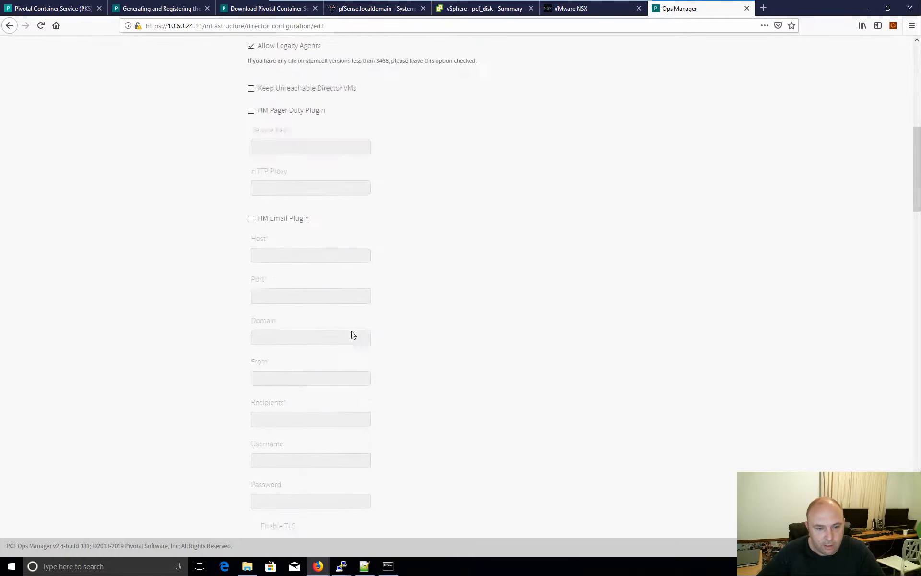
scroll(349, 329, "down", 15)
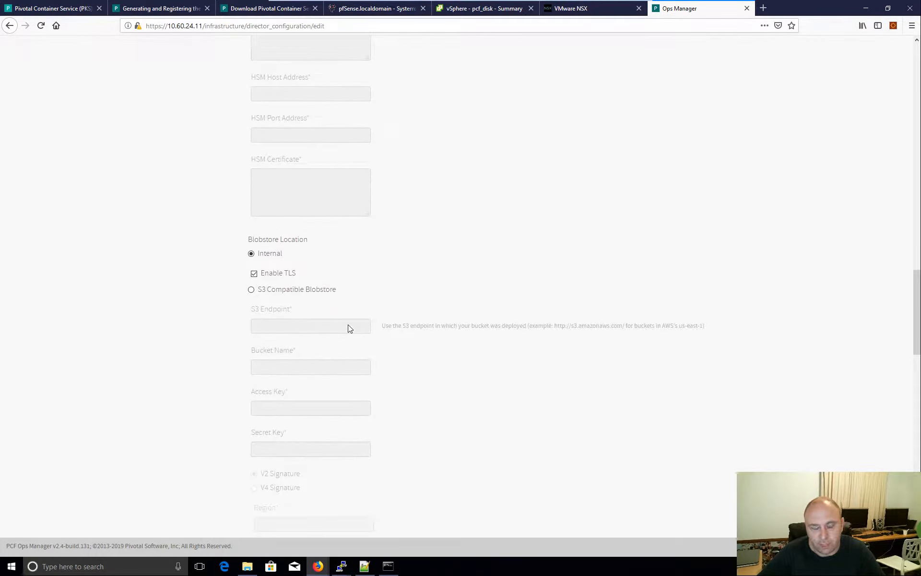
scroll(349, 326, "down", 7)
scroll(349, 326, "down", 3)
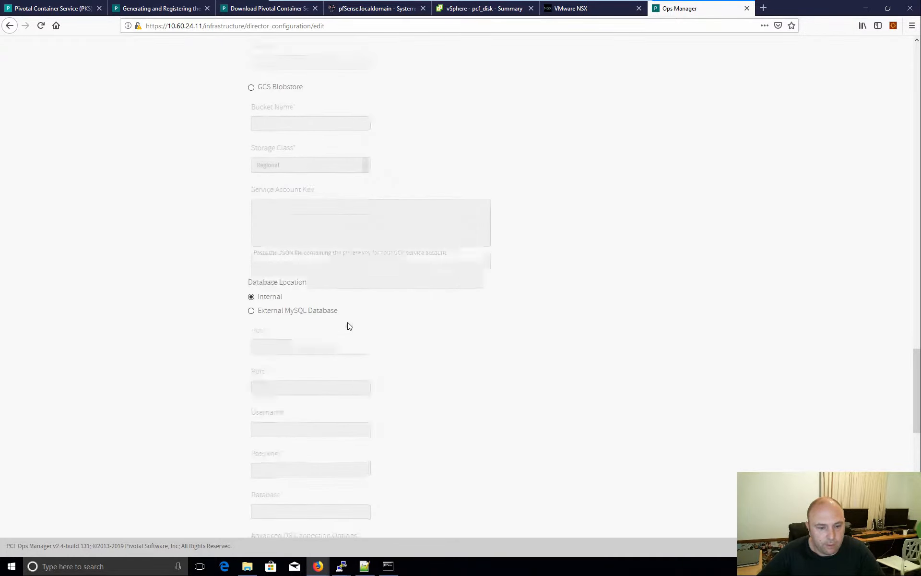
scroll(349, 326, "down", 4)
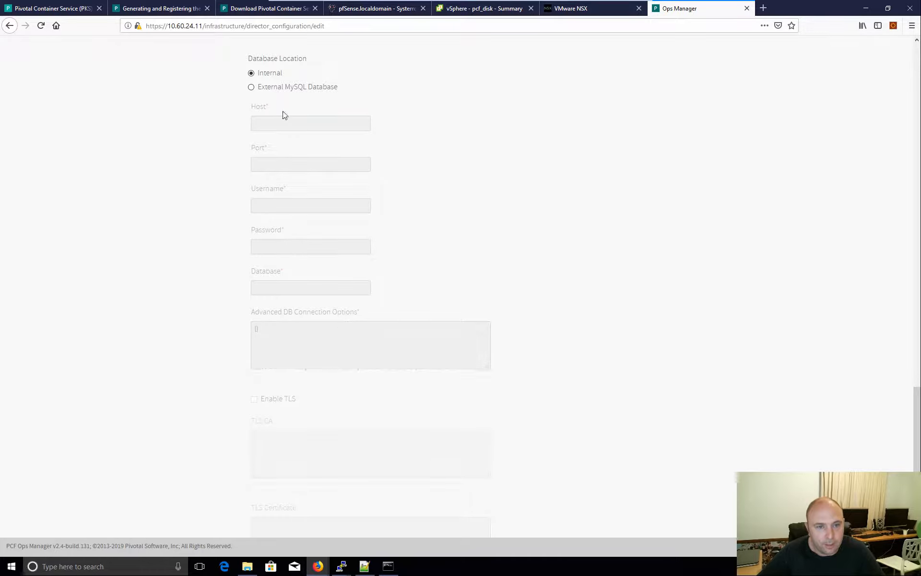
scroll(287, 379, "down", 4)
scroll(287, 382, "down", 5)
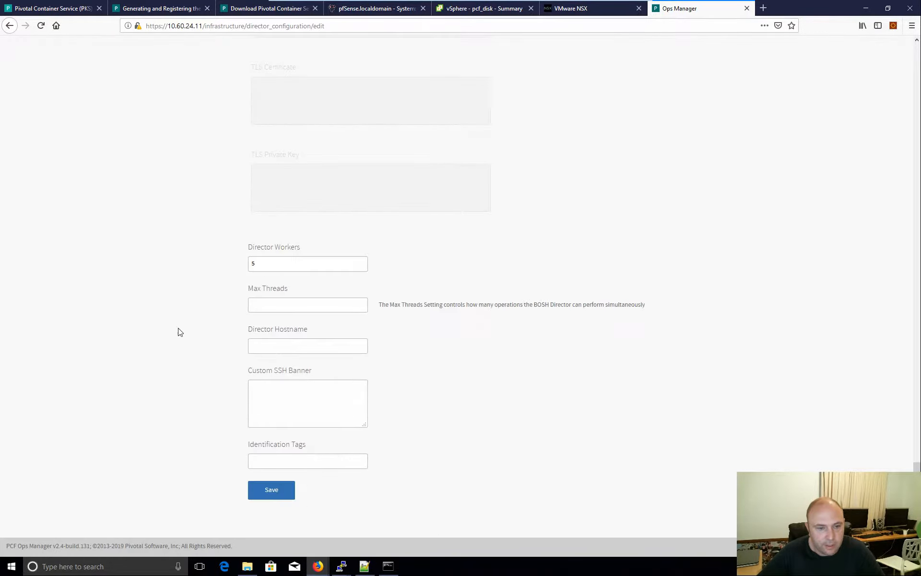
left_click(264, 265)
key("BackSpace")
type("3")
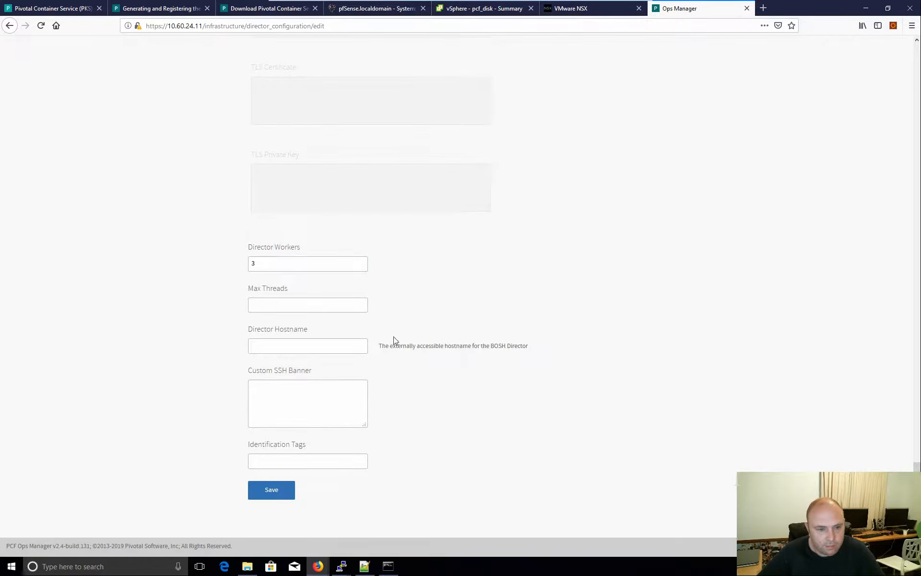
scroll(311, 331, "down", 1)
left_click(286, 485)
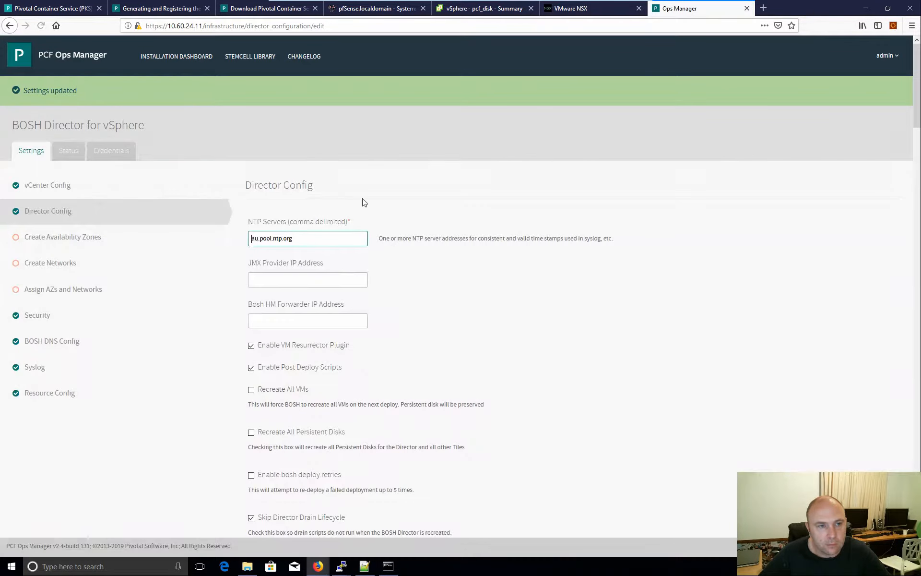
- Add a new availability zone named AZ01 on Main vCenter, then switch to the vSphere Client
left_click(94, 248)
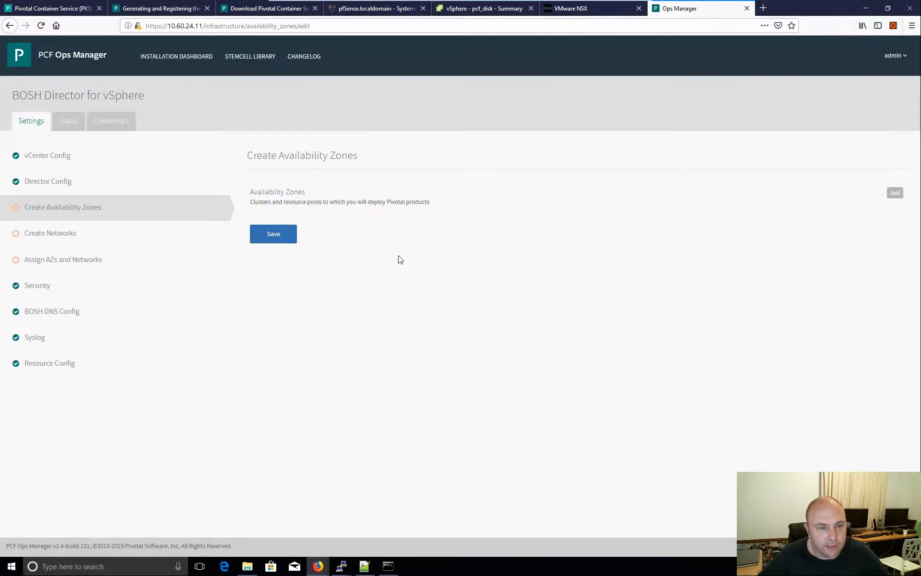
left_click(895, 194)
left_click(319, 256)
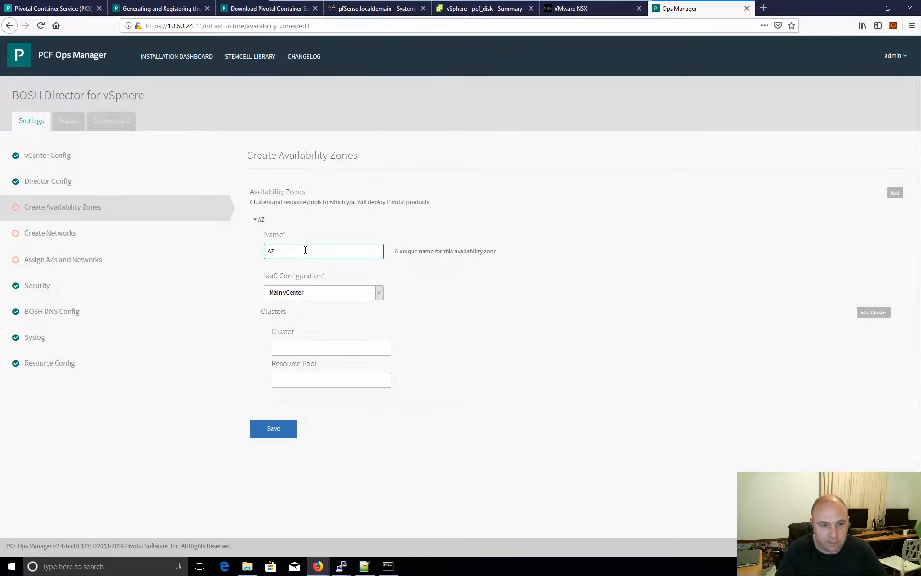
type("AZ01")
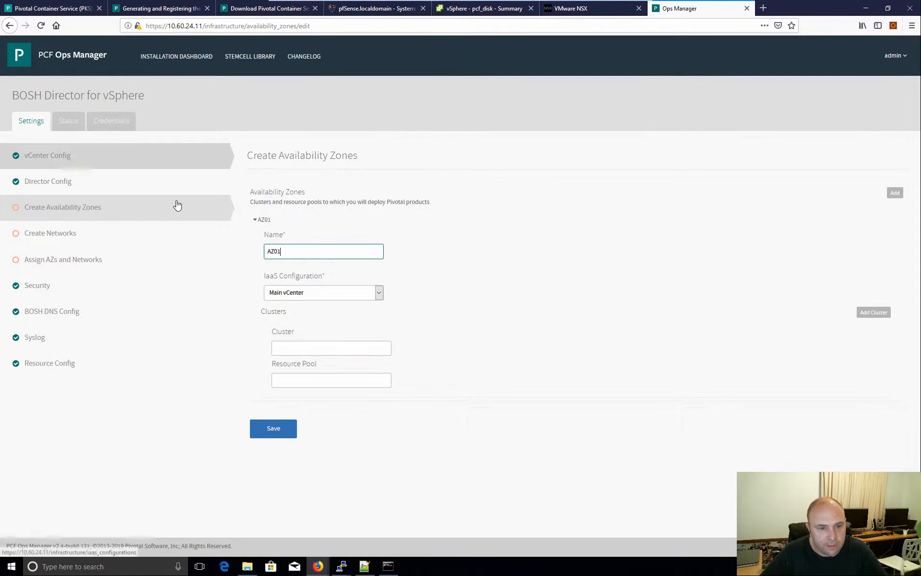
left_click(308, 346)
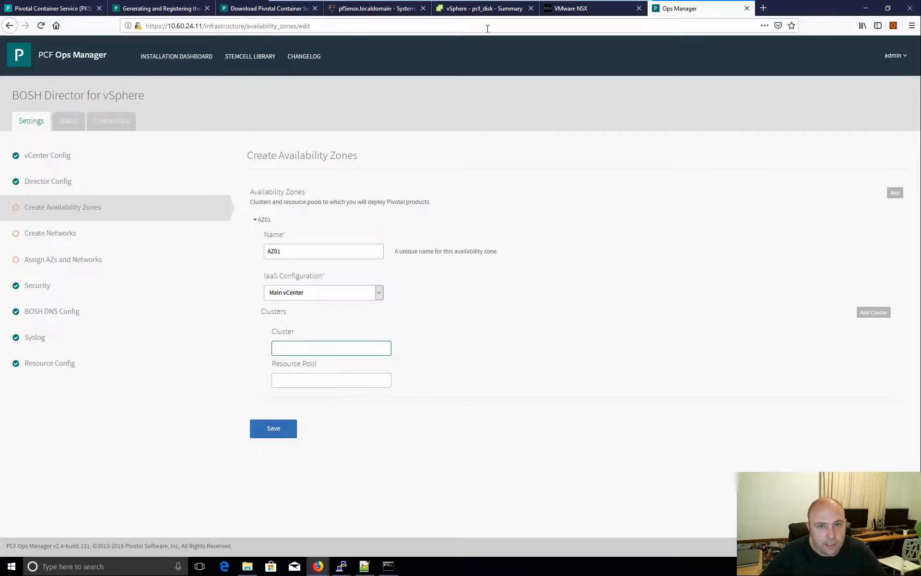
left_click(472, 9)
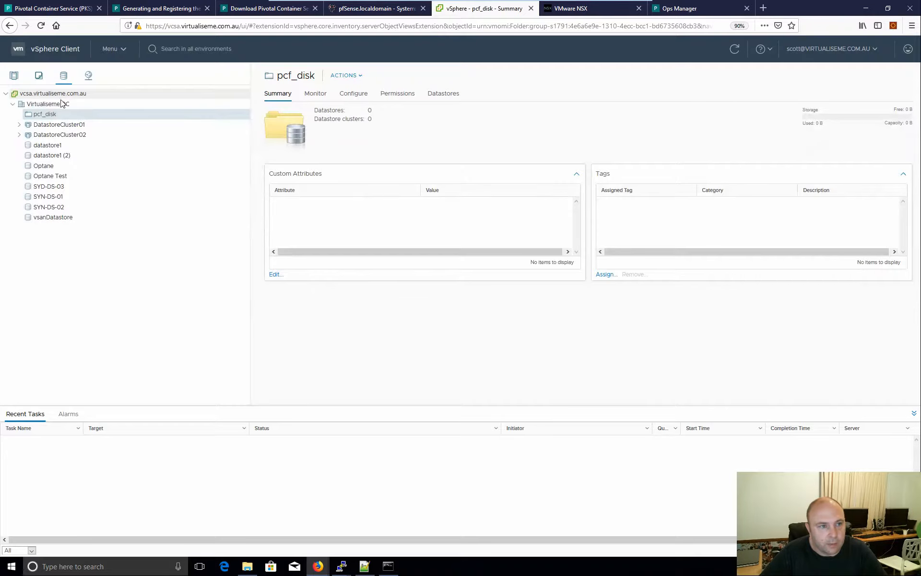
- Fill AZ01's Cluster with Cloud Native DC and Resource Pool with PKS, copied from vSphere
left_click(11, 76)
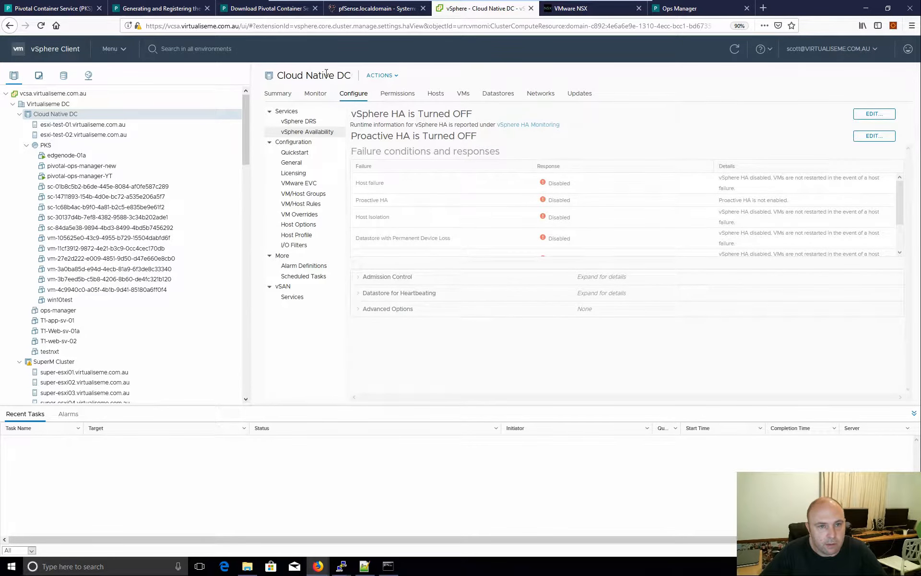
triple_click(326, 75)
key("ctrl+c")
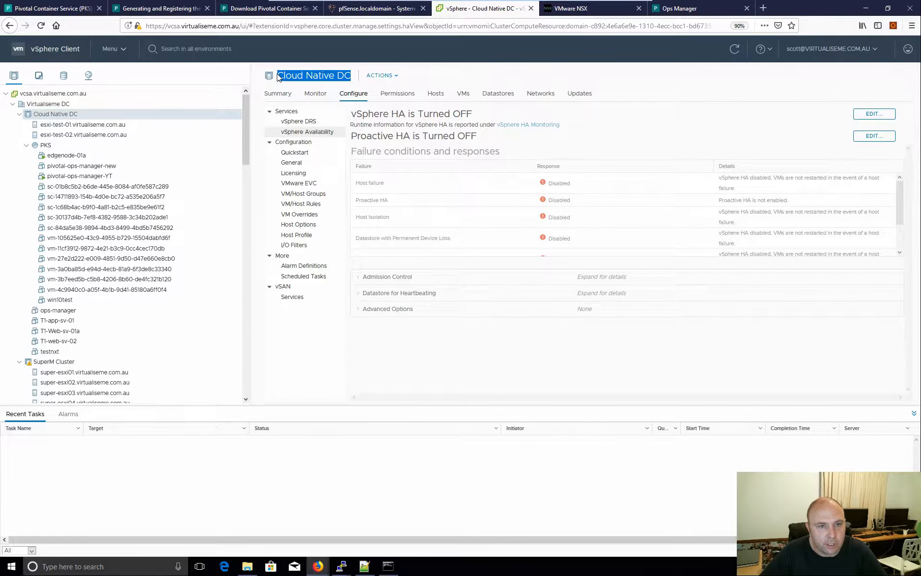
left_click(678, 9)
key("ctrl+v")
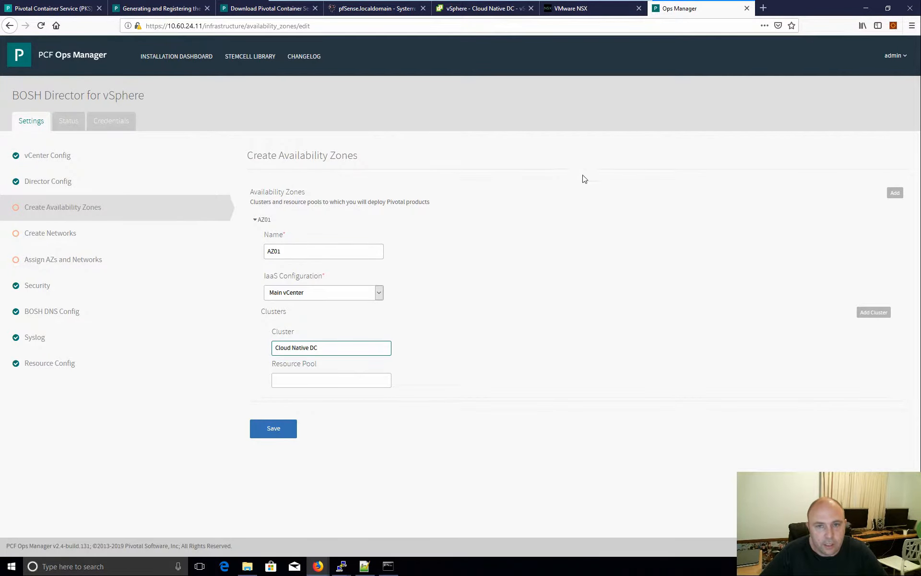
left_click(473, 9)
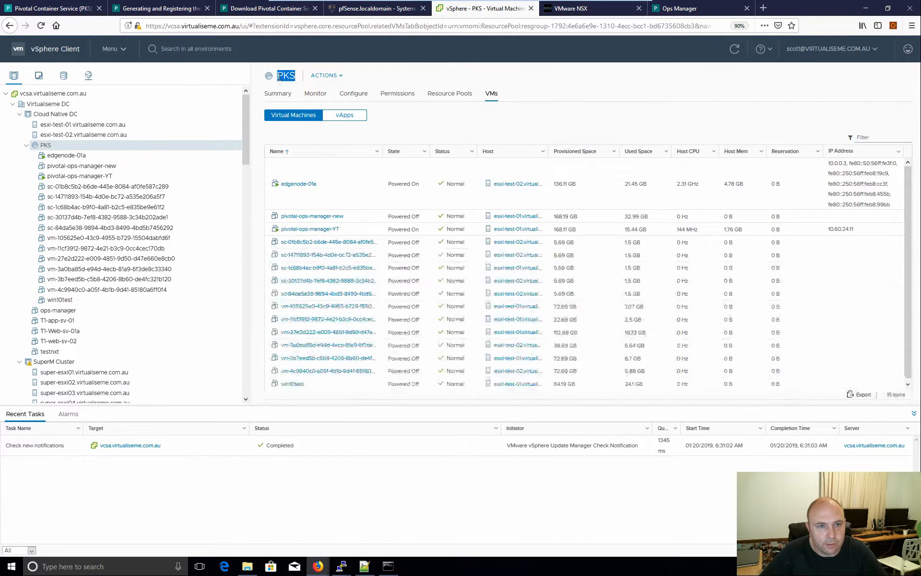
key("ctrl+c")
left_click(679, 8)
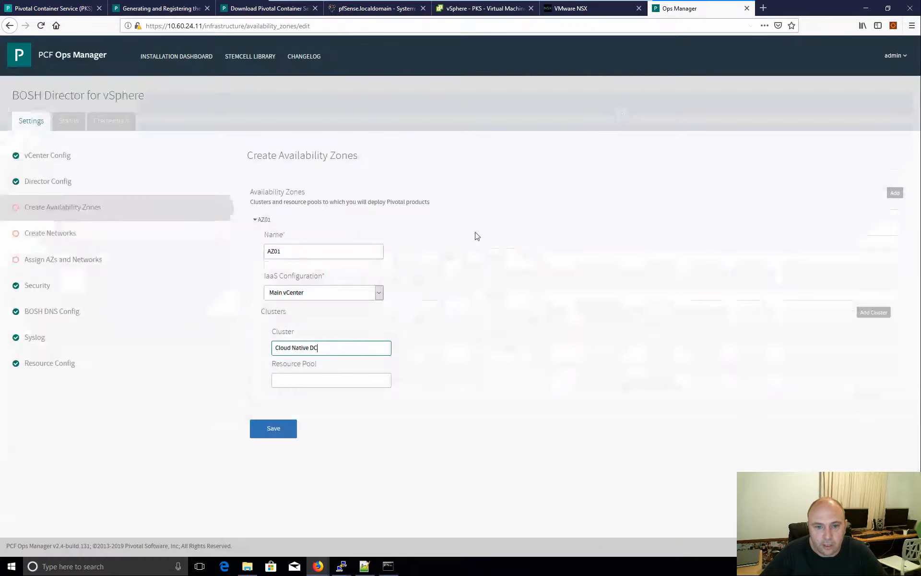
left_click(314, 378)
key("ctrl+v")
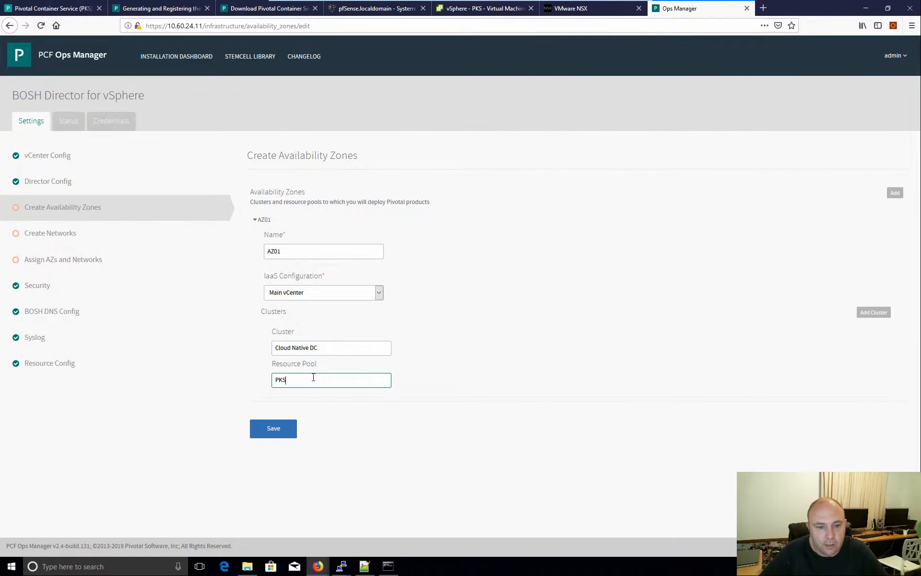
- Remove the extra empty cluster and availability zone entries, then save AZ01
left_click(878, 315)
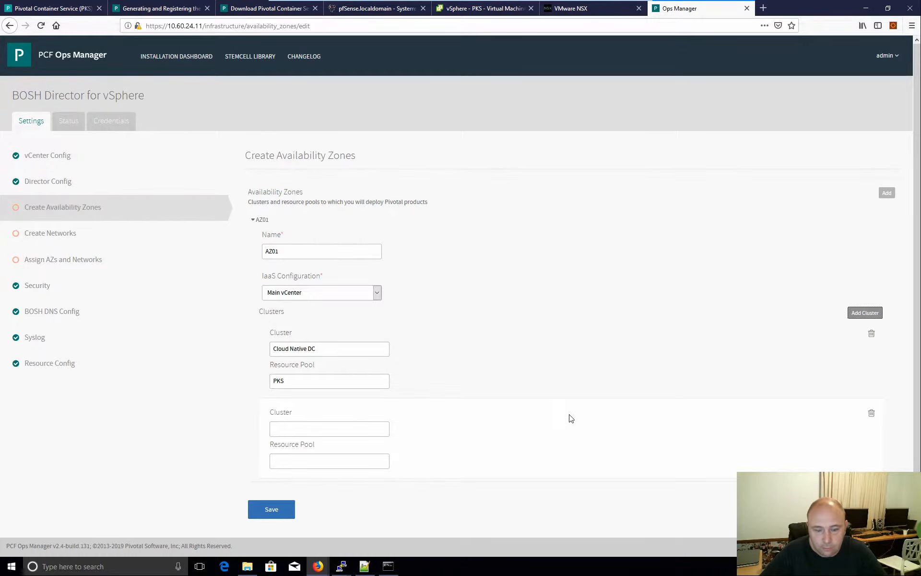
left_click(872, 414)
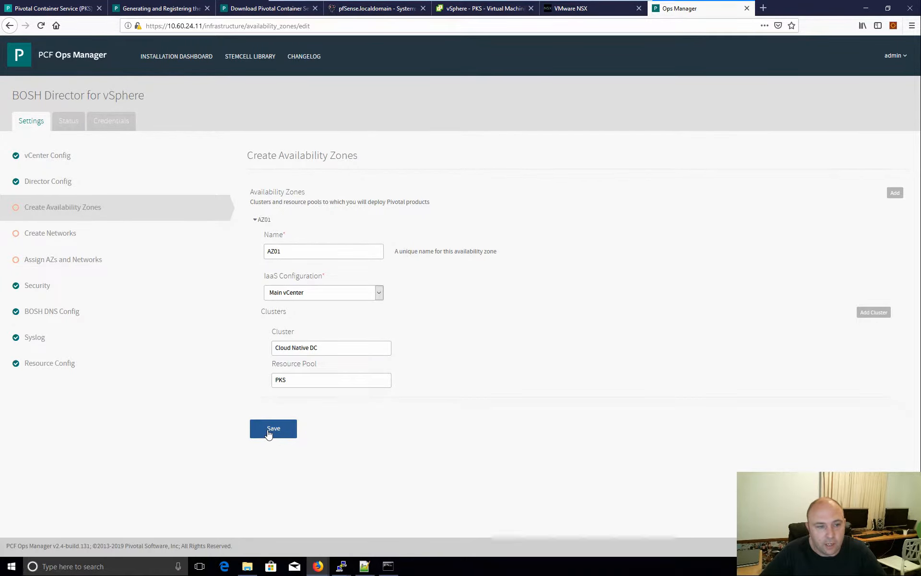
left_click(894, 193)
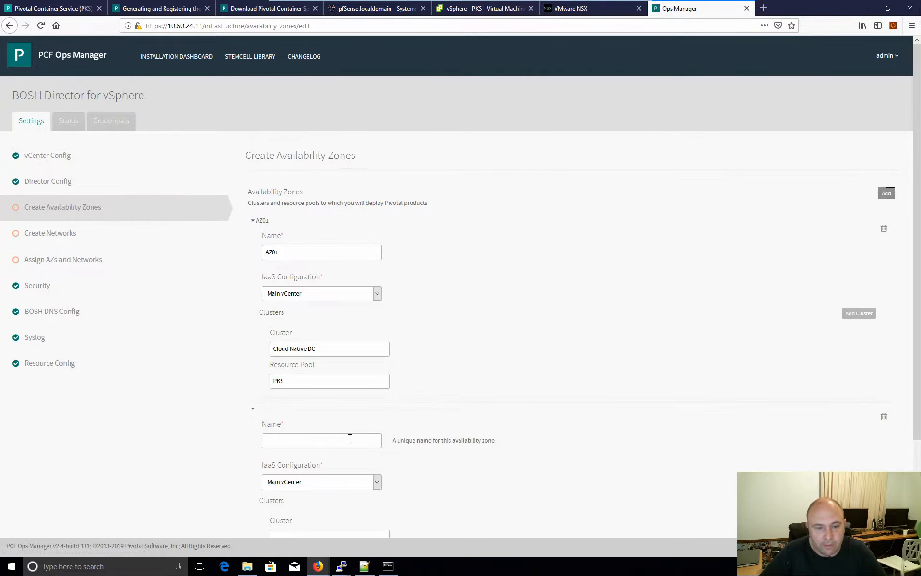
scroll(350, 436, "down", 3)
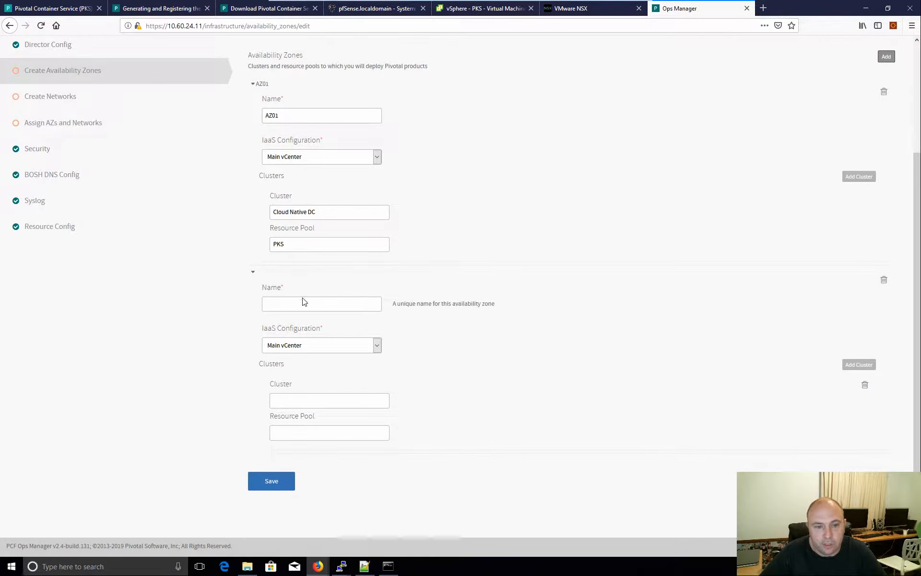
left_click(883, 281)
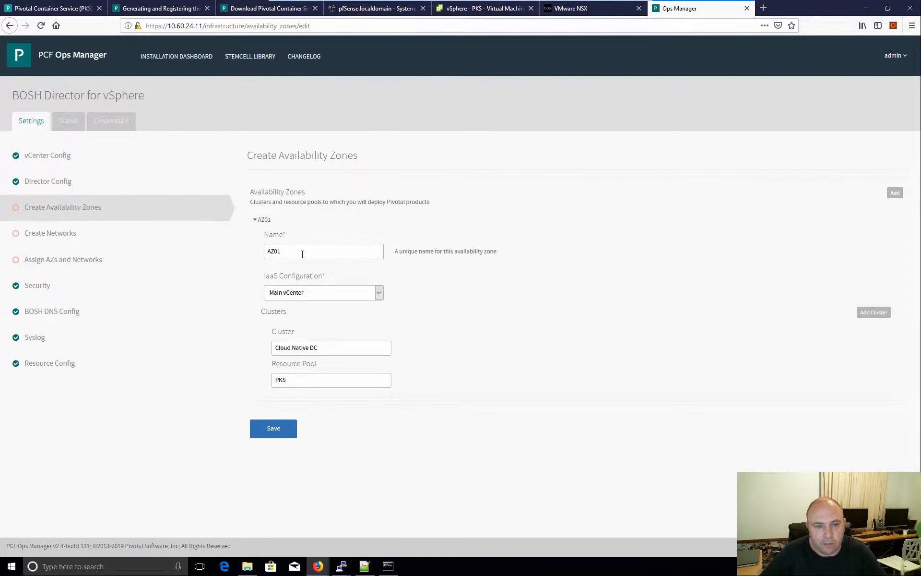
left_click(274, 431)
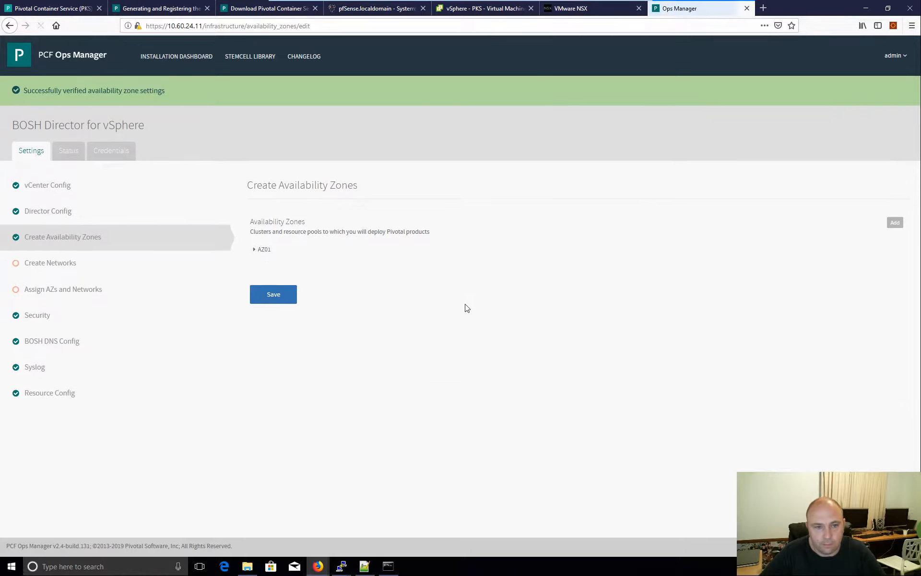
- Add a new network named PKS-Management on the Create Networks page
left_click(67, 269)
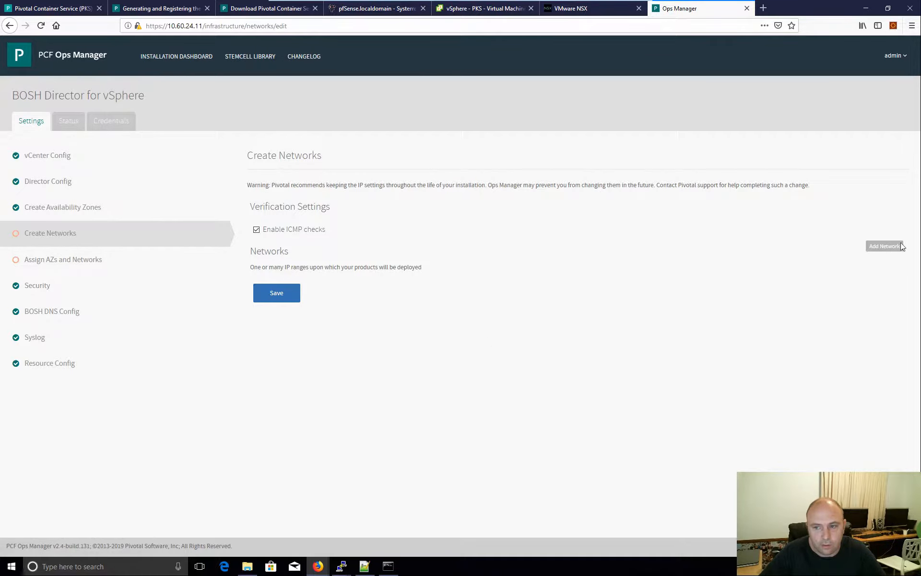
left_click(876, 251)
left_click(284, 320)
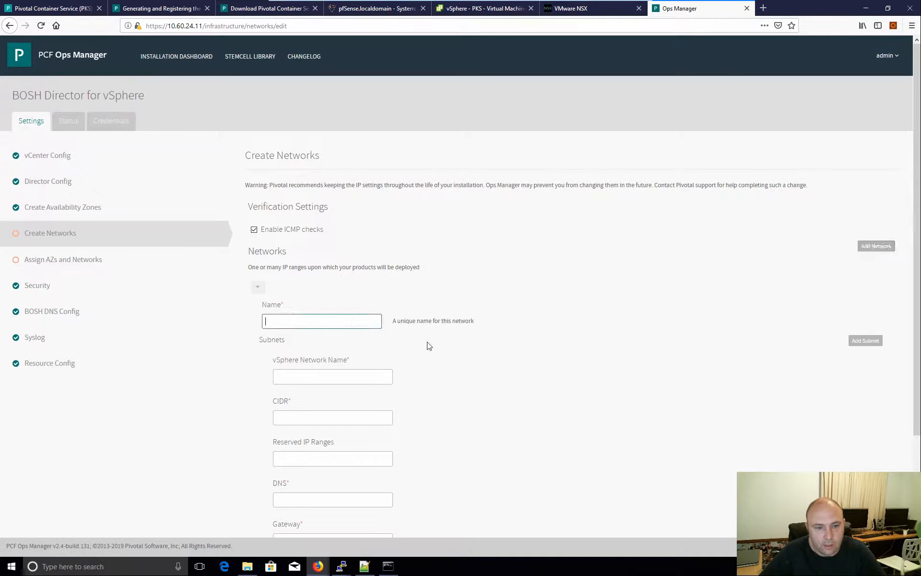
scroll(456, 350, "down", 2)
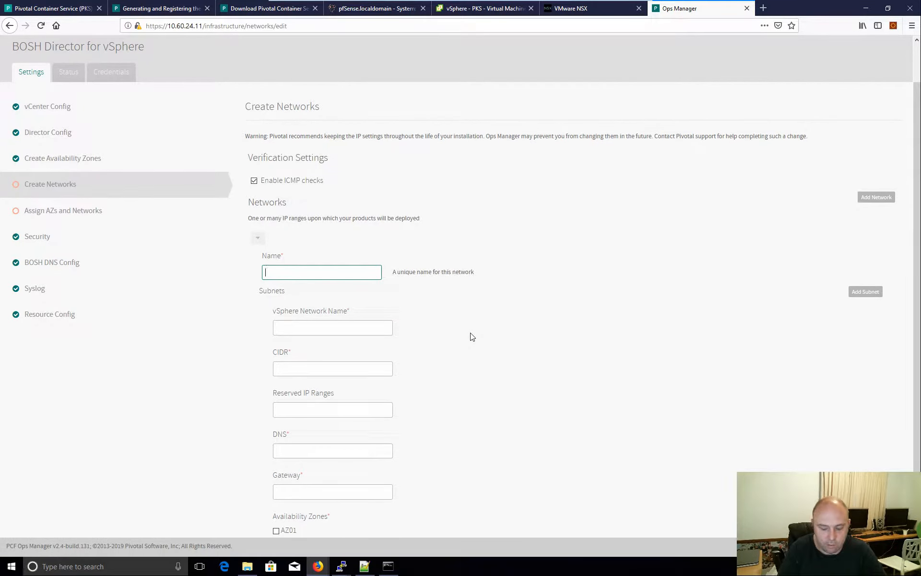
type("PKS-Management")
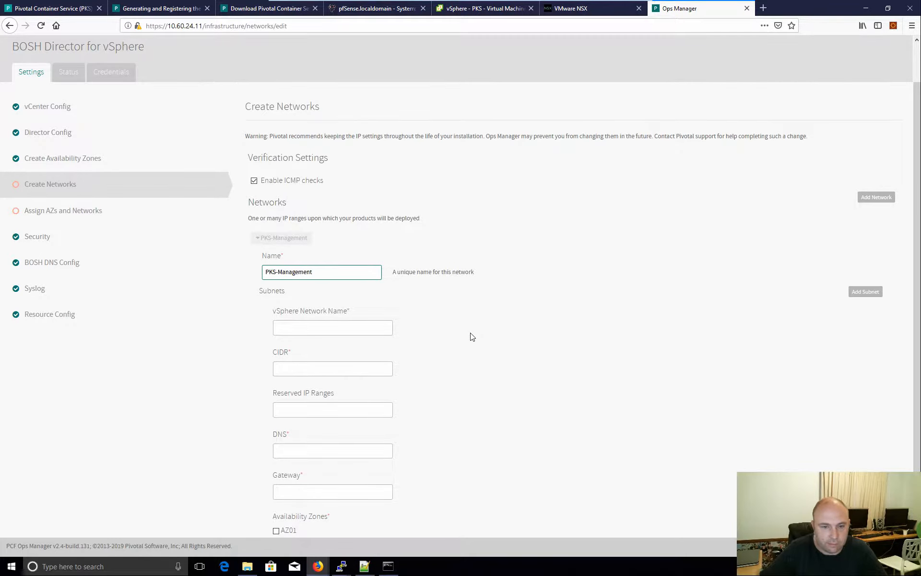
scroll(470, 326, "down", 2)
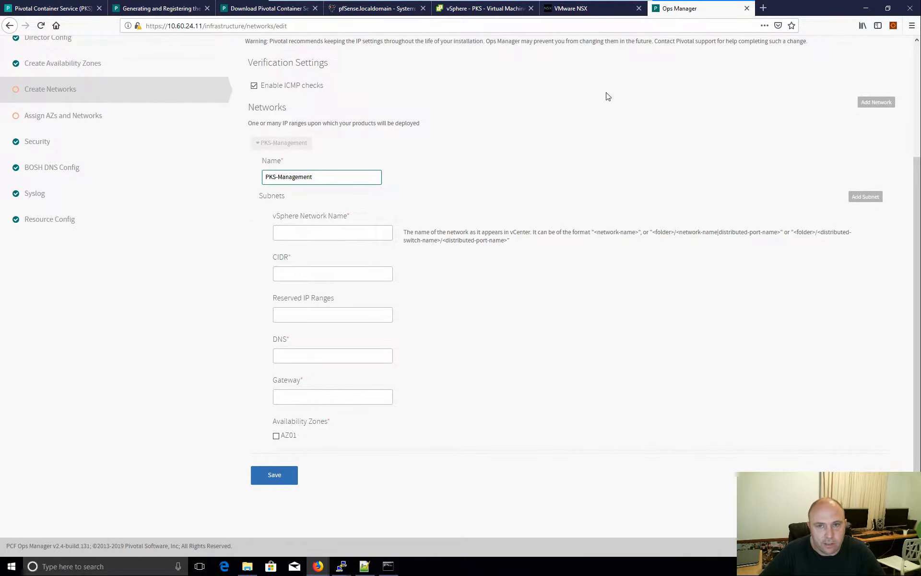
left_click(482, 12)
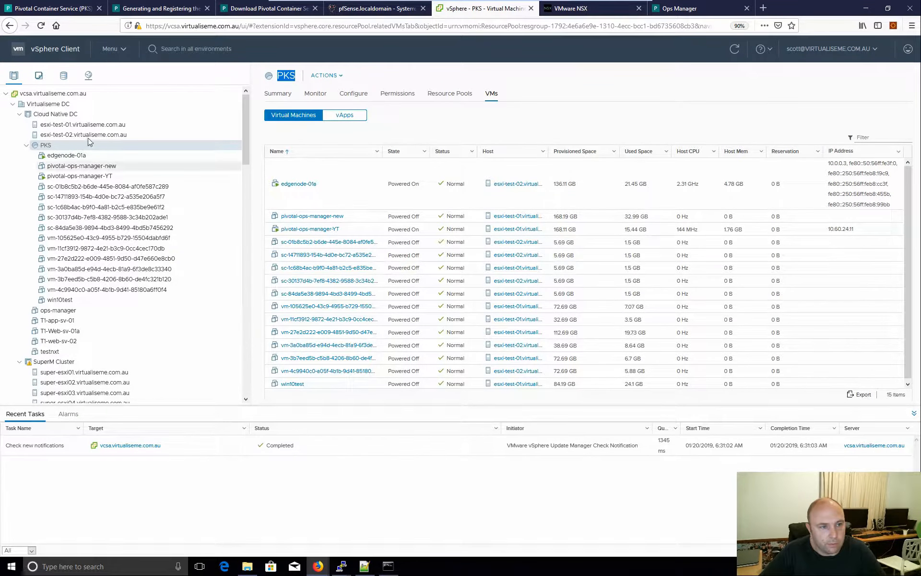
- Copy the PKS-Management-YT-LS network name from vSphere's networking inventory for the Ops Manager form
left_click(89, 75)
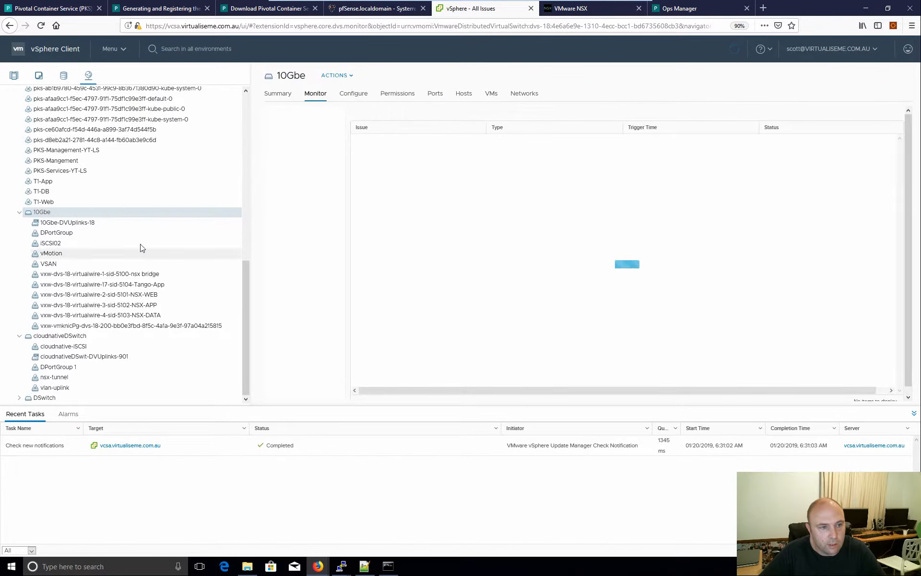
left_click(91, 150)
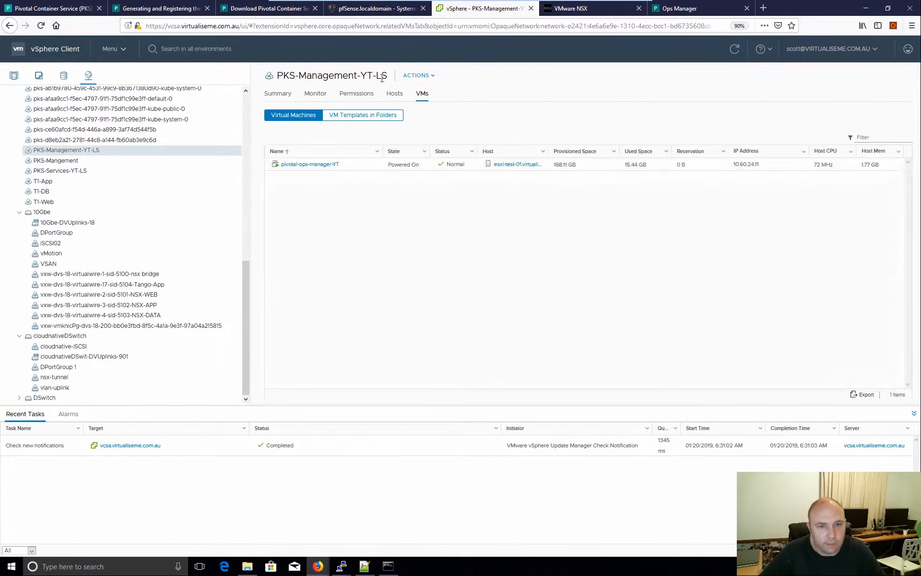
left_click_drag(353, 73, 276, 71)
key("ctrl+c")
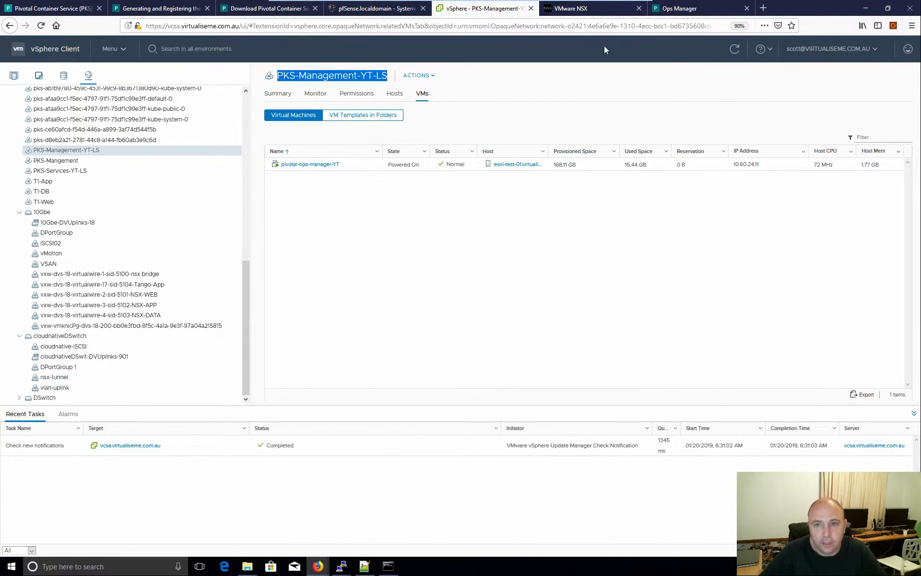
left_click(686, 8)
left_click(315, 231)
- Set vSphere network PKS-Management-YT-LS and CIDR 10.60.24.0/24, then start entering reserved IP ranges
key("ctrl+v")
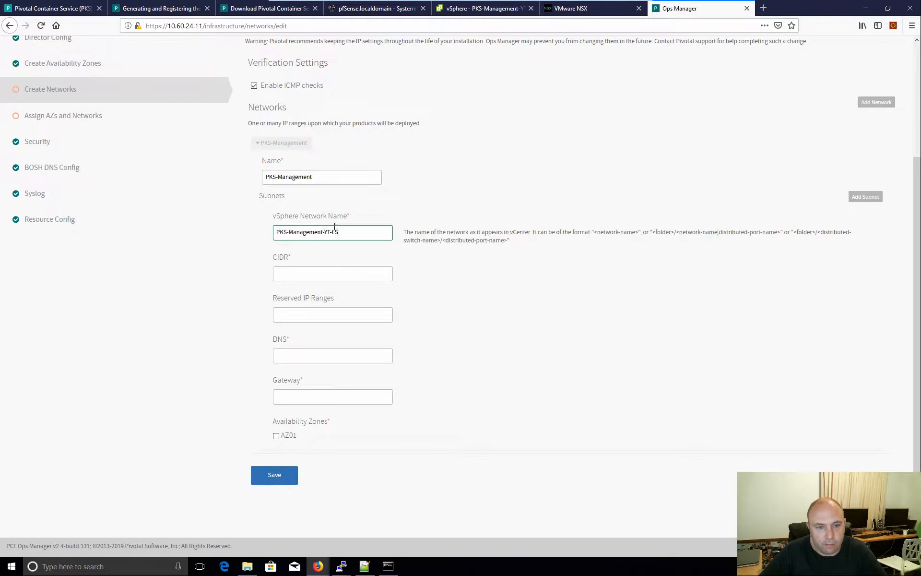
left_click(301, 273)
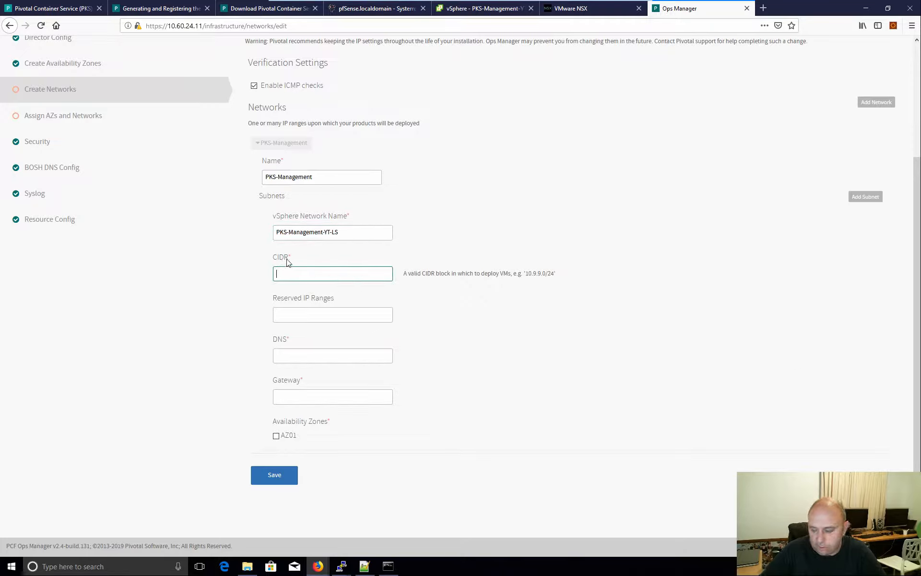
type("10.60")
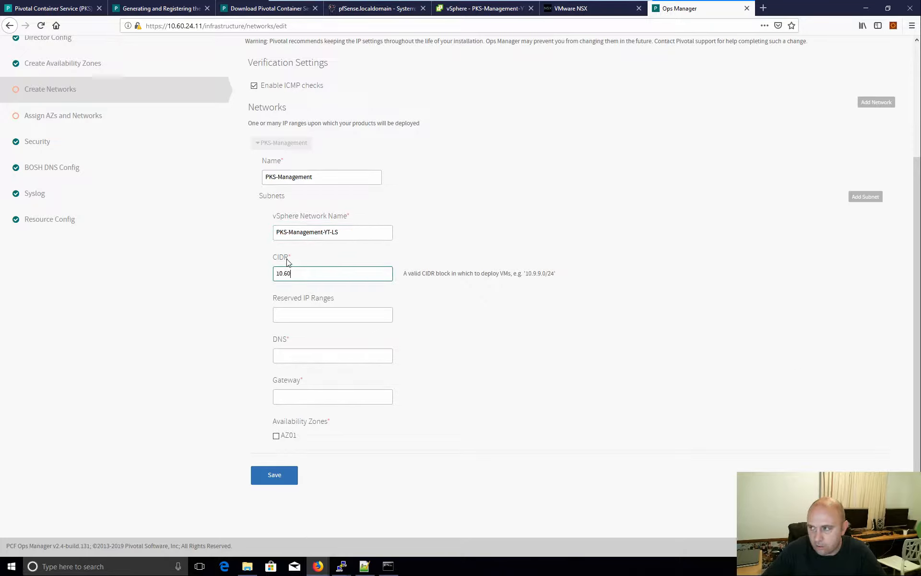
type(".24")
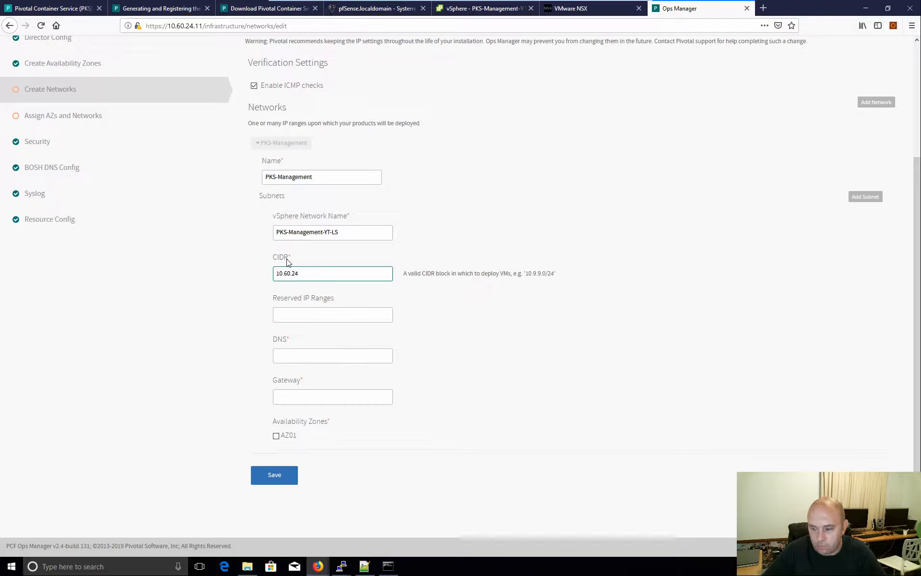
type(".0/24")
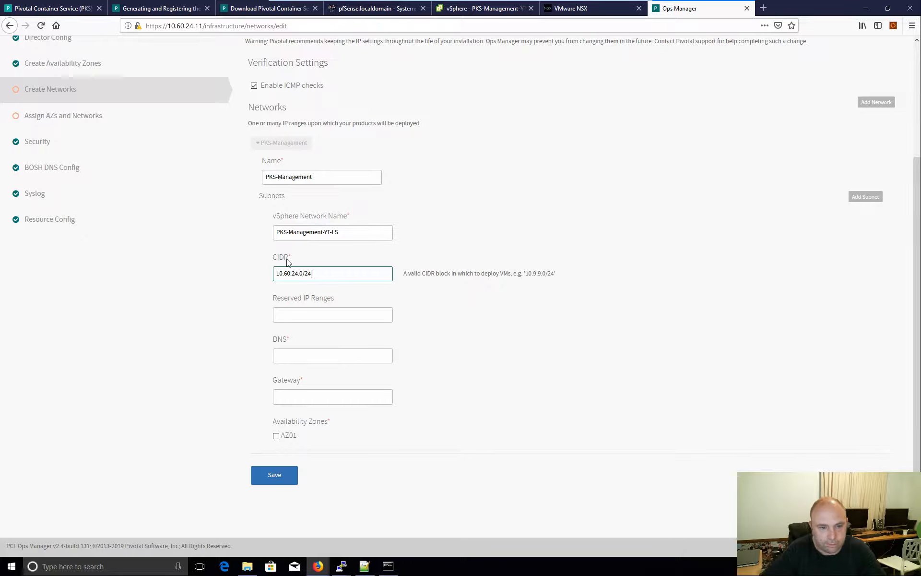
left_click(331, 310)
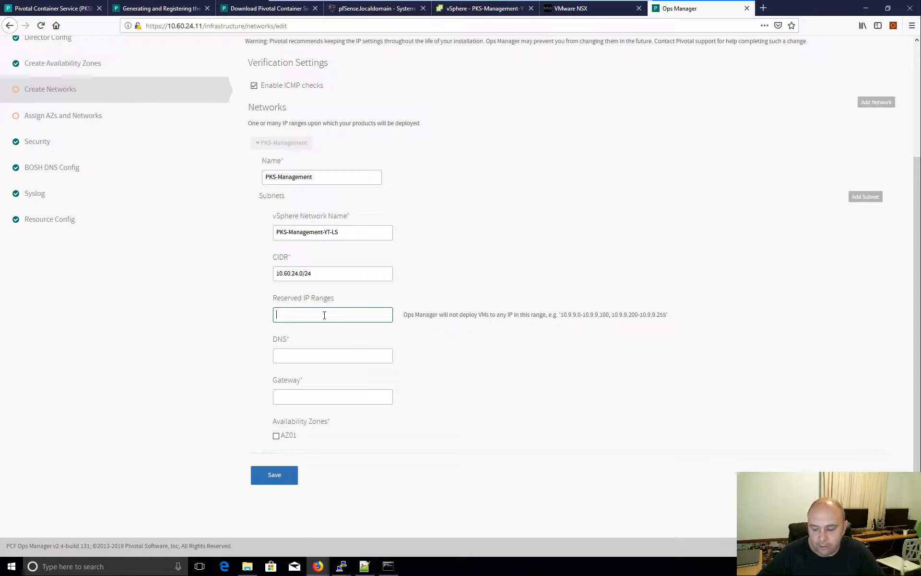
type("0.6")
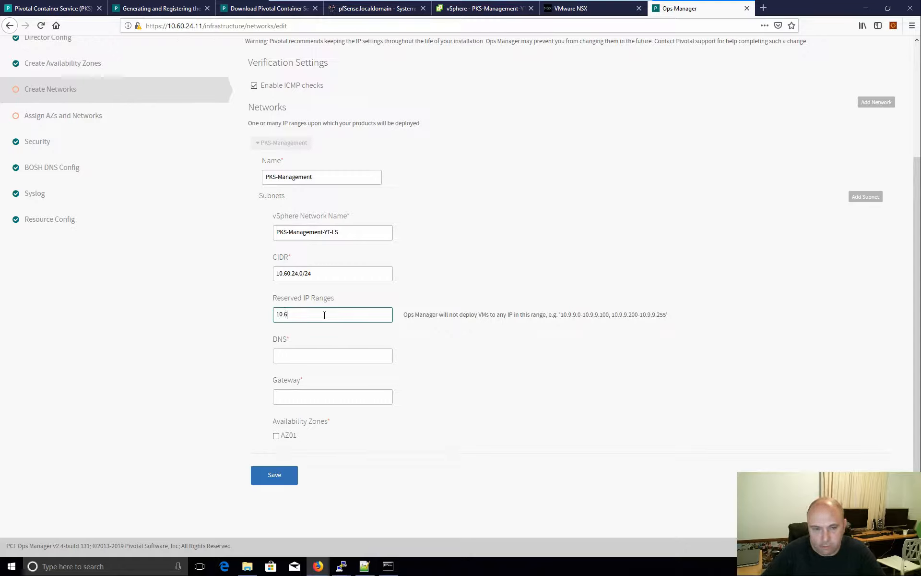
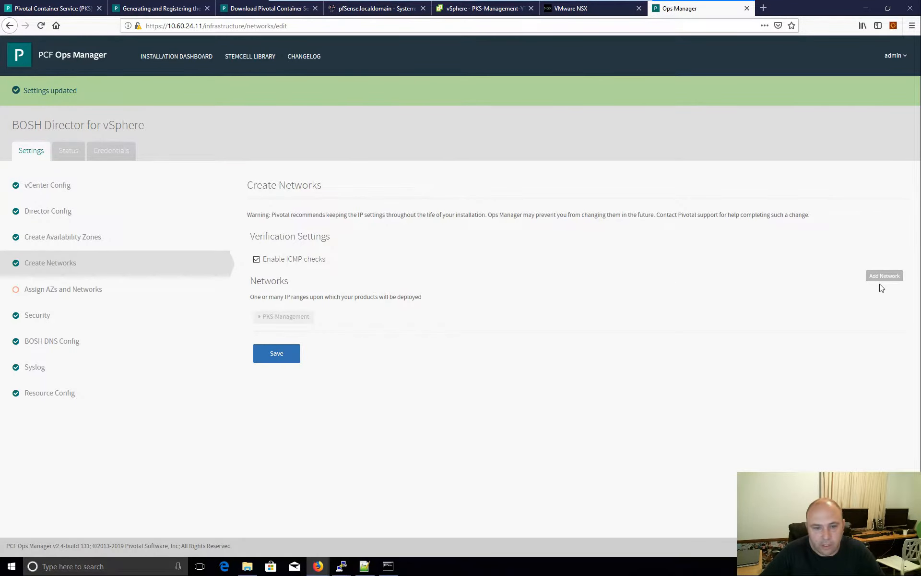
- Add a new director network entry named PKS-Services
left_click(882, 277)
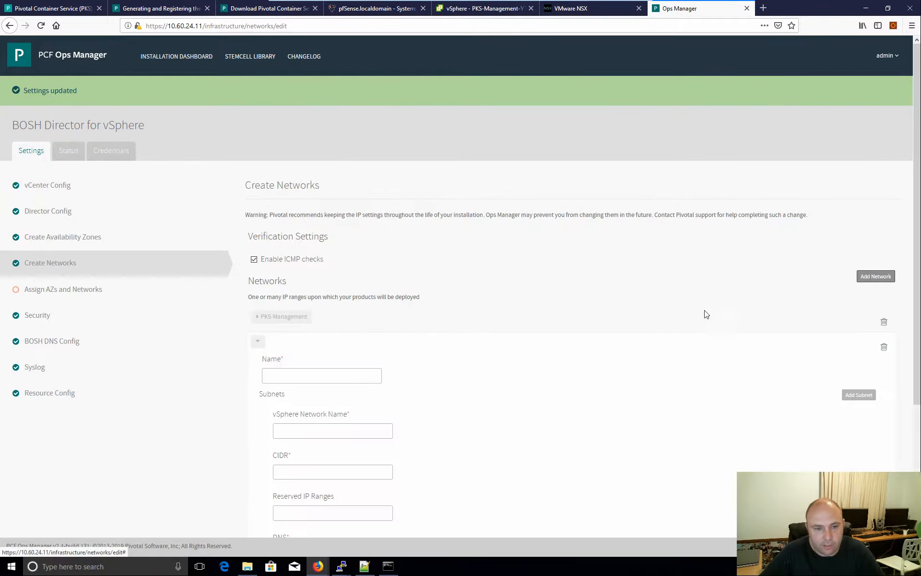
left_click(323, 376)
type("PKS-")
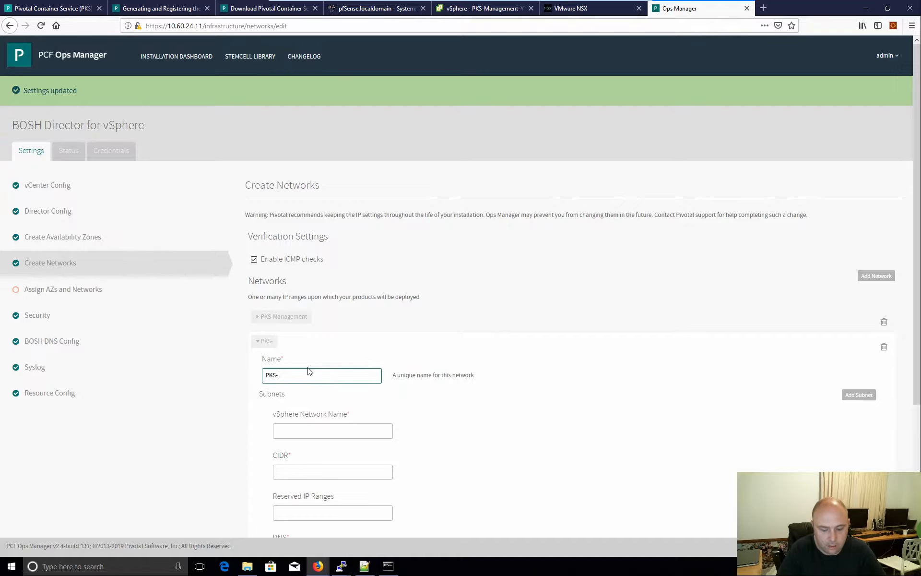
type("Serviceas")
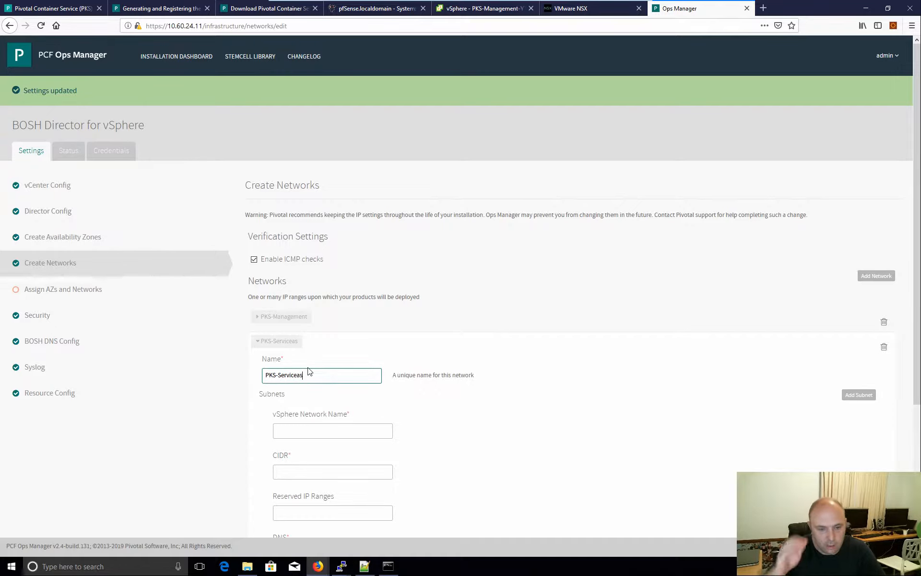
key("BackSpace")
key("BackSpace")
type("s")
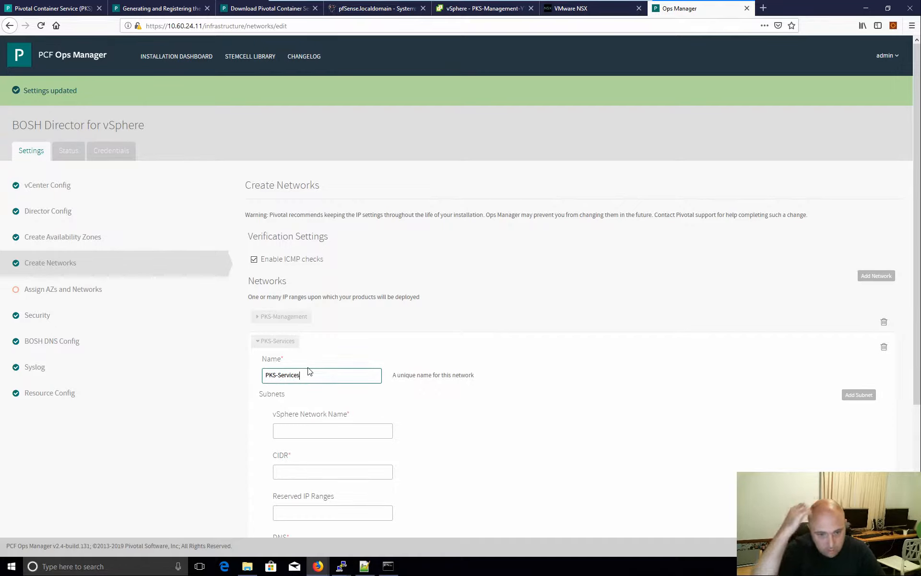
scroll(385, 267, "down", 1)
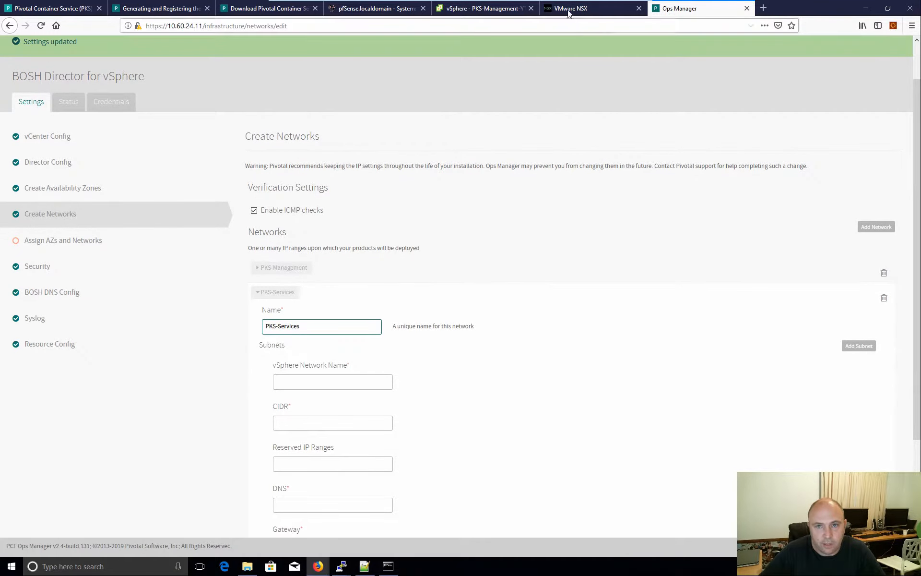
- Copy the PKS-Services-YT-LS logical switch name from the vSphere Client for the Ops Manager form
left_click(455, 9)
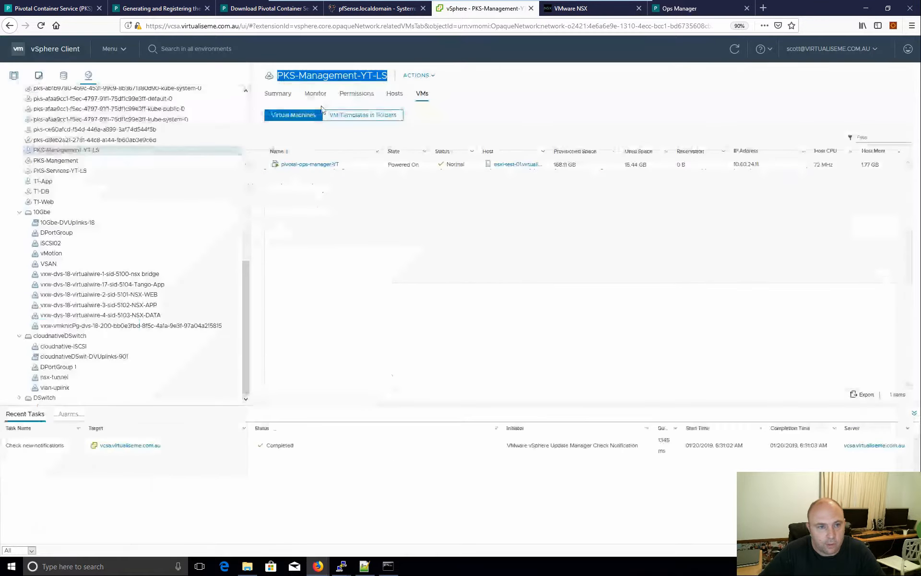
left_click(82, 171)
left_click_drag(368, 77, 281, 74)
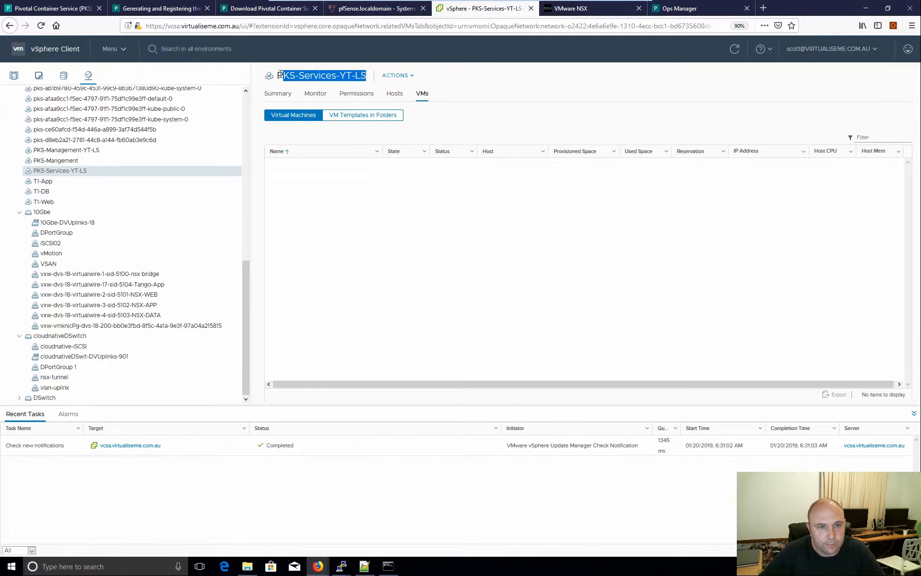
left_click(698, 6)
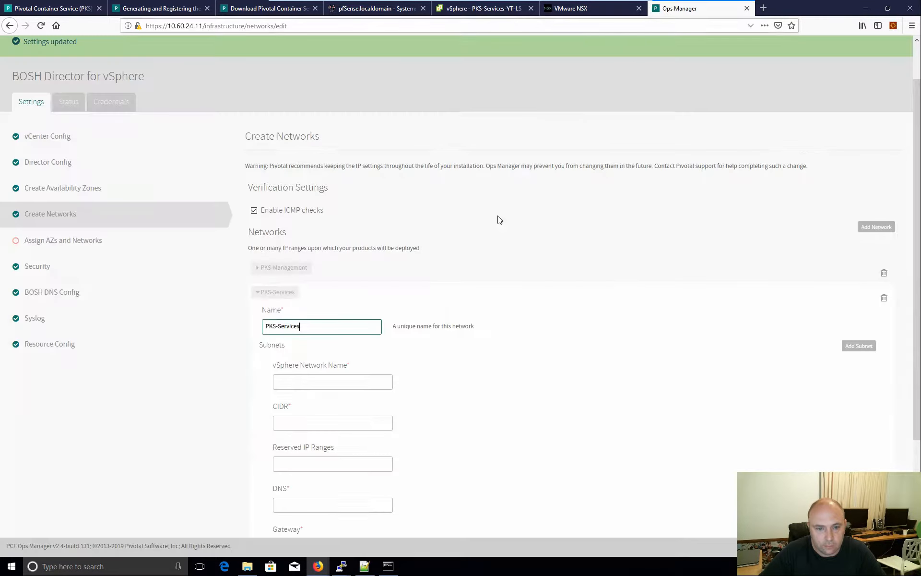
- Set the subnet's vSphere network to PKS-Services-YT-LS and its CIDR to 10.60.25.0/24
left_click(322, 387)
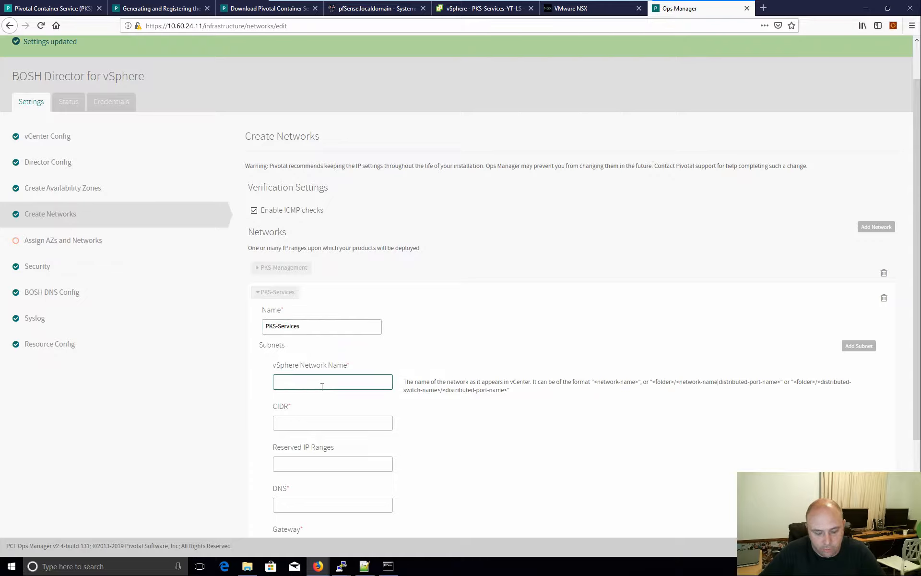
type("PKS-Services-YT-LS")
left_click(304, 422)
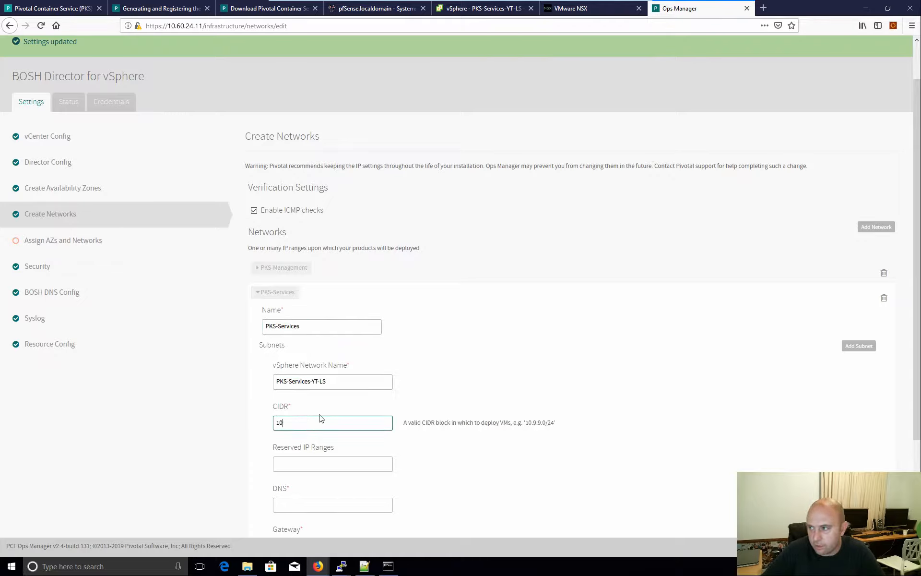
type("10.60.25")
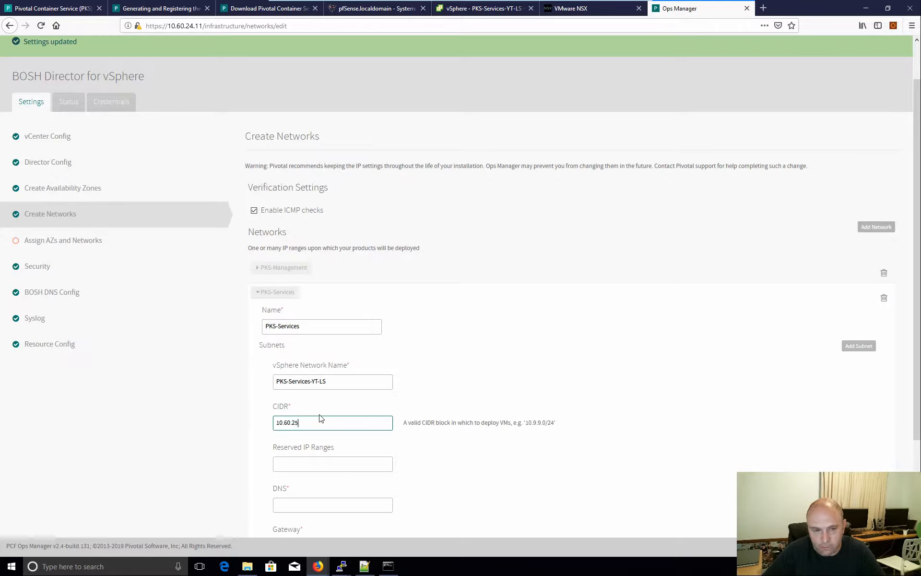
type(".0/24")
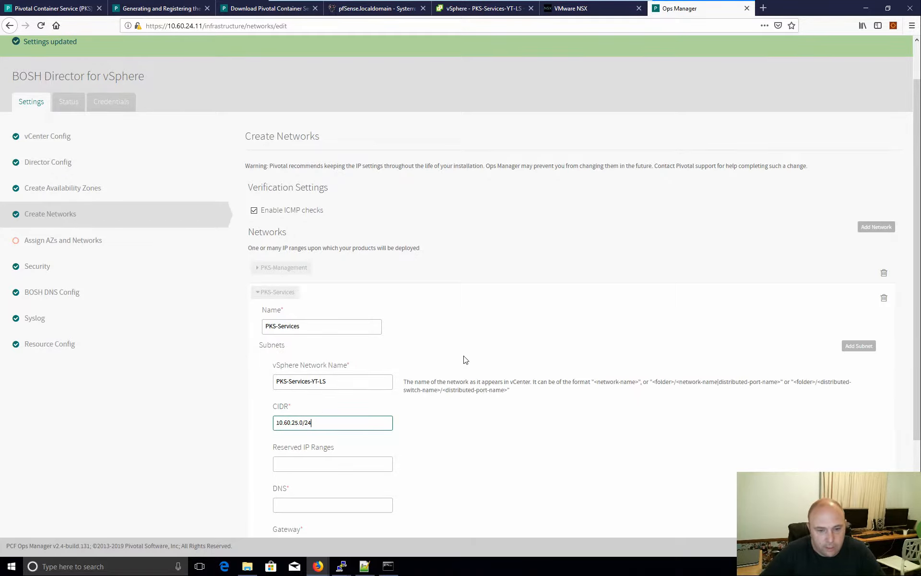
scroll(415, 407, "down", 2)
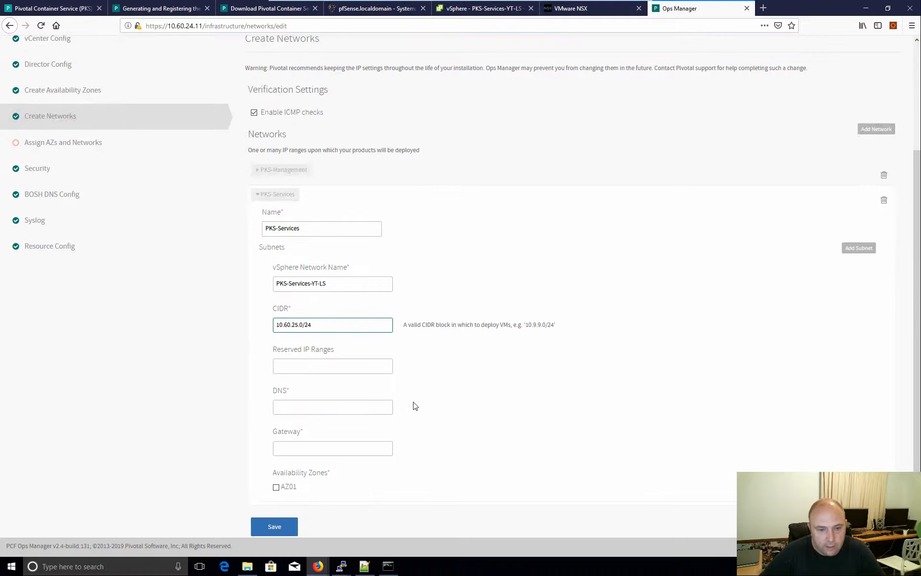
- Enter reserved range 10.60.25.0-10.60.25.20, DNS 10.0.0.240, gateway 10.60.25.1, tick AZ01, and save
left_click(320, 367)
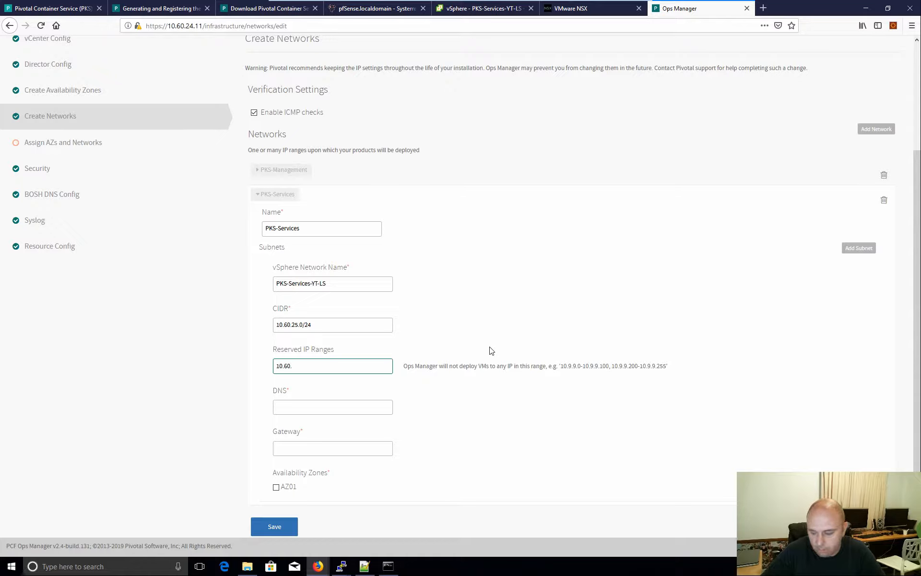
type("10.60.25.0-10.60.25.20")
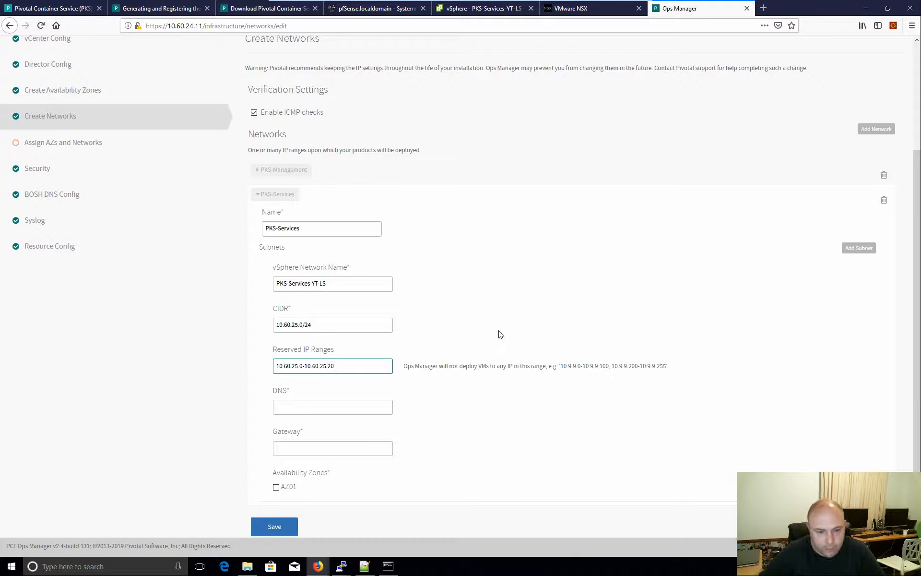
left_click(348, 405)
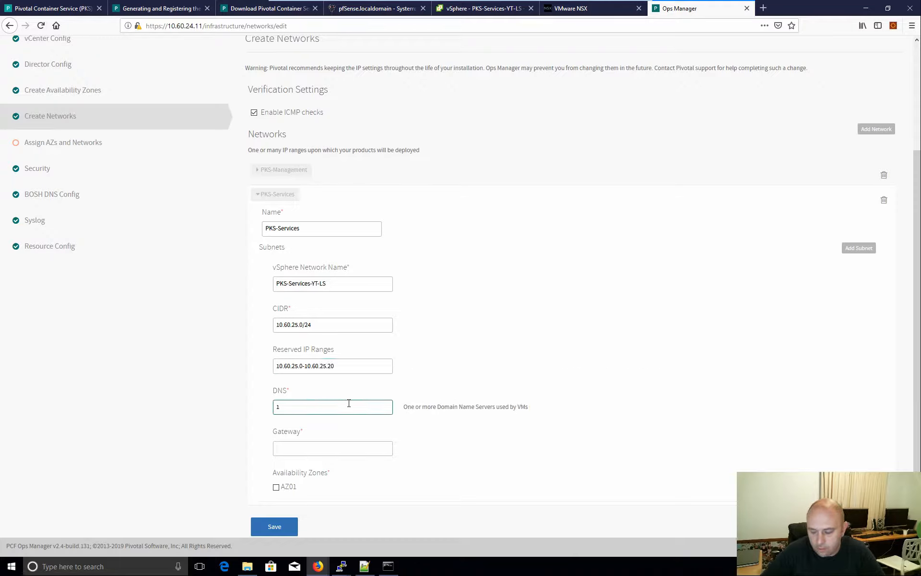
left_click(316, 446)
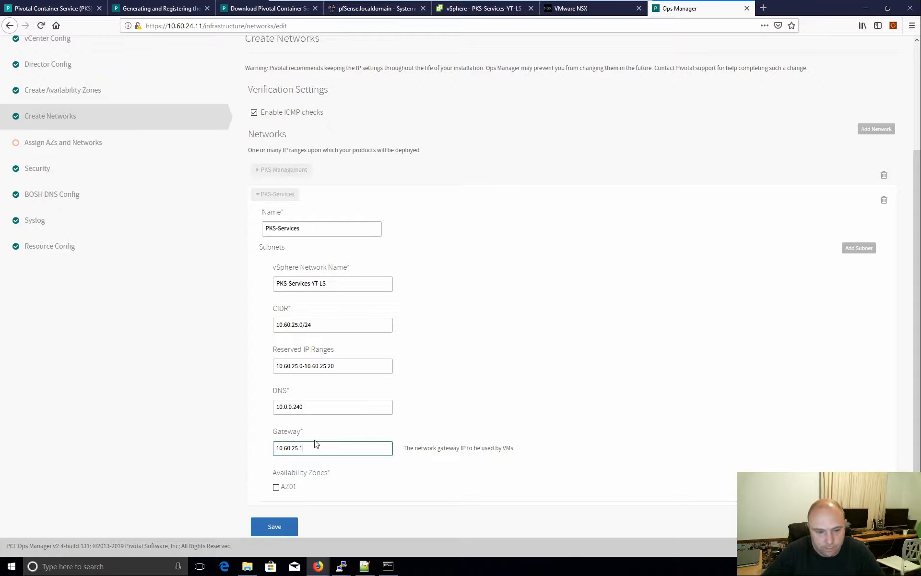
left_click(278, 489)
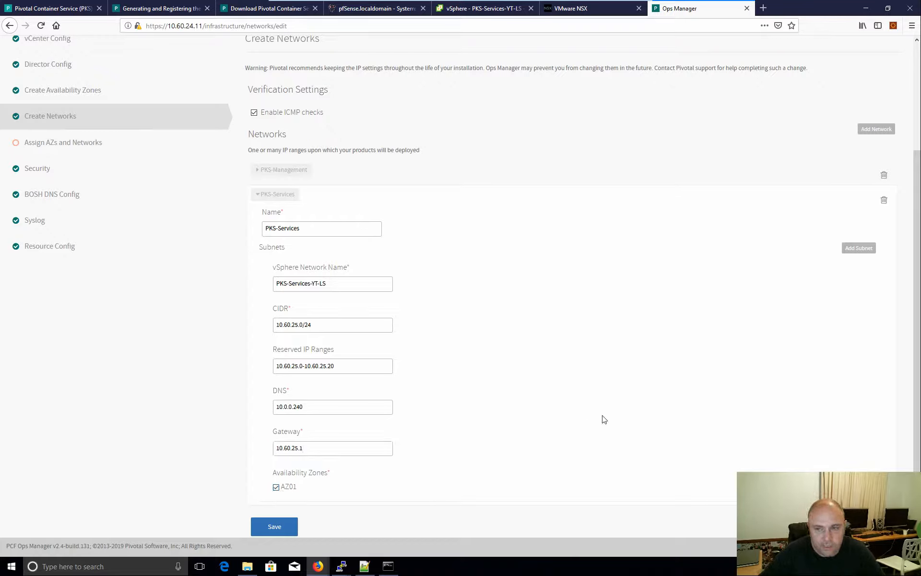
left_click(290, 528)
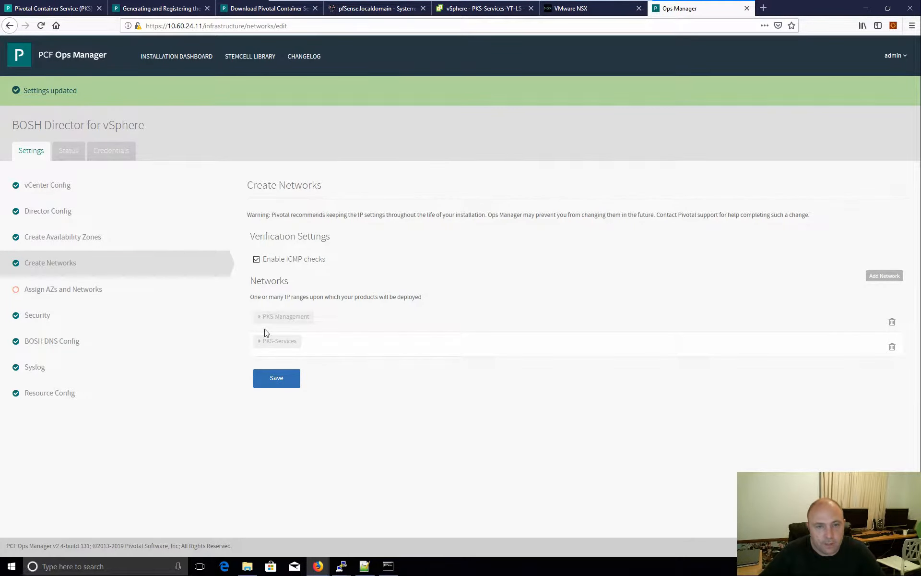
- Assign the BOSH Director to AZ01 on the PKS-Management network, save, and go to Security
left_click(99, 297)
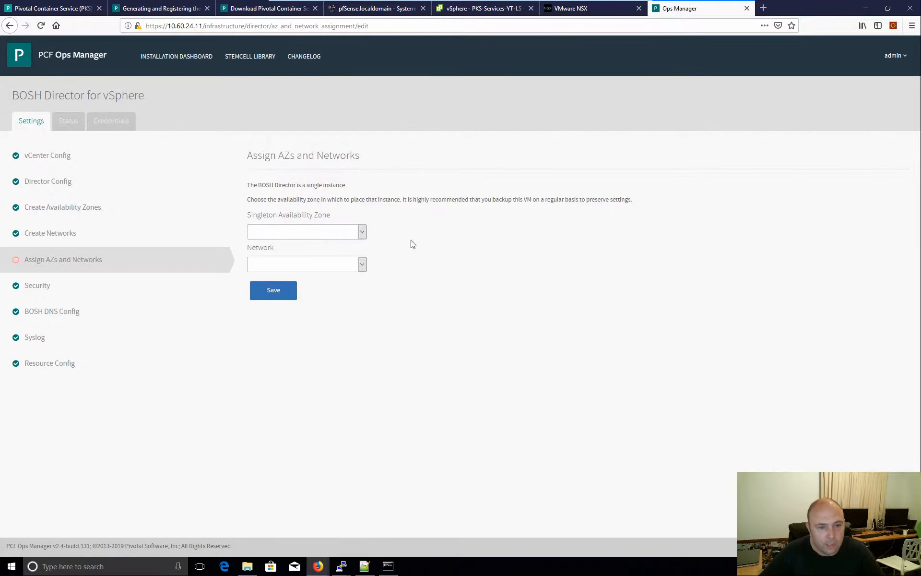
left_click(362, 231)
left_click(321, 254)
left_click(361, 264)
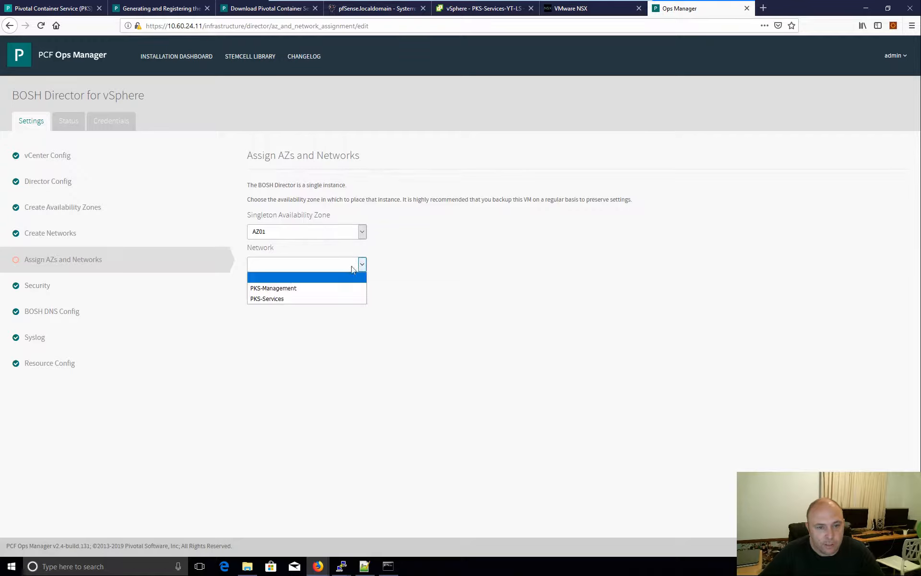
left_click(304, 290)
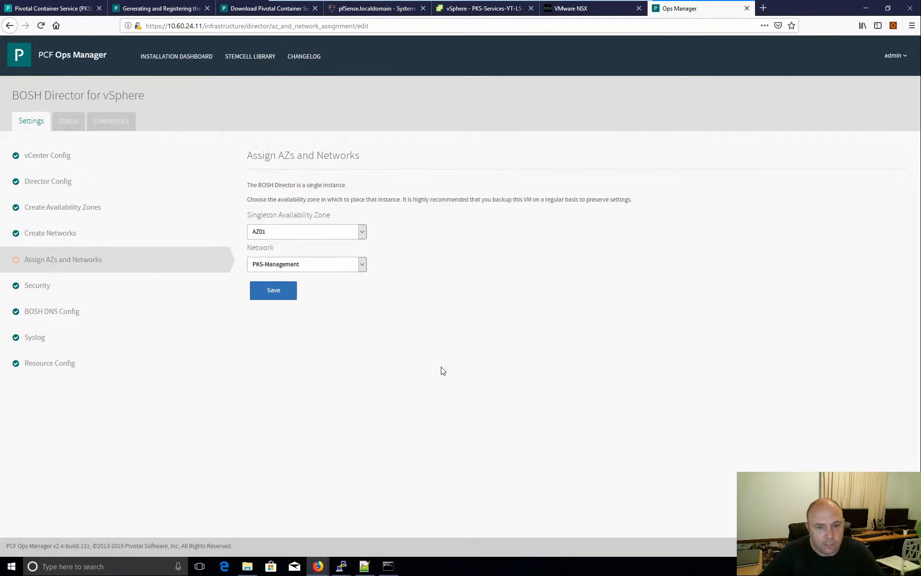
left_click(273, 296)
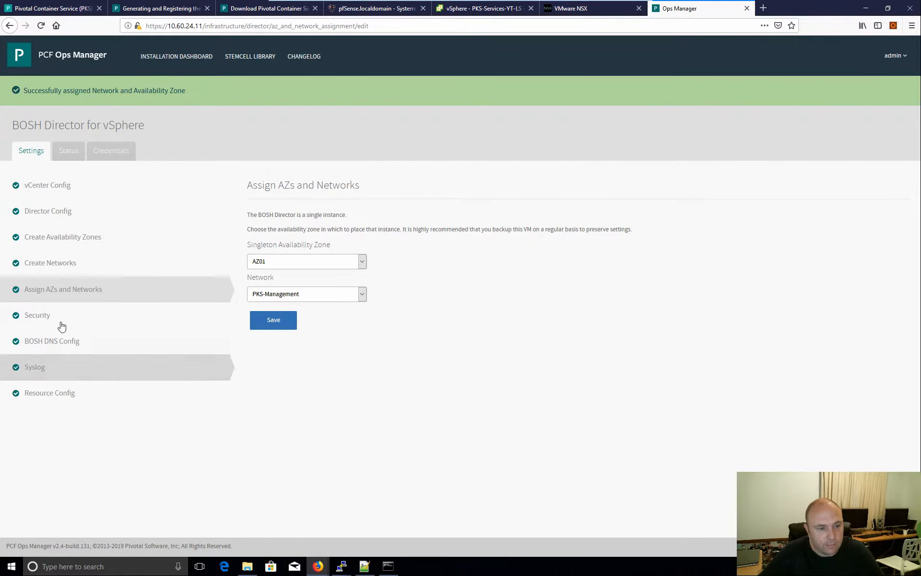
left_click(222, 315)
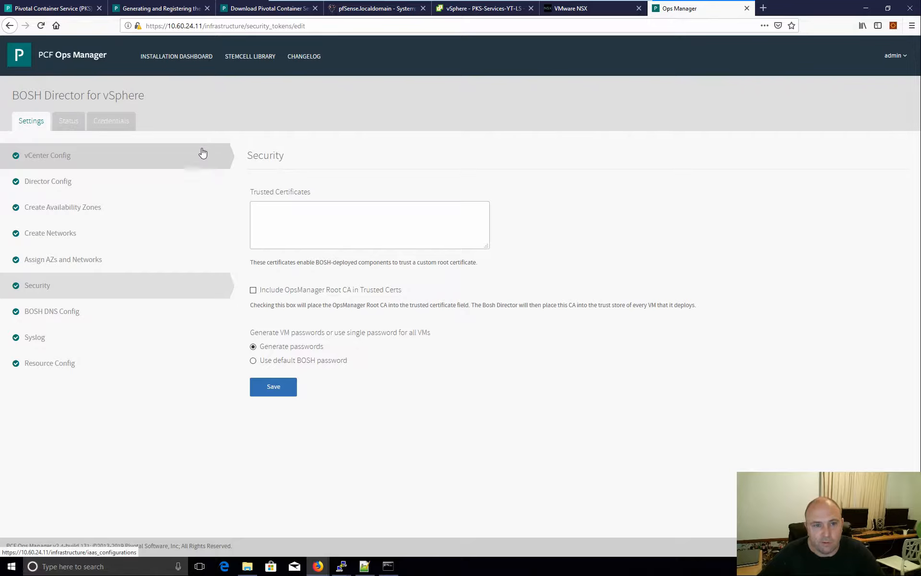
- Review the BOSH DNS Config, Syslog and Resource Config pages, then return to vCenter Config
left_click(69, 311)
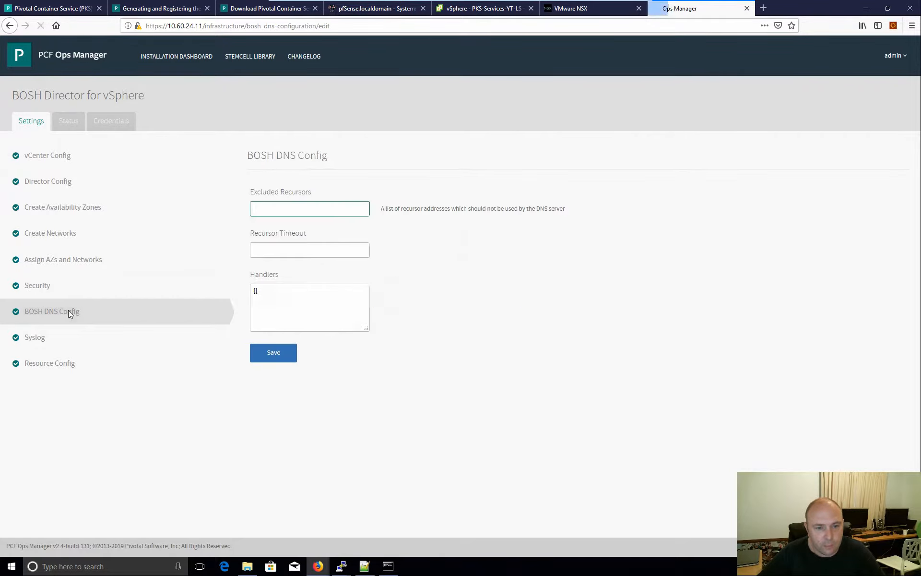
left_click(50, 336)
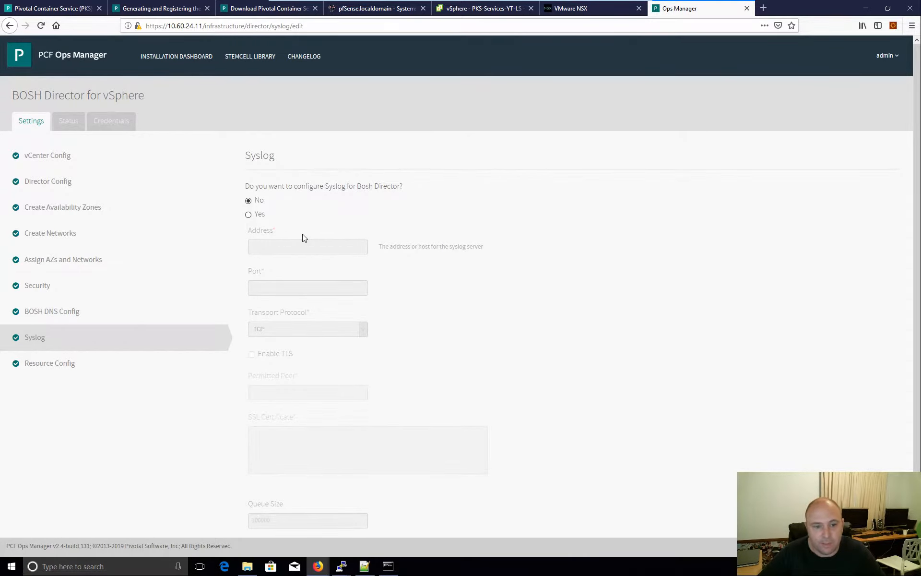
left_click(83, 371)
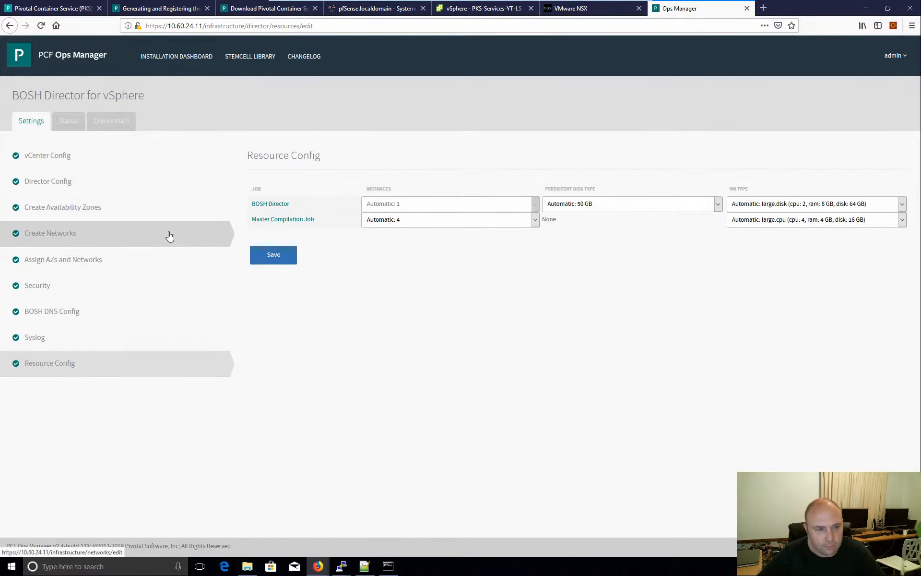
left_click(64, 154)
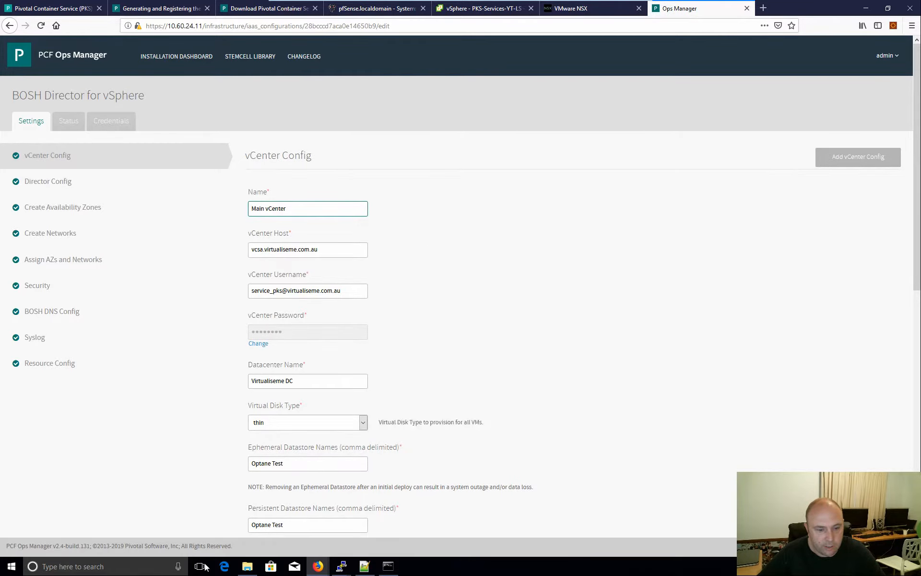
left_click(140, 566)
- Launch Remote Desktop Connection (mstsc) and connect to 10.0.0.240
type("m")
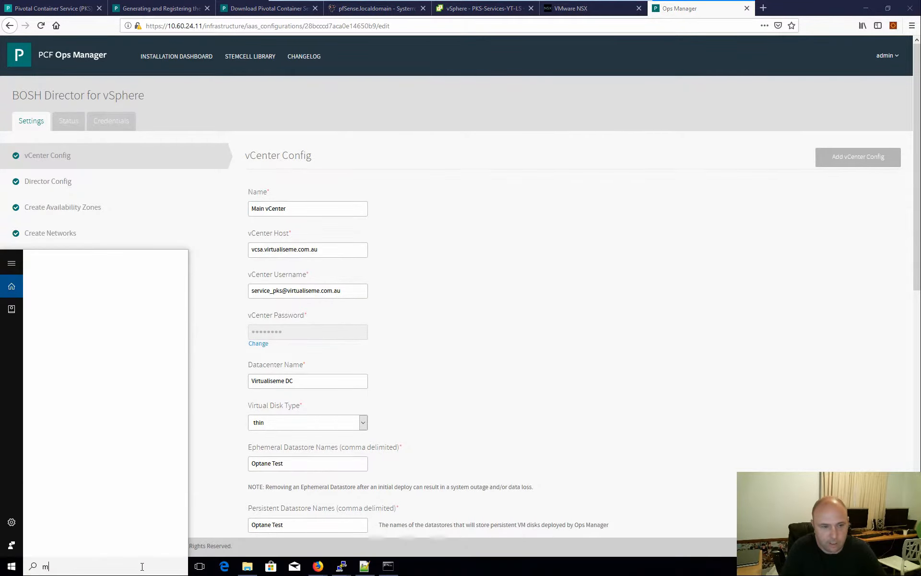
type("stsc")
key("Return")
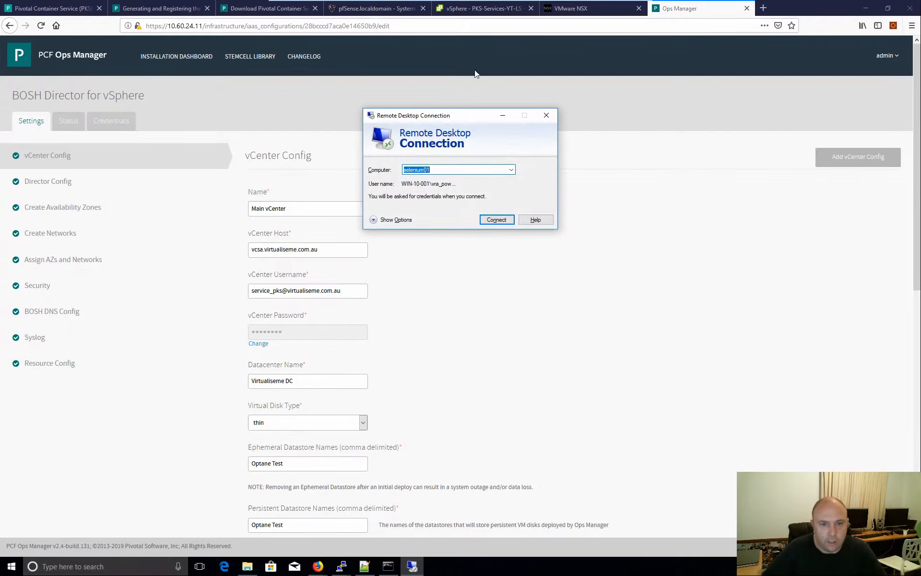
left_click(512, 169)
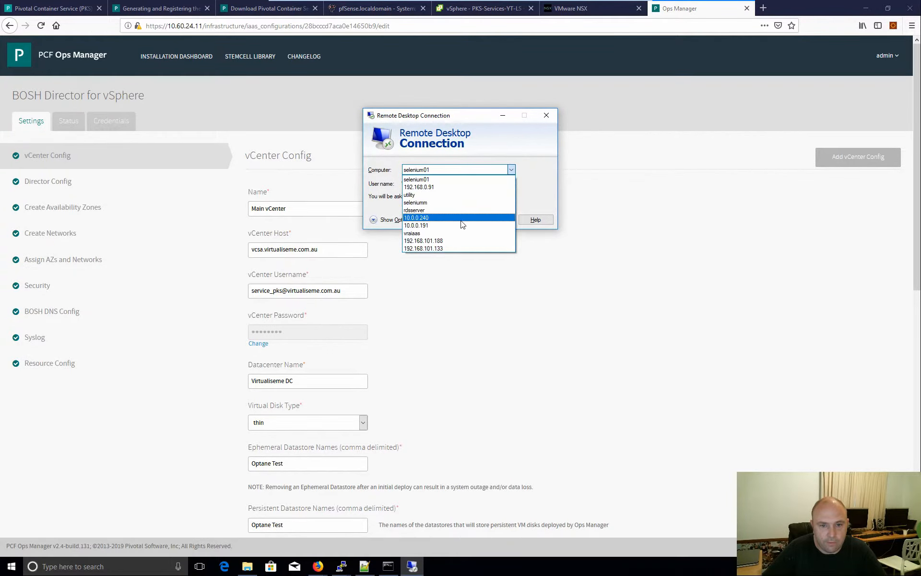
left_click(480, 216)
left_click(504, 220)
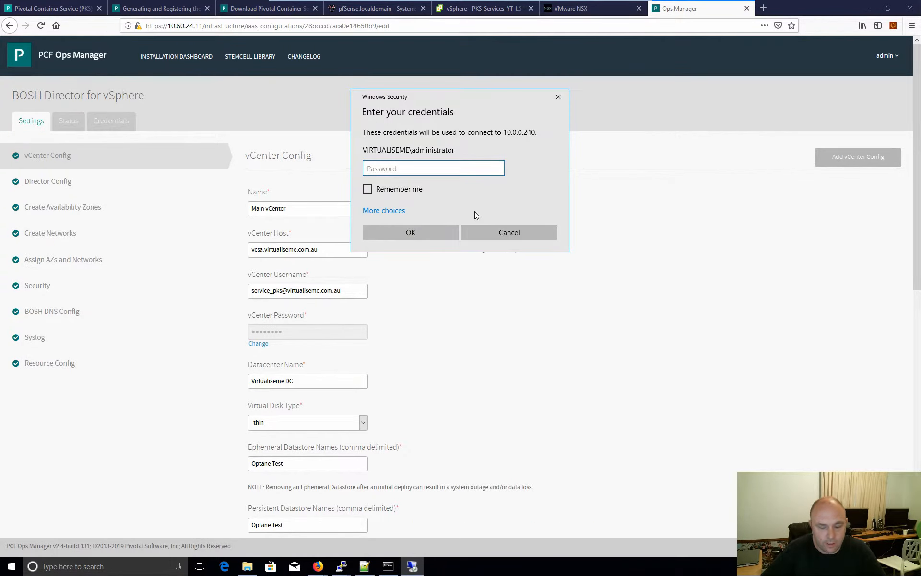
- Enter the administrator password, accept the certificate warning, and bring up Server Manager
type("*")
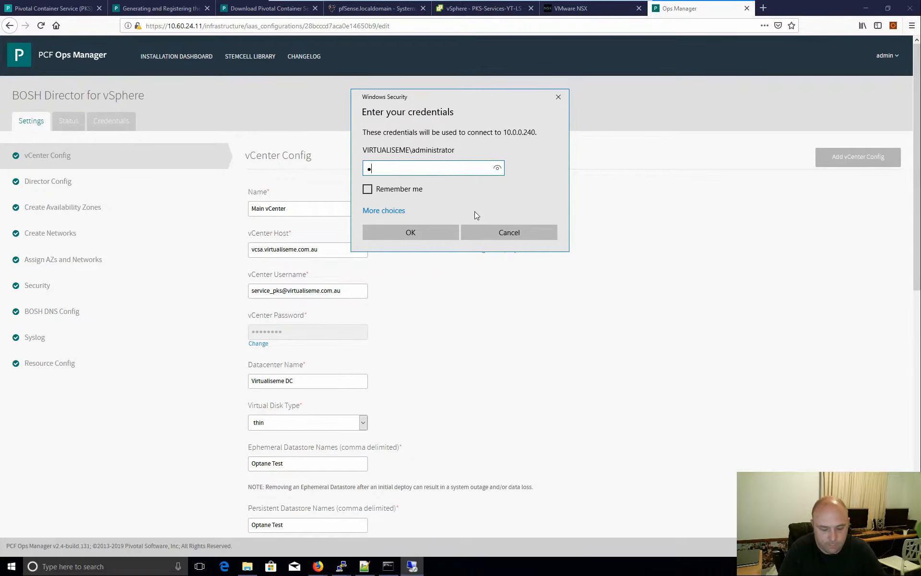
type("*********")
key("Return")
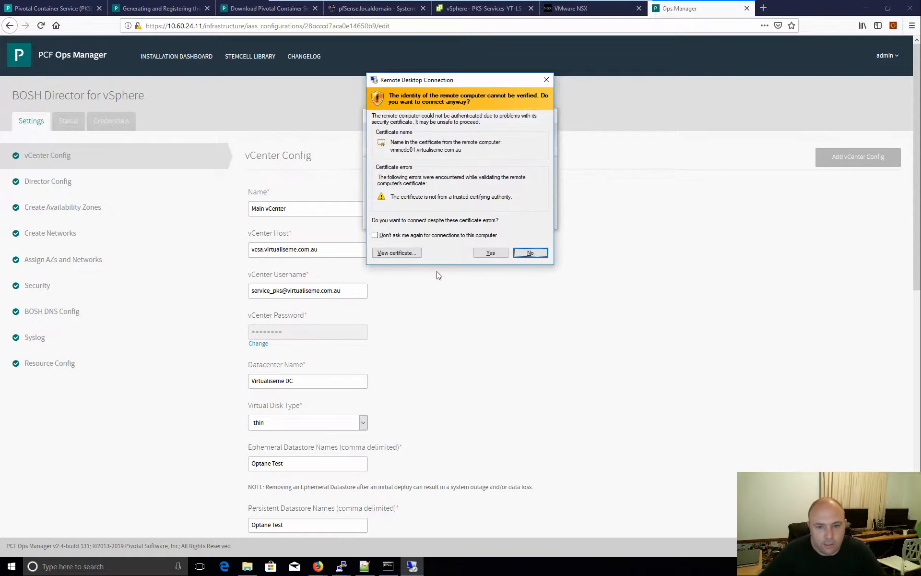
left_click(492, 253)
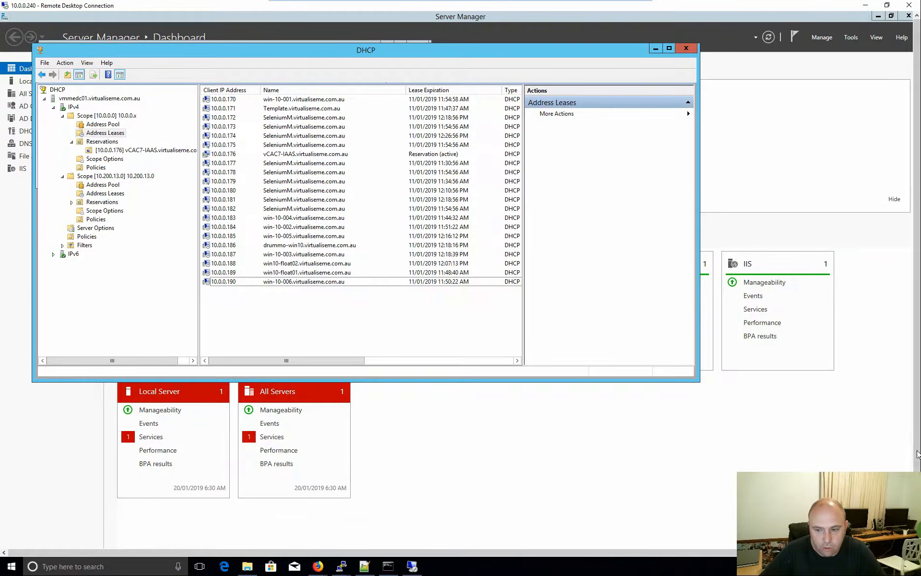
left_click_drag(917, 455, 918, 497)
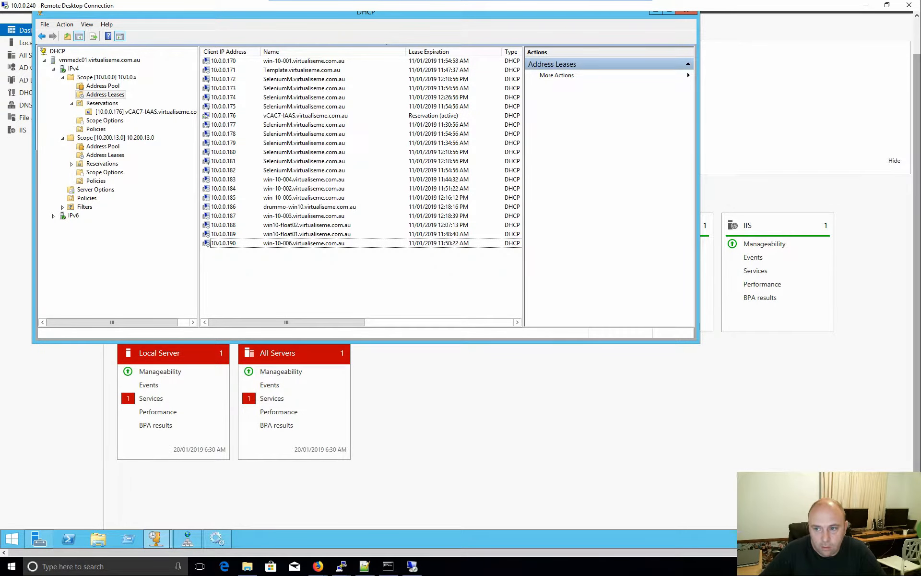
left_click_drag(917, 254, 915, 207)
left_click(851, 41)
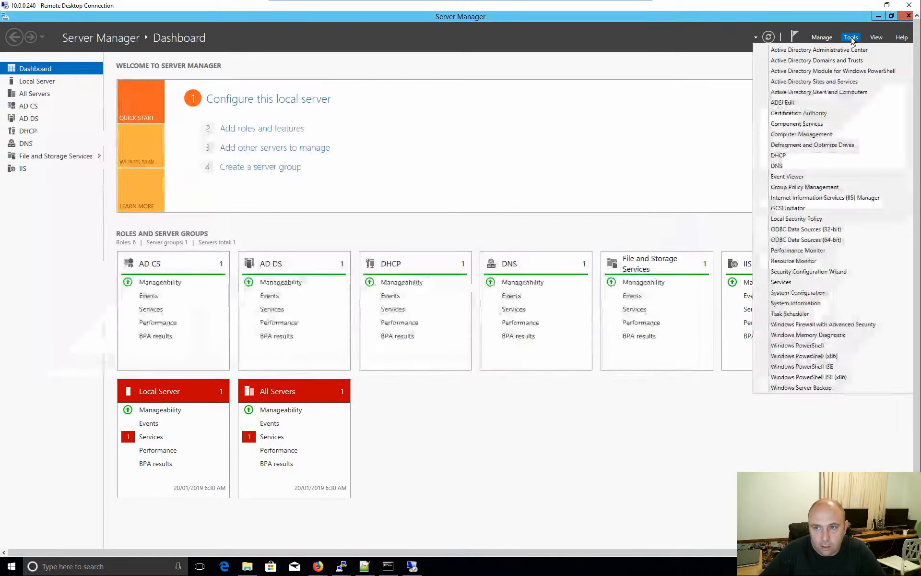
- Launch Active Directory Users and Computers from Server Manager's Tools and browse the Users container
left_click(853, 41)
left_click(852, 41)
left_click(828, 91)
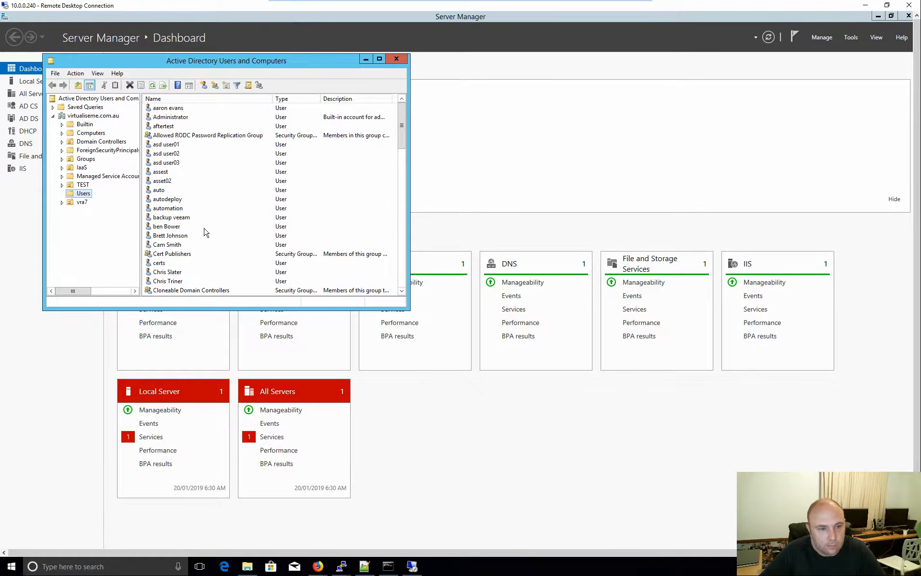
left_click(399, 194)
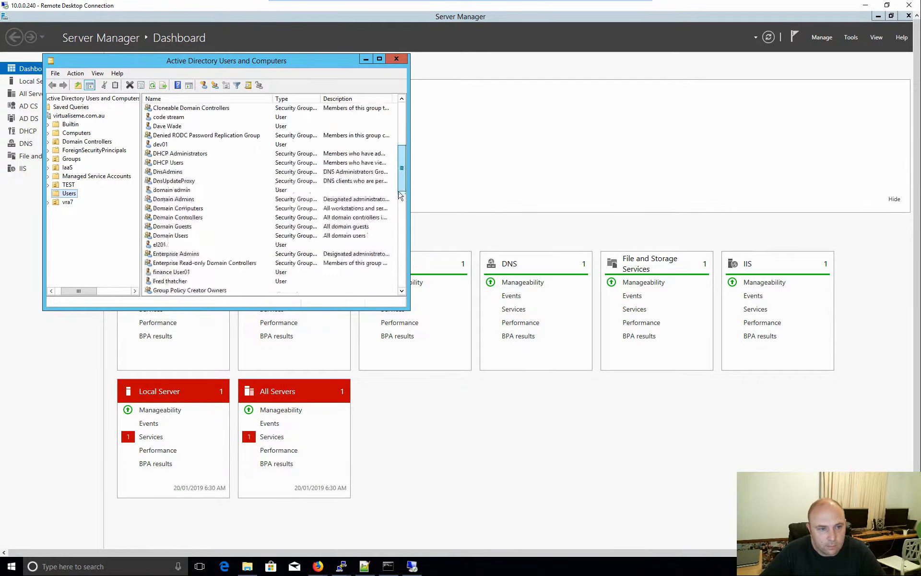
scroll(399, 194, "down", 5)
scroll(397, 208, "down", 10)
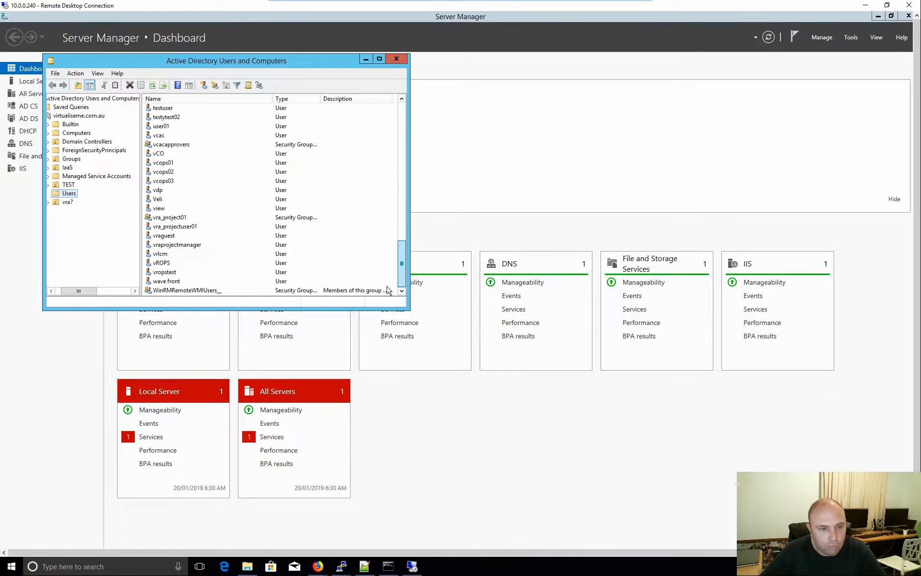
scroll(388, 259, "up", 4)
scroll(390, 239, "up", 3)
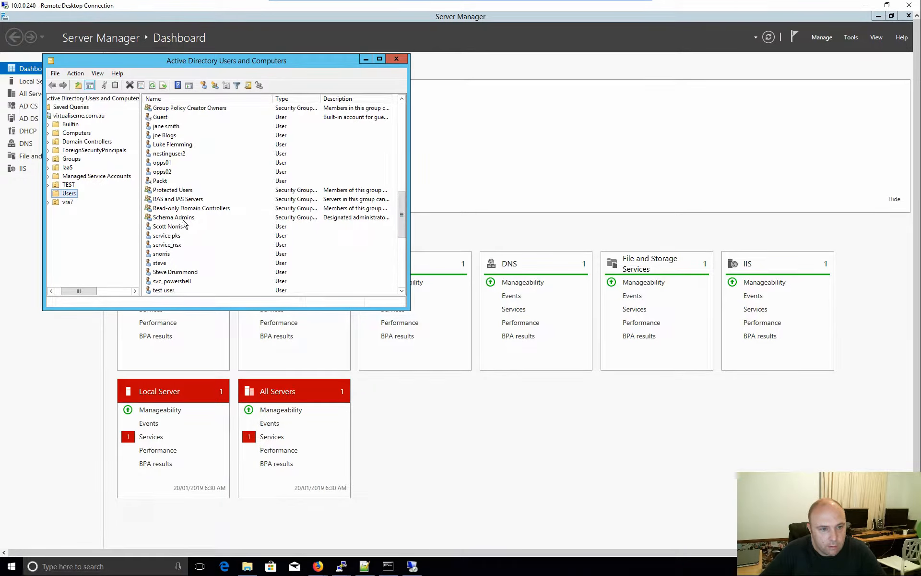
- Inspect the service pks account's Account tab logon settings, then minimize the remote session
double_click(166, 236)
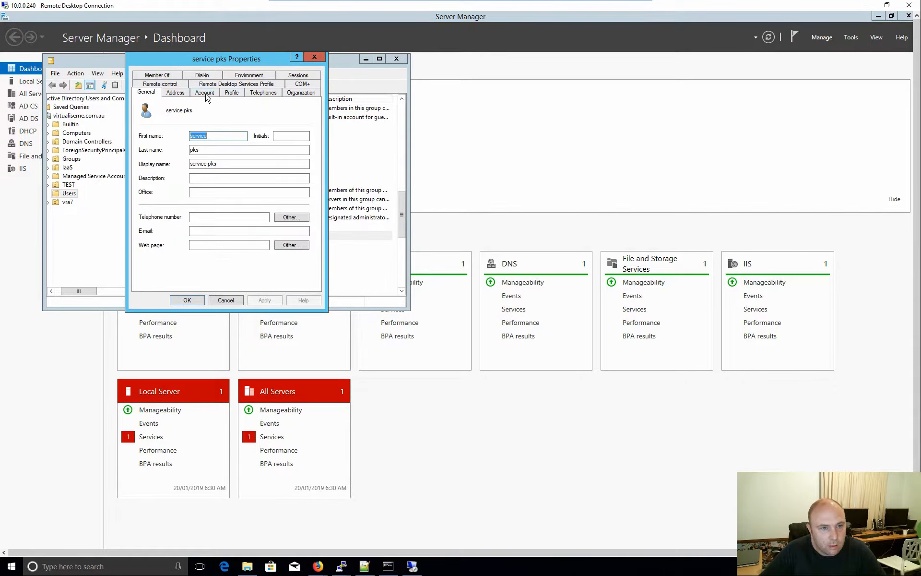
left_click(205, 94)
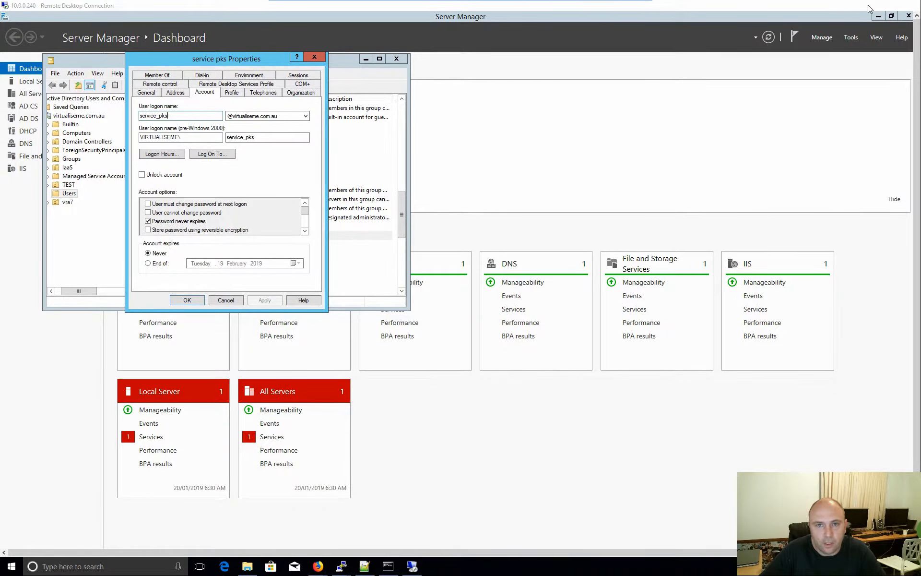
left_click(866, 5)
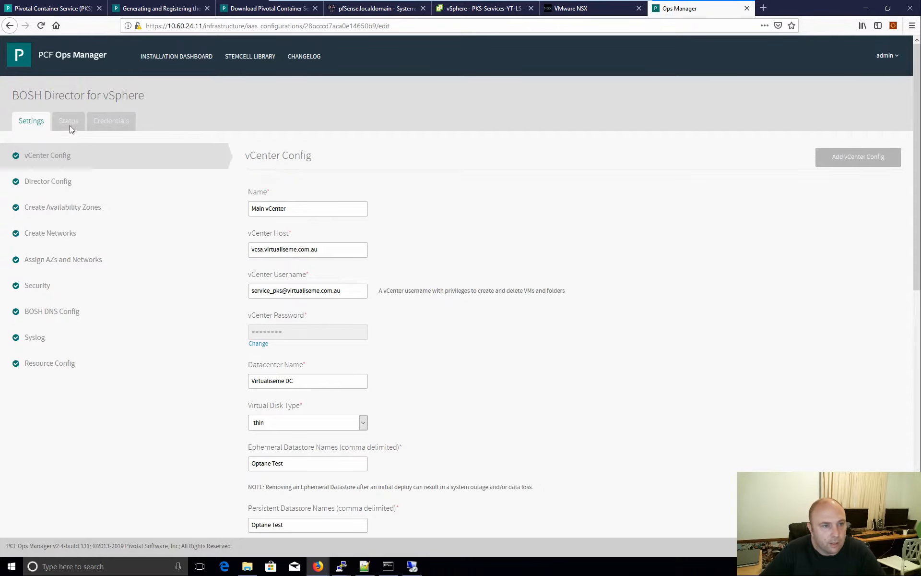
- Review and apply the pending changes to deploy the BOSH Director, then return to the dashboard
left_click(184, 60)
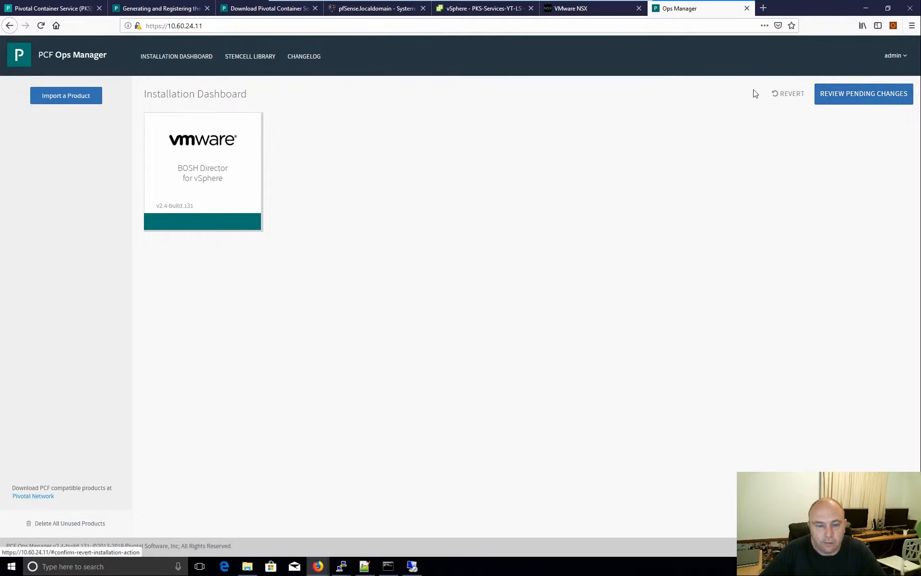
left_click(849, 97)
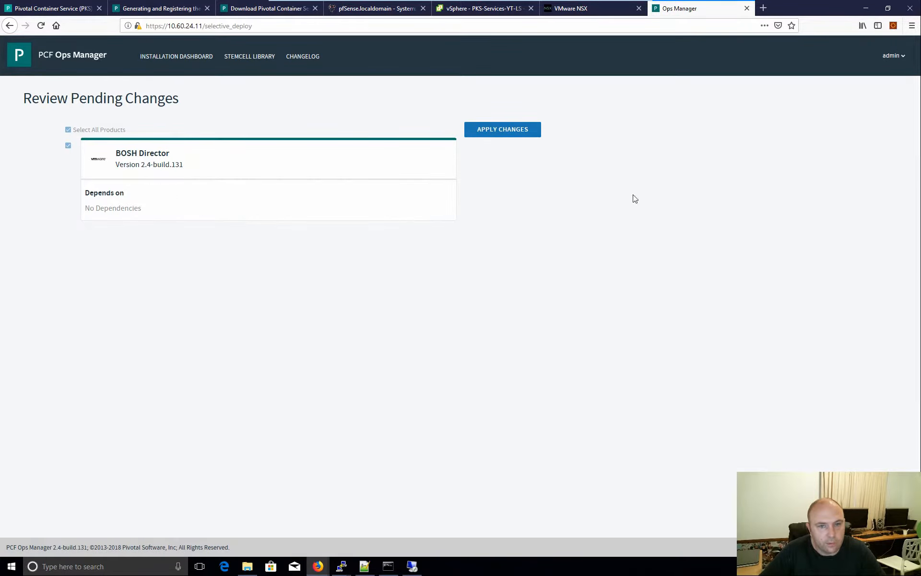
left_click(502, 130)
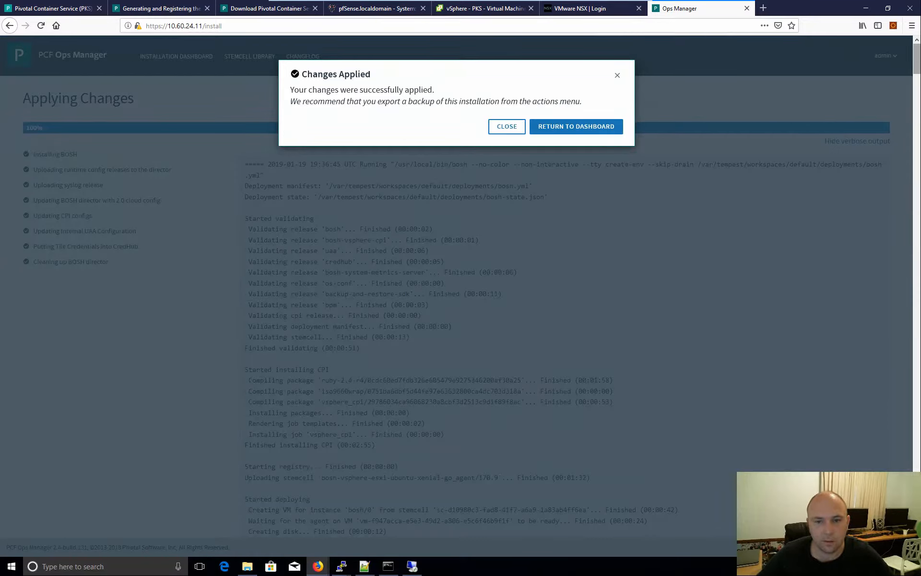
left_click(562, 130)
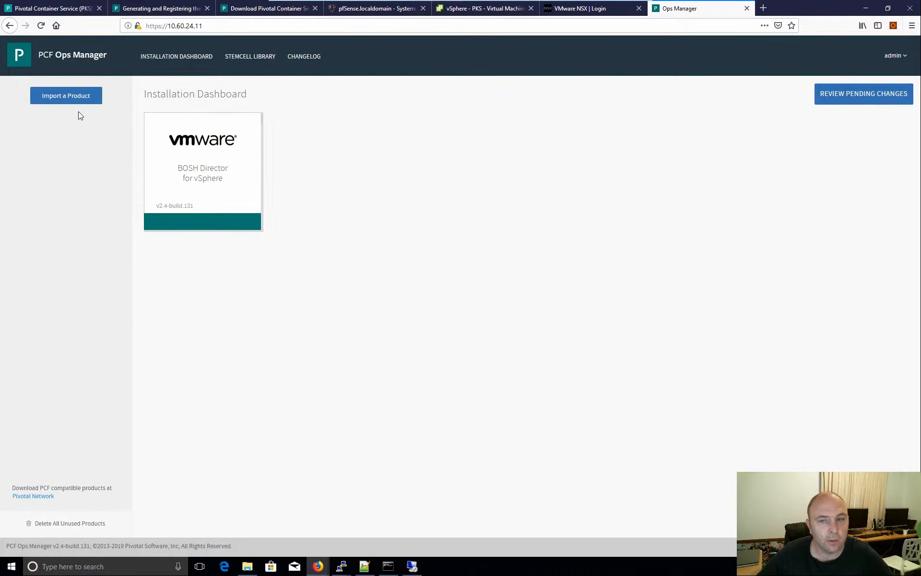
left_click(475, 8)
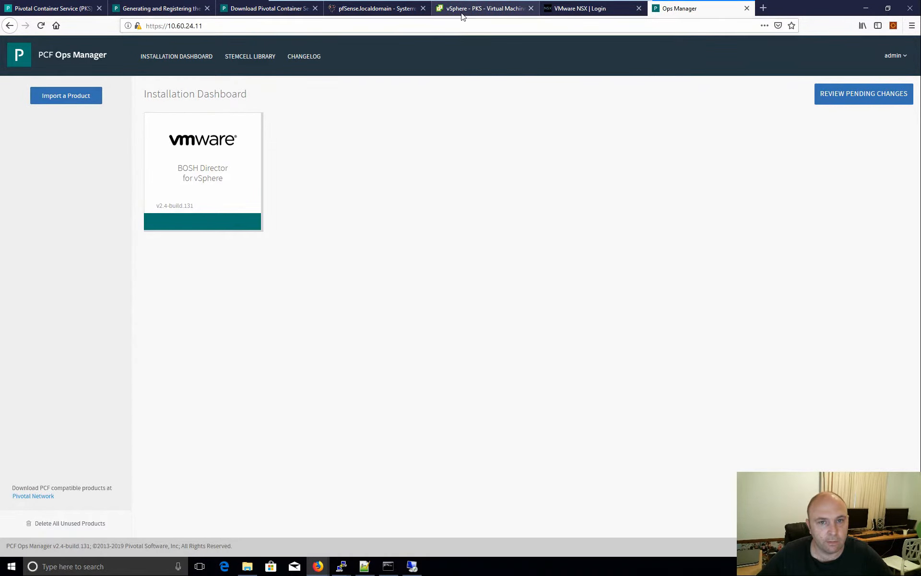
left_click(113, 310)
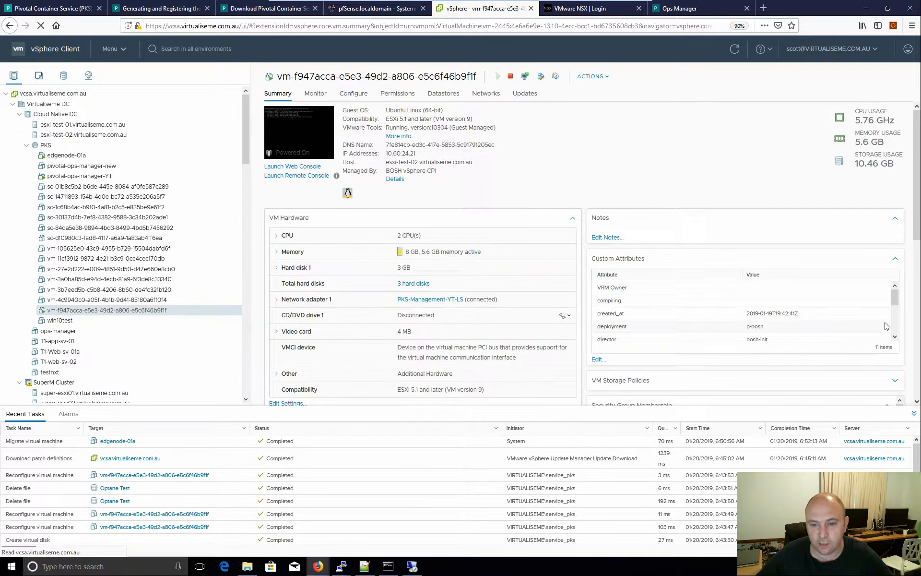
mouse_move(899, 299)
left_mouse_down()
mouse_move(899, 342)
mouse_move(895, 283)
left_mouse_up()
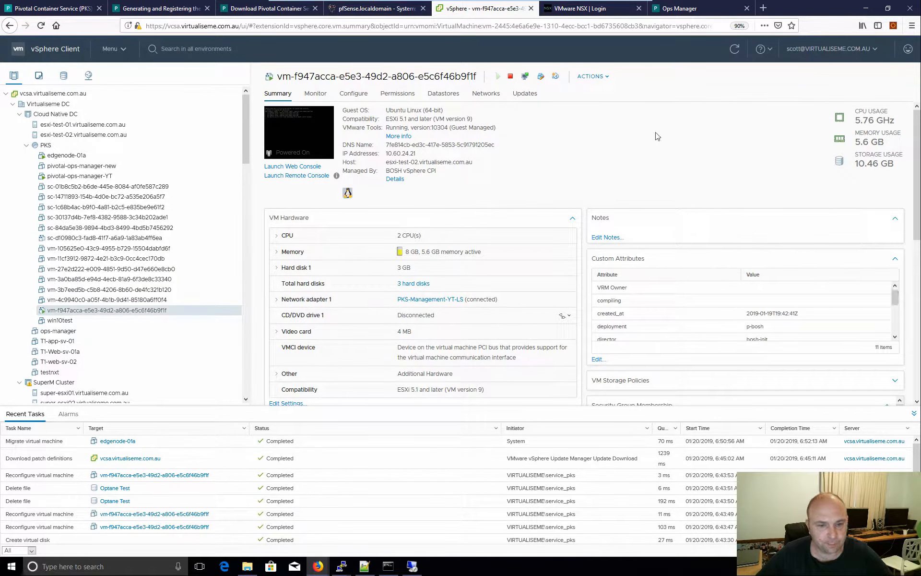
left_click(676, 9)
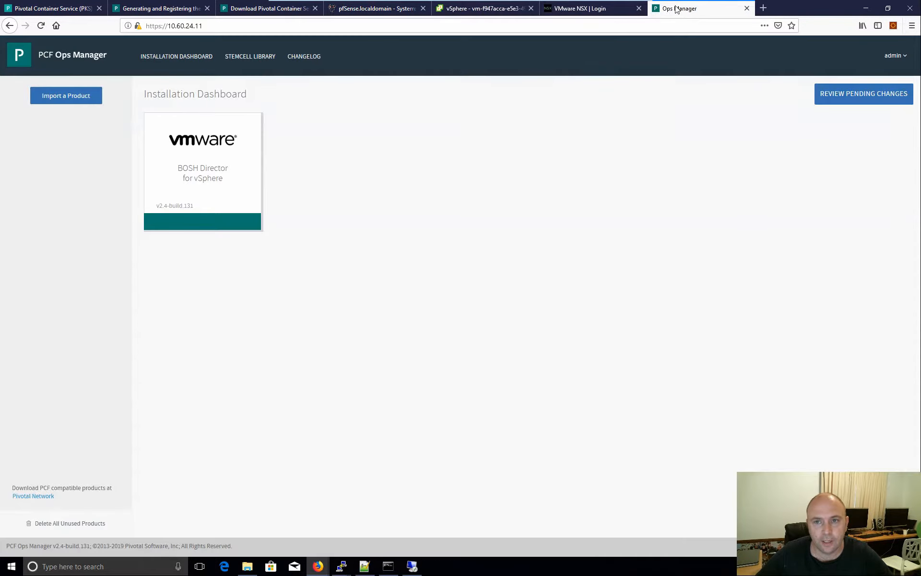
- Import pivotal-container-service-1.3.0-build.38.pivotal from the software (Y:) pivotal folder
left_click(57, 96)
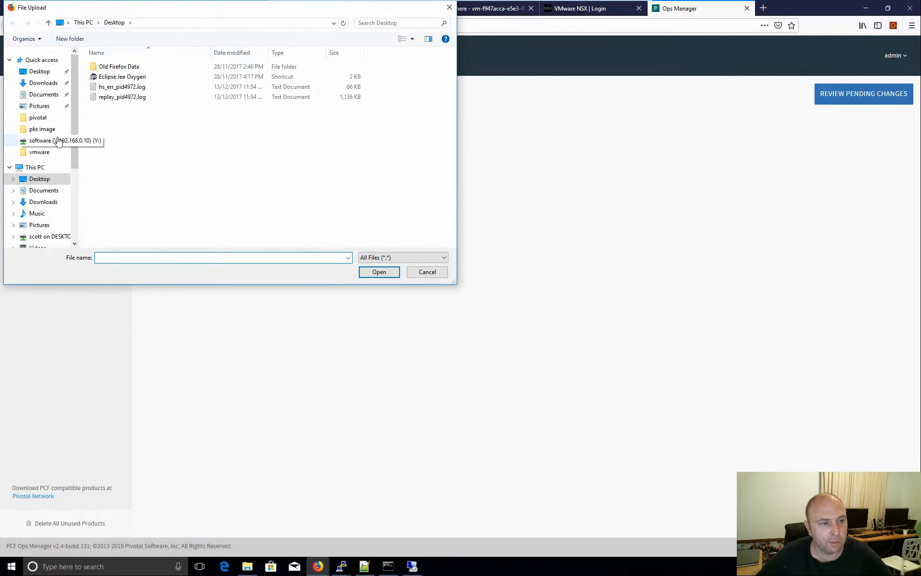
left_click(57, 142)
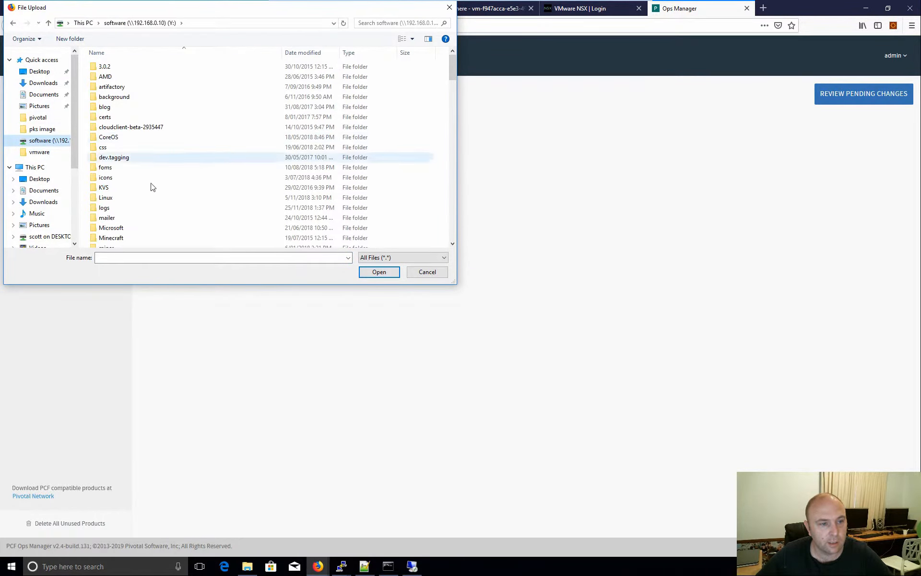
scroll(140, 208, "down", 2)
scroll(130, 226, "down", 1)
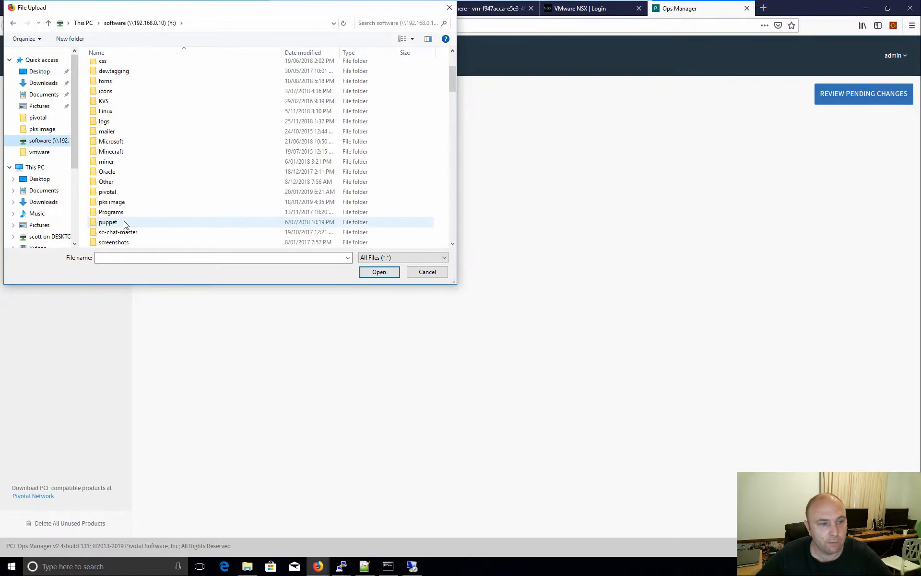
double_click(115, 192)
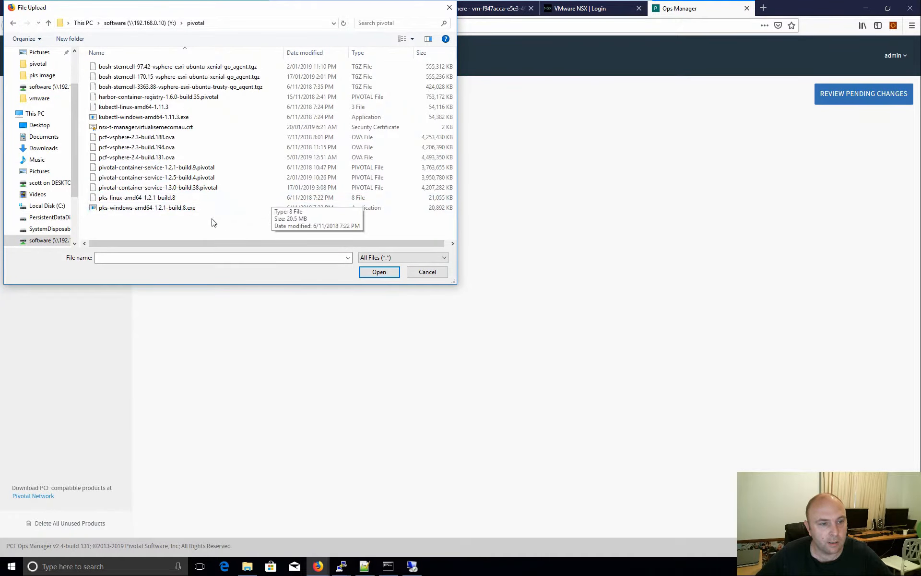
left_click(184, 189)
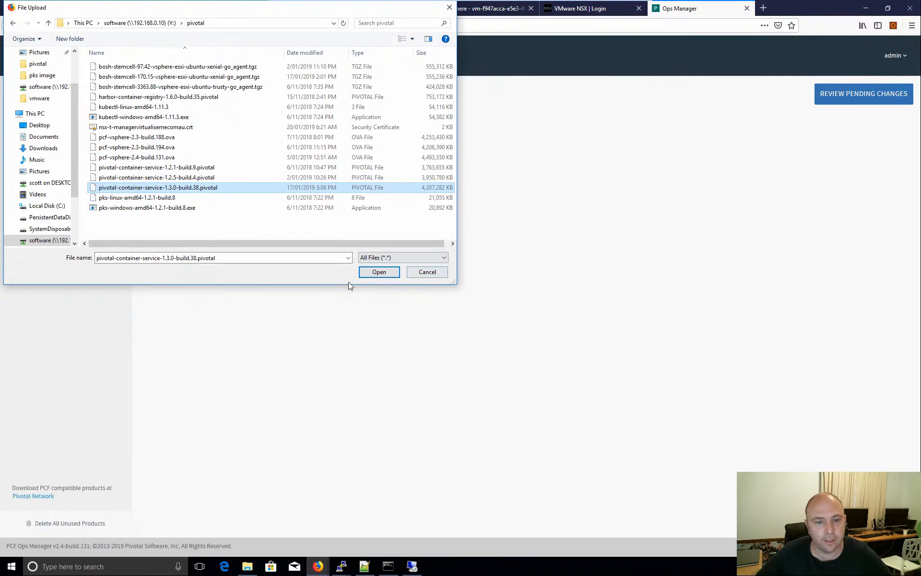
left_click(379, 269)
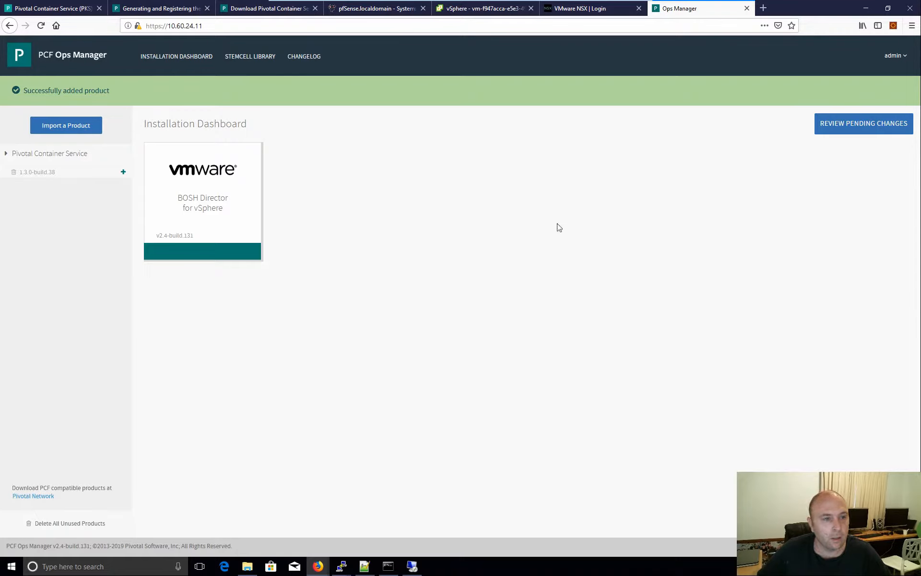
- Stage Pivotal Container Service and save PKS-Management as network and PKS-Services as service network
left_click(126, 173)
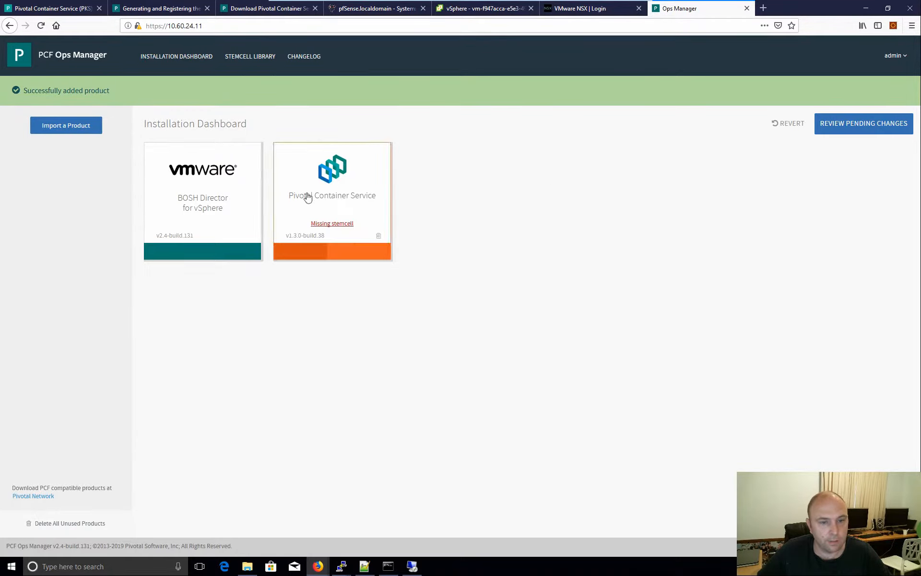
left_click(335, 190)
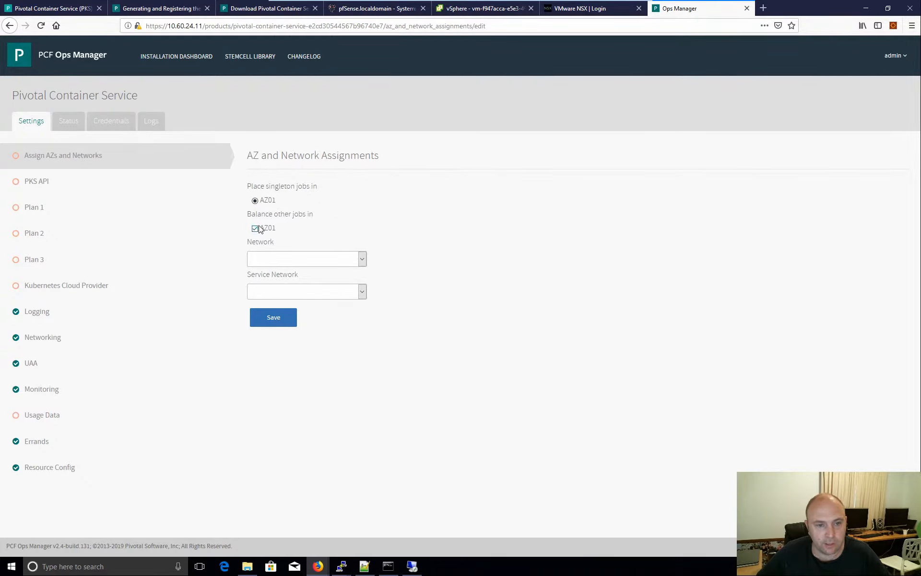
left_click(362, 260)
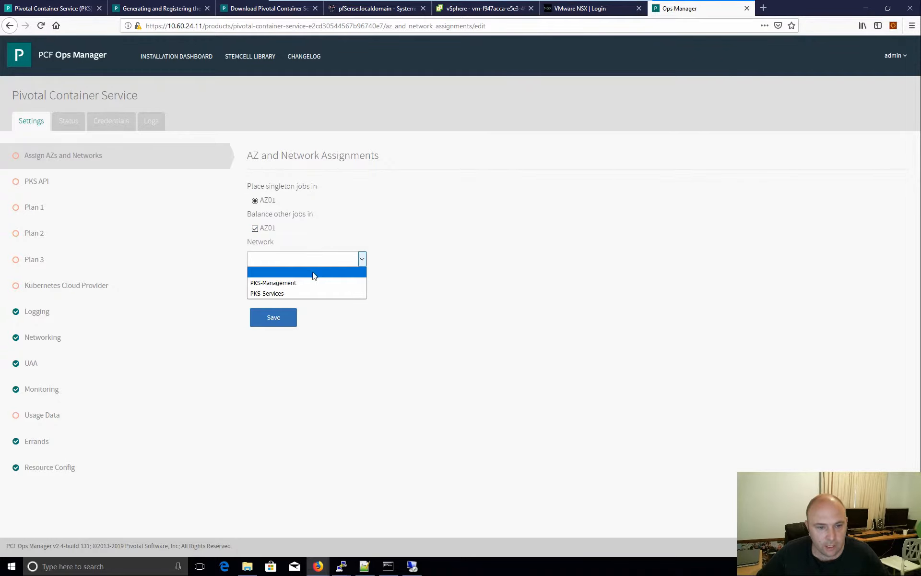
left_click(300, 283)
left_click(355, 297)
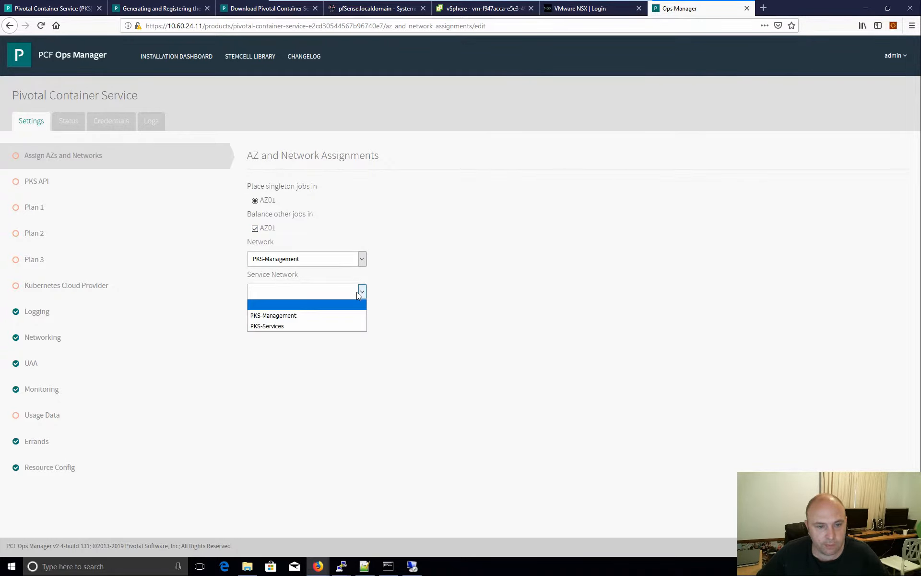
left_click(280, 326)
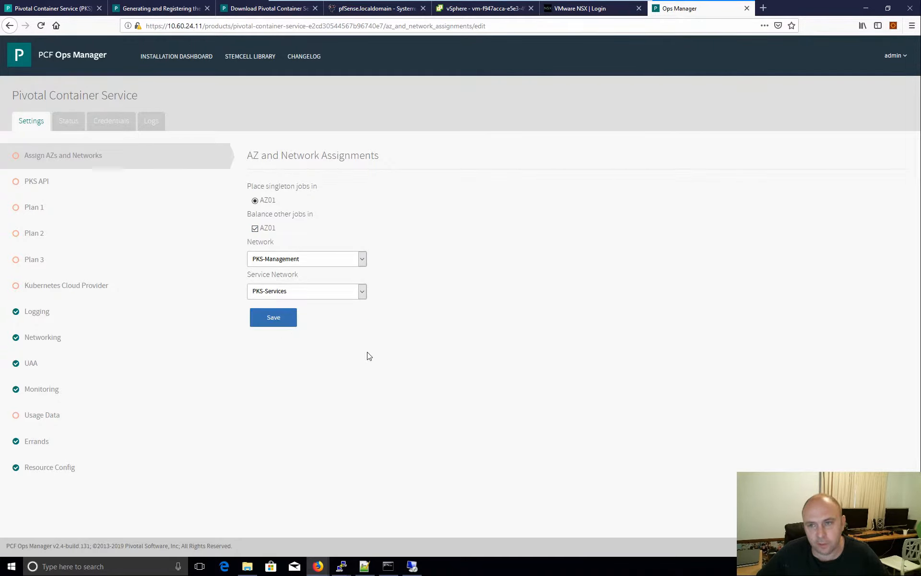
left_click(270, 323)
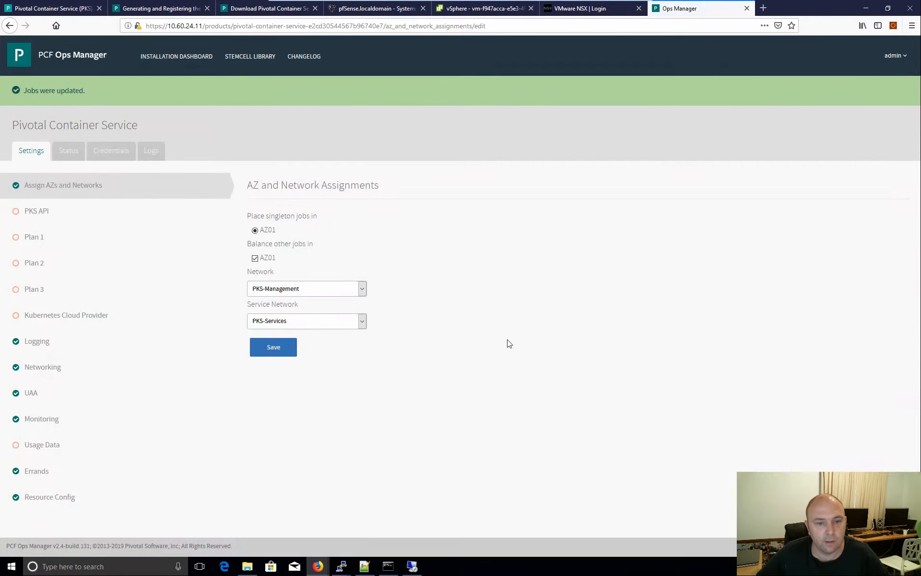
left_click(51, 217)
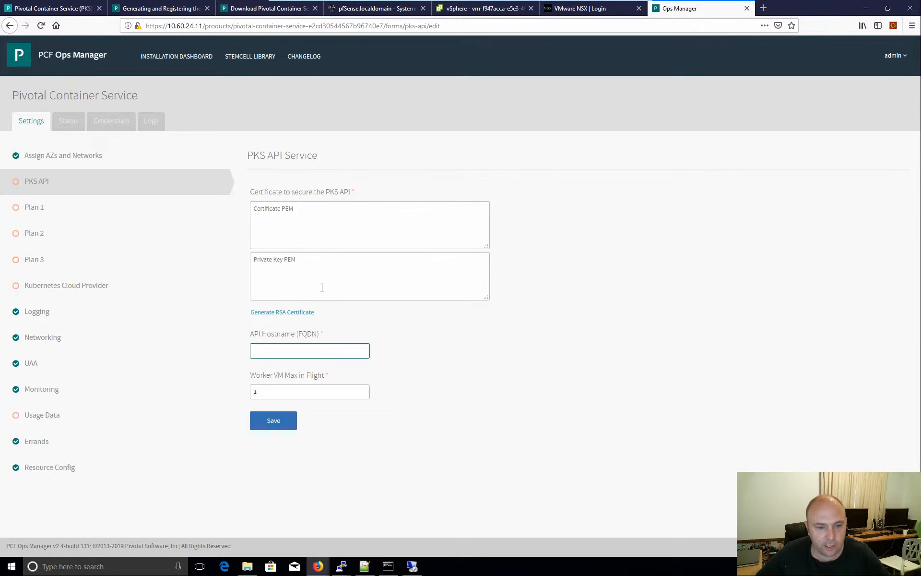
- Set the PKS API hostname to api.pksdemo.virtualiseme.com.au
mouse_move(290, 363)
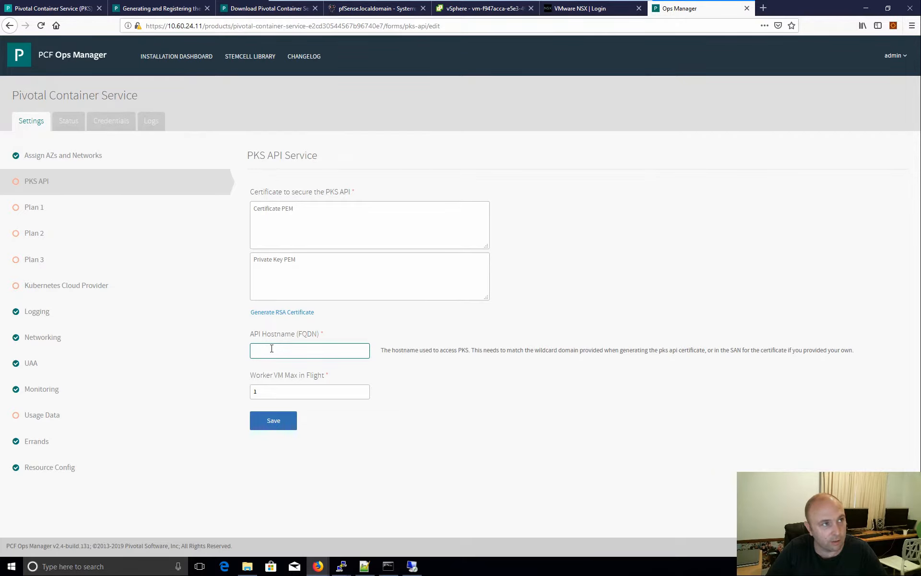
type("pi.pksdemo.virtualise")
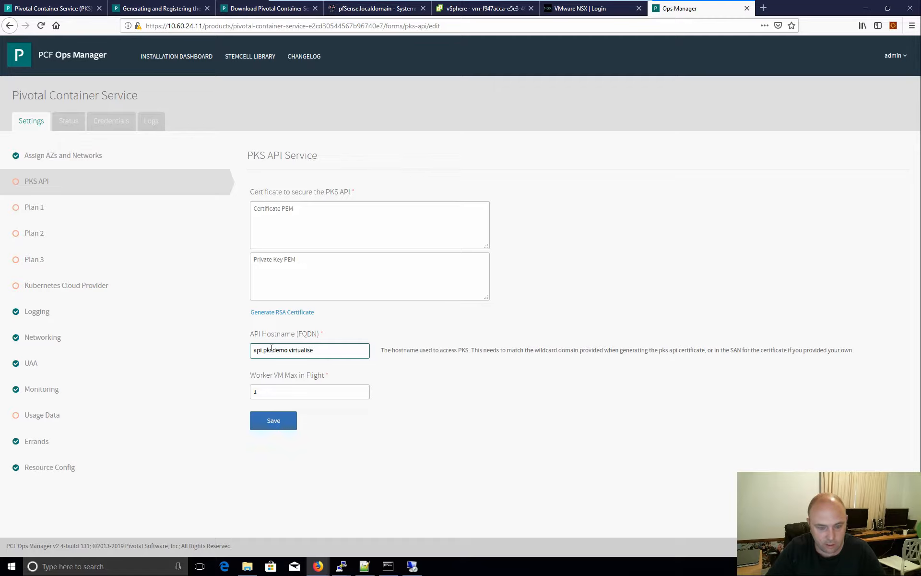
type("m.au")
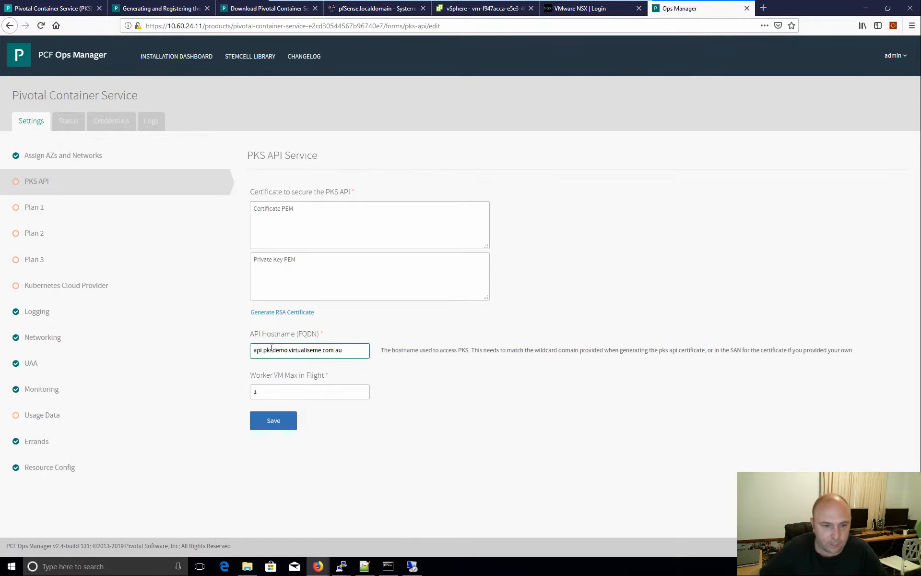
- Generate an RSA certificate and key for *.pksdemo.virtualiseme.com.au and copy the certificate text
left_click(276, 313)
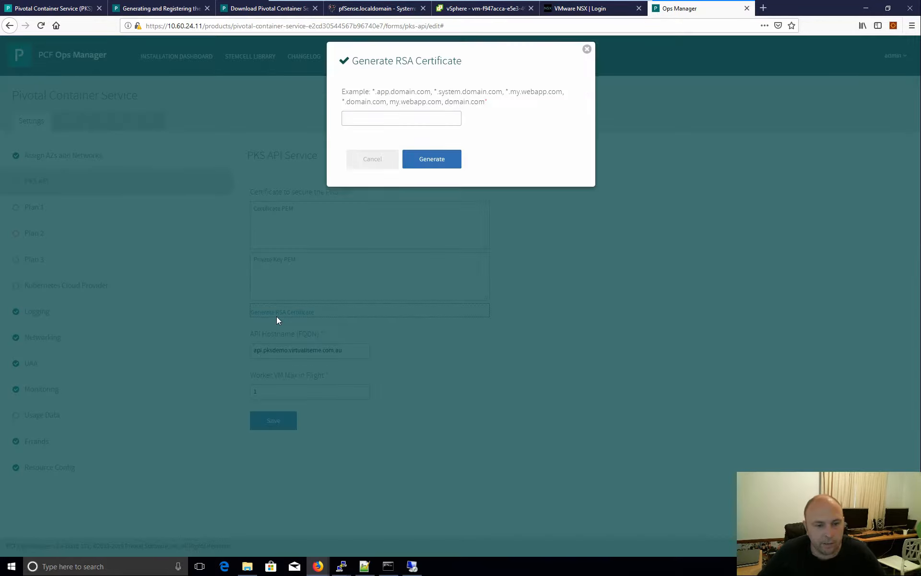
left_click(412, 164)
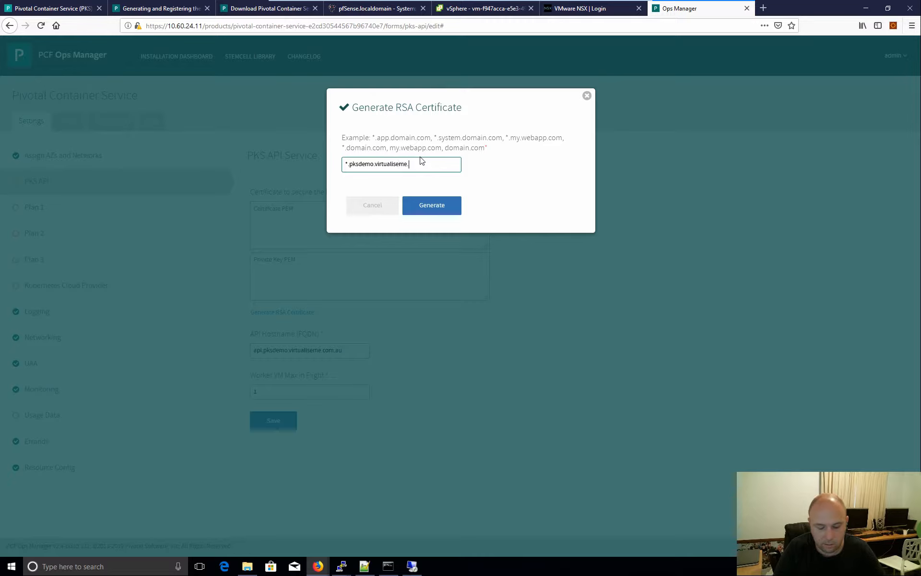
type(".au")
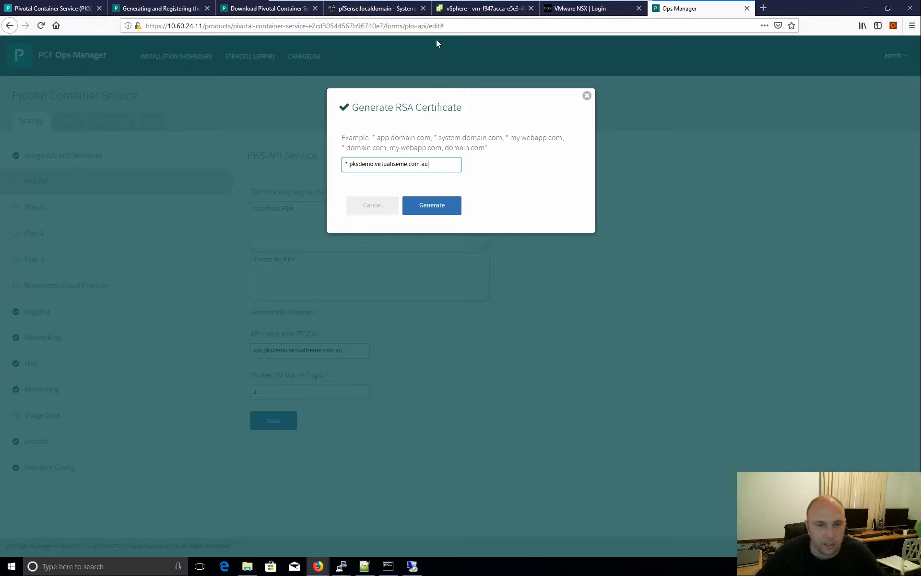
left_click(437, 207)
left_click(374, 231)
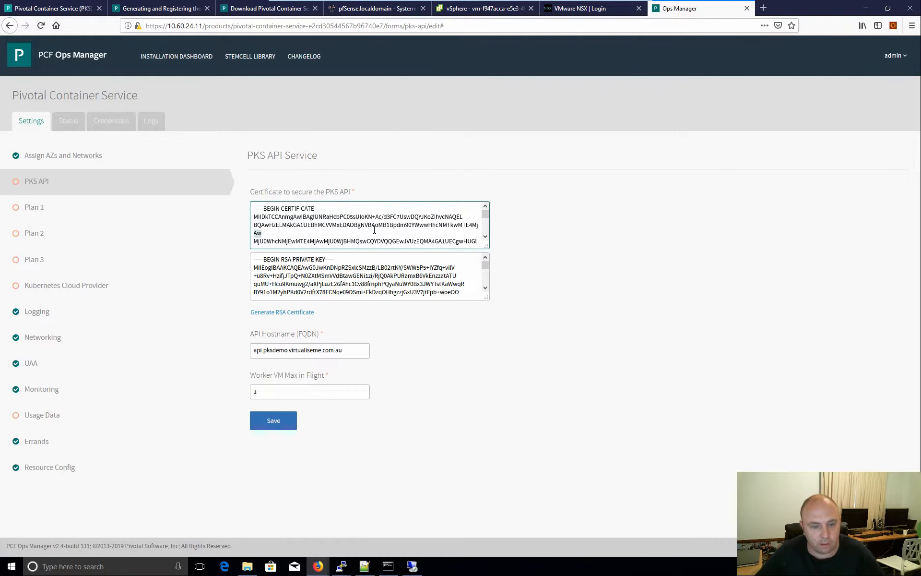
key("ctrl+a")
key("ctrl+c")
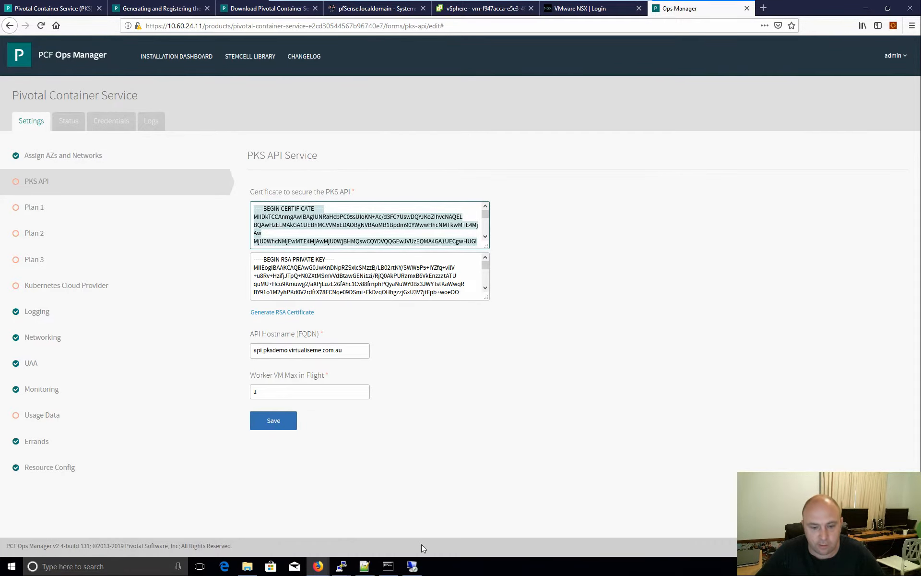
left_click(366, 568)
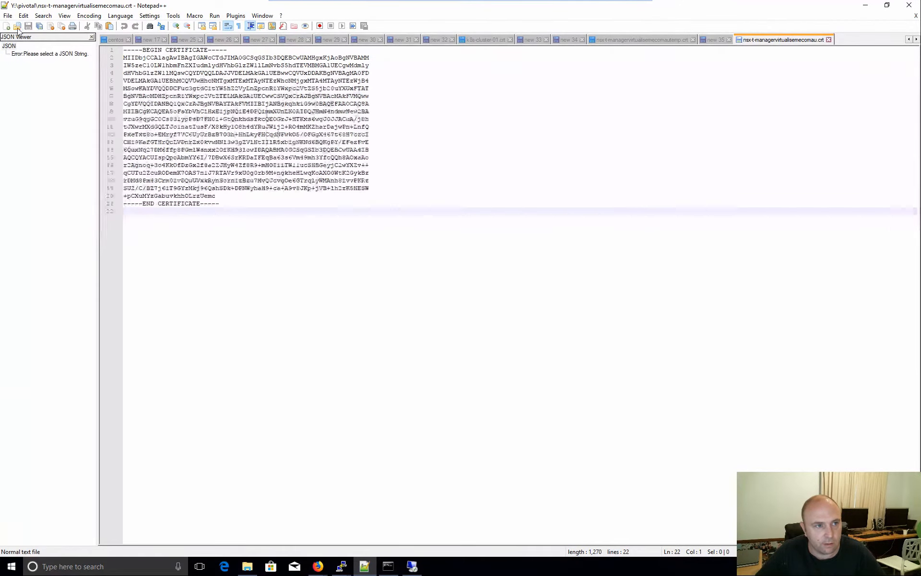
- Paste the PKS API certificate into a new Notepad++ document, then add the RSA private key below it
key("ctrl+n")
key("ctrl+v")
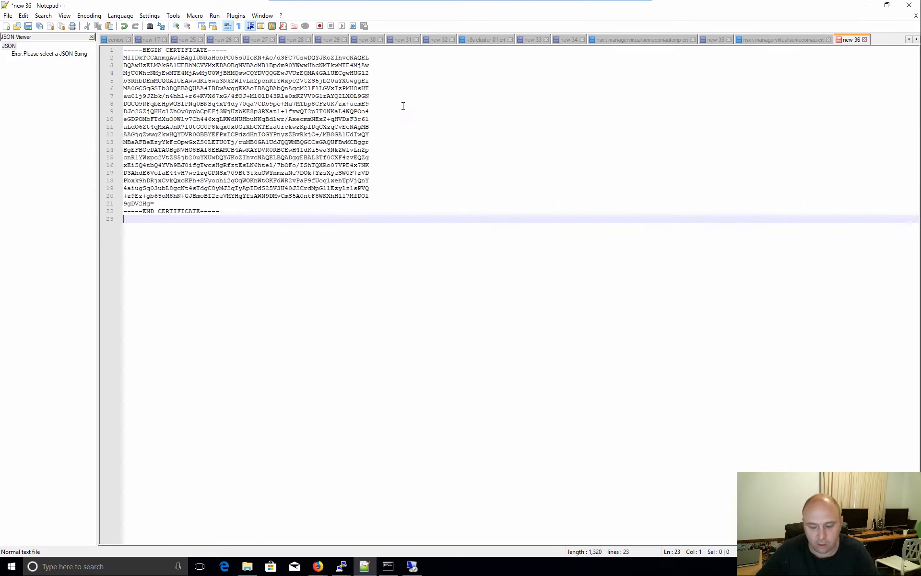
key("Return")
key("Return")
key("Return")
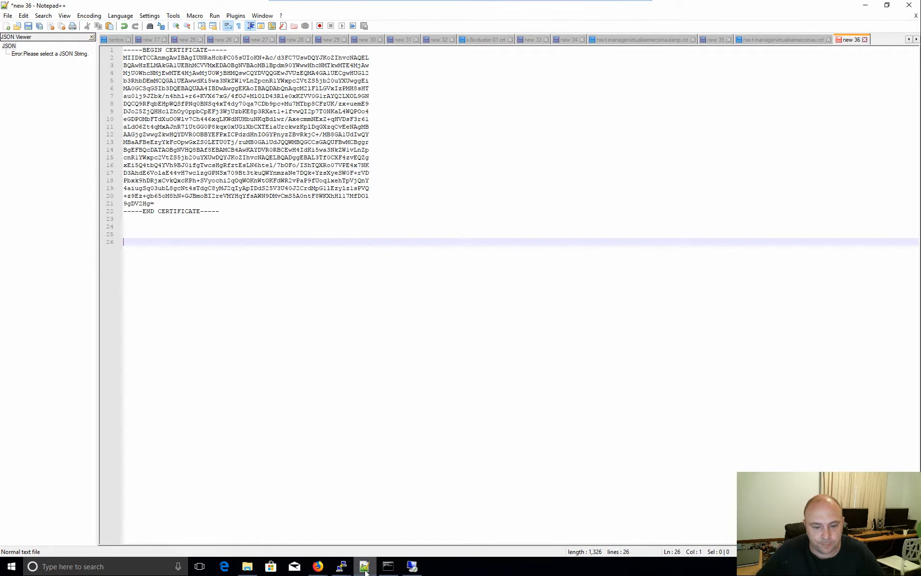
left_click(318, 567)
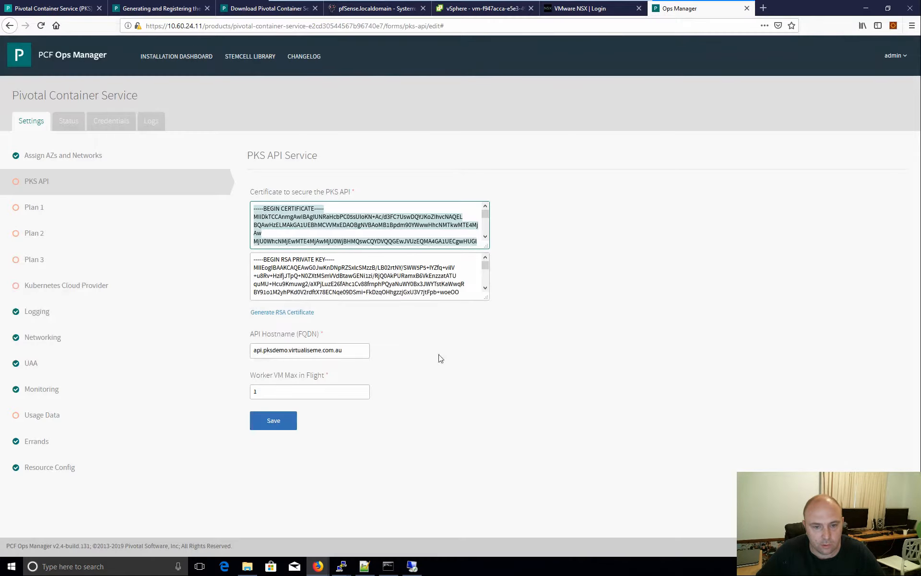
left_click(225, 523)
triple_click(406, 285)
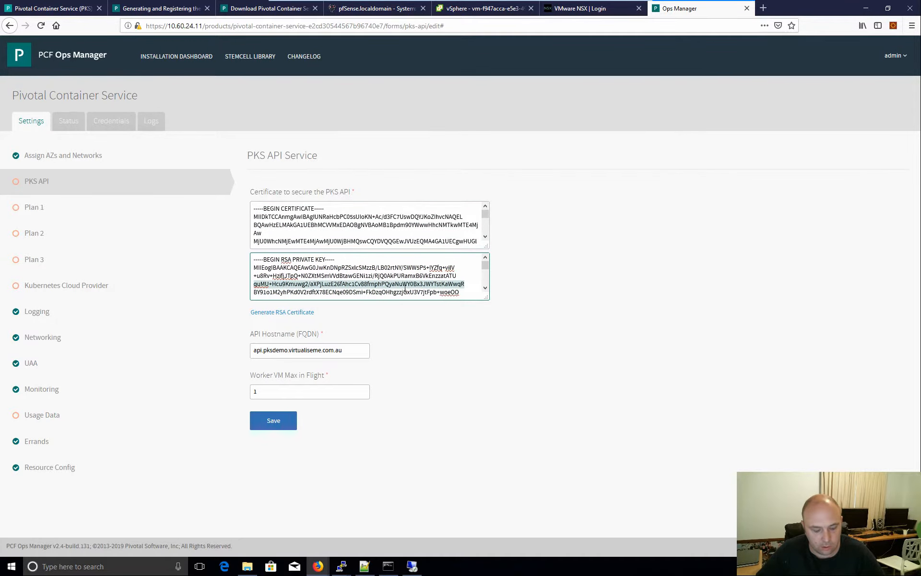
key("ctrl+a")
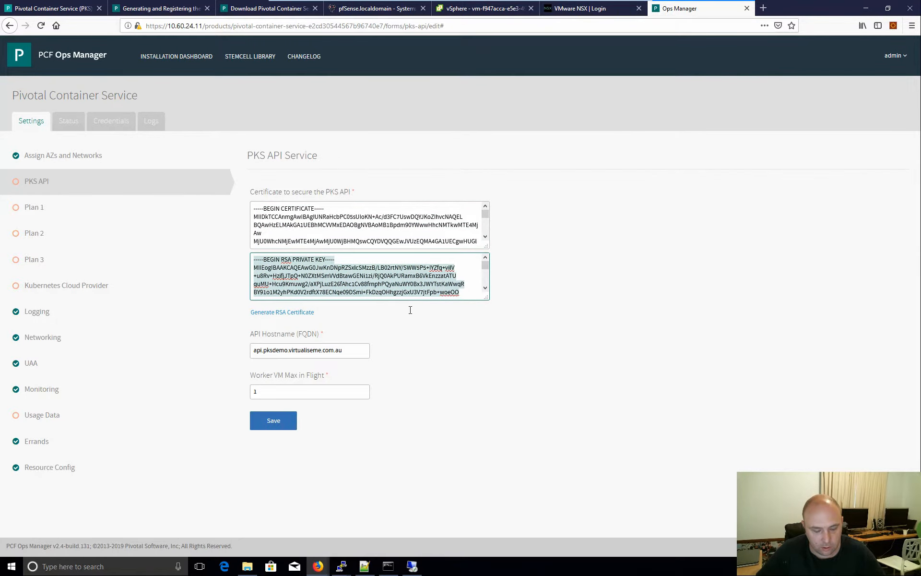
left_click(364, 567)
key("ctrl+v")
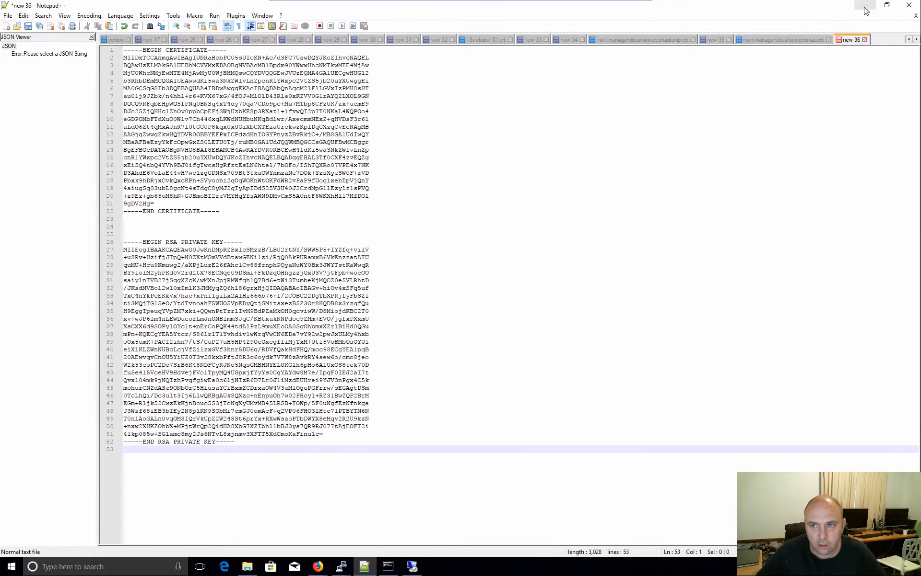
key("alt+Tab")
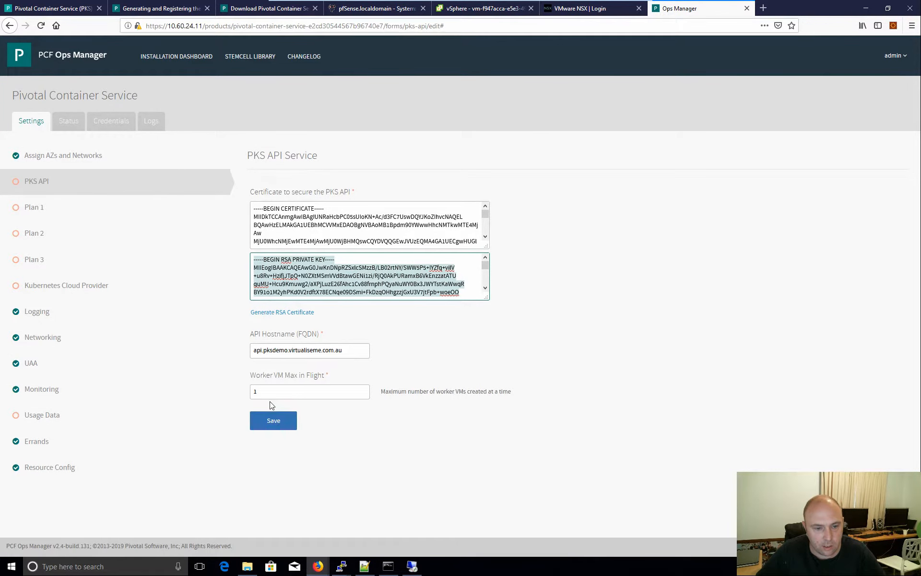
- Save the PKS API settings and bring up Plan 1, an active plan named small
left_click(360, 389)
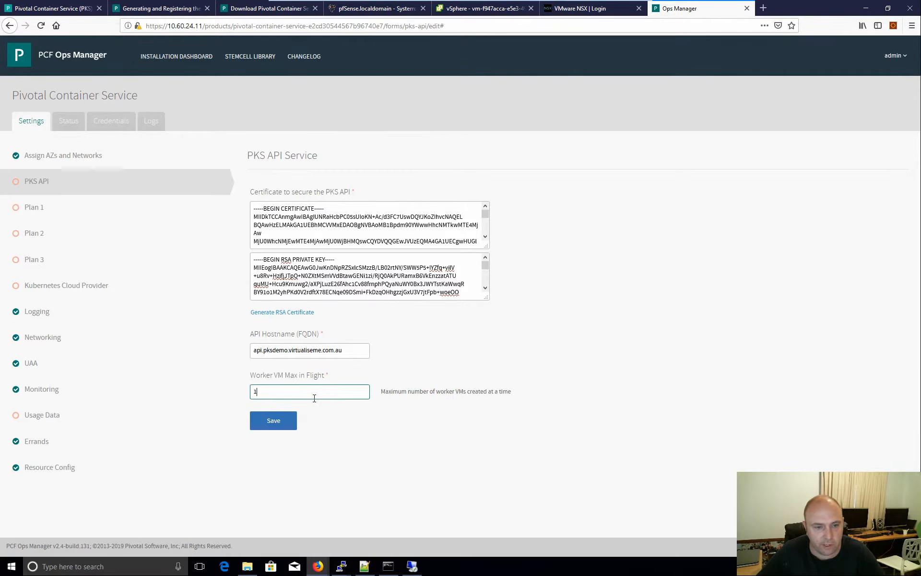
left_click(267, 421)
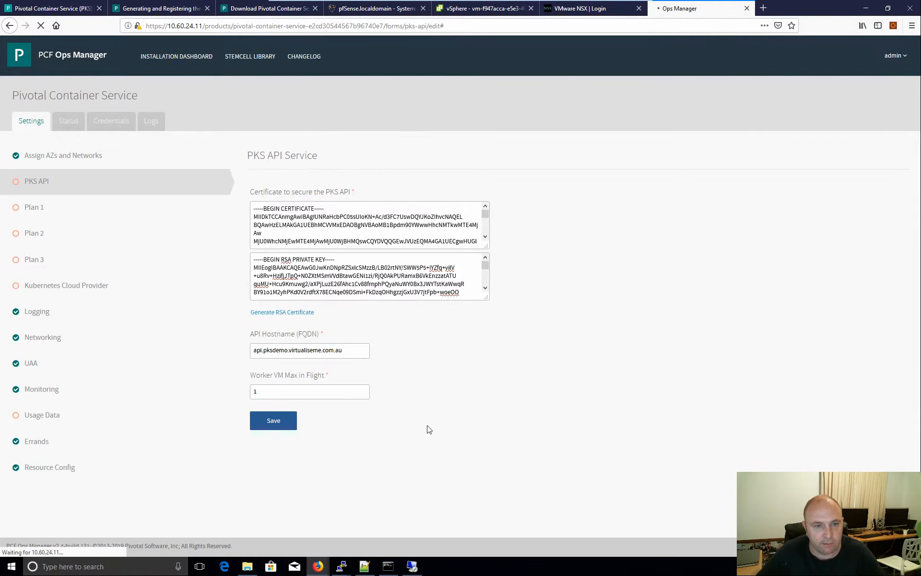
left_click(76, 240)
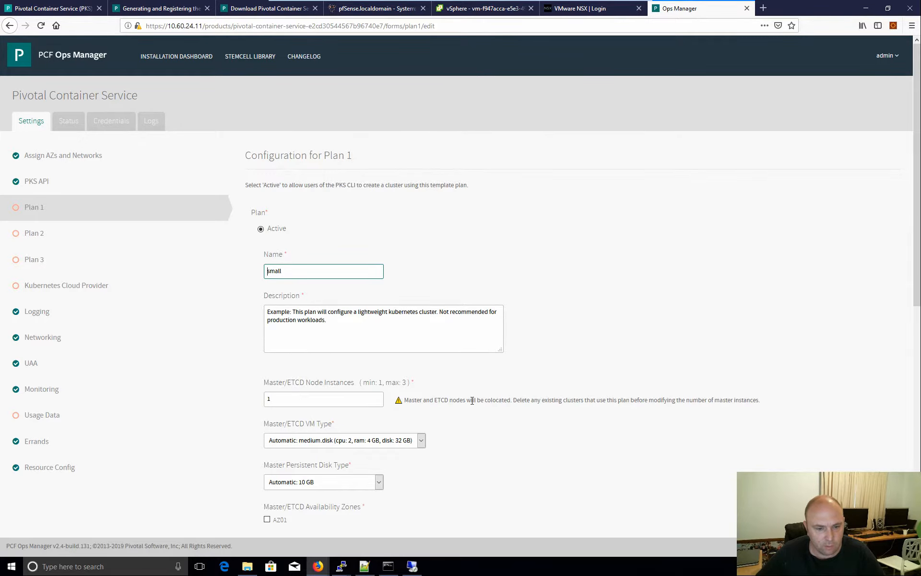
- Set Plan 1's master/ETCD VM type to small.disk and place the masters in AZ01
scroll(472, 400, "down", 2)
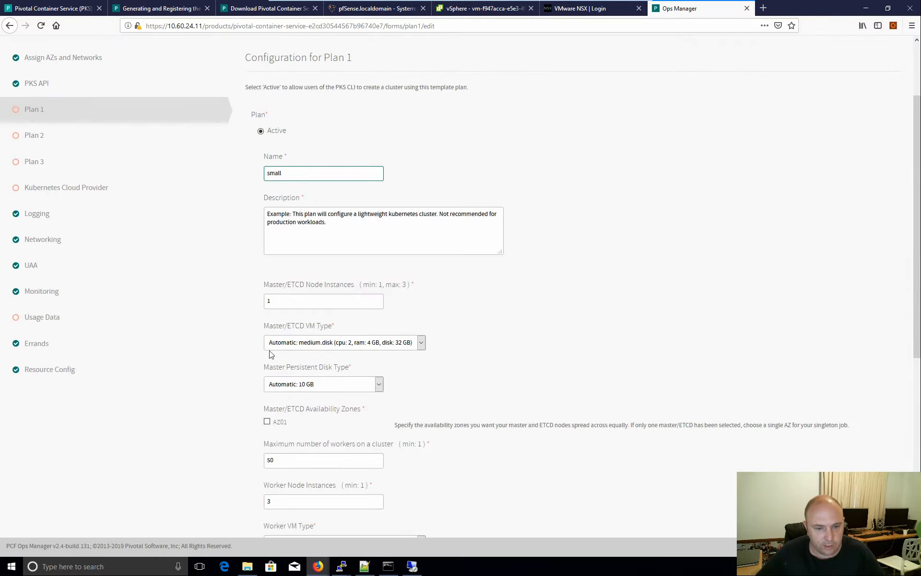
left_click(422, 351)
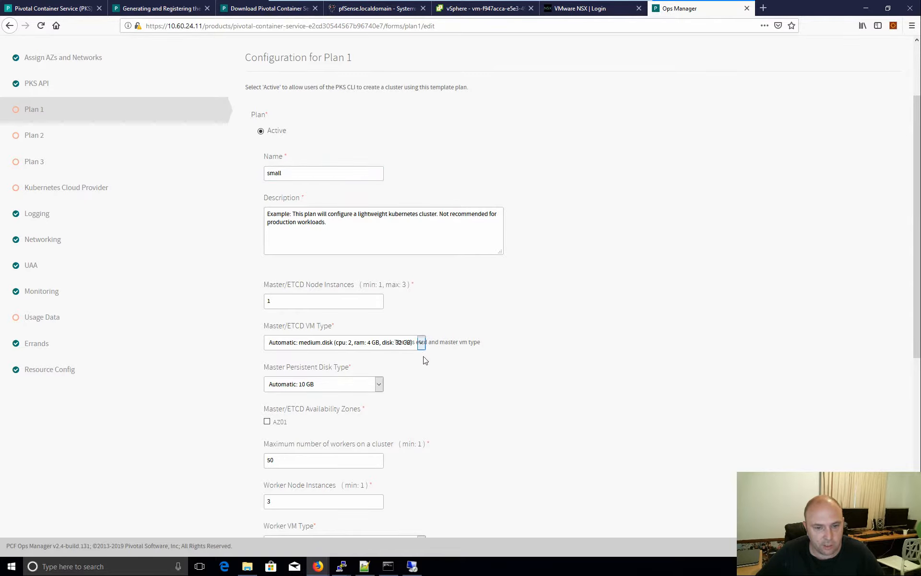
left_click(356, 343)
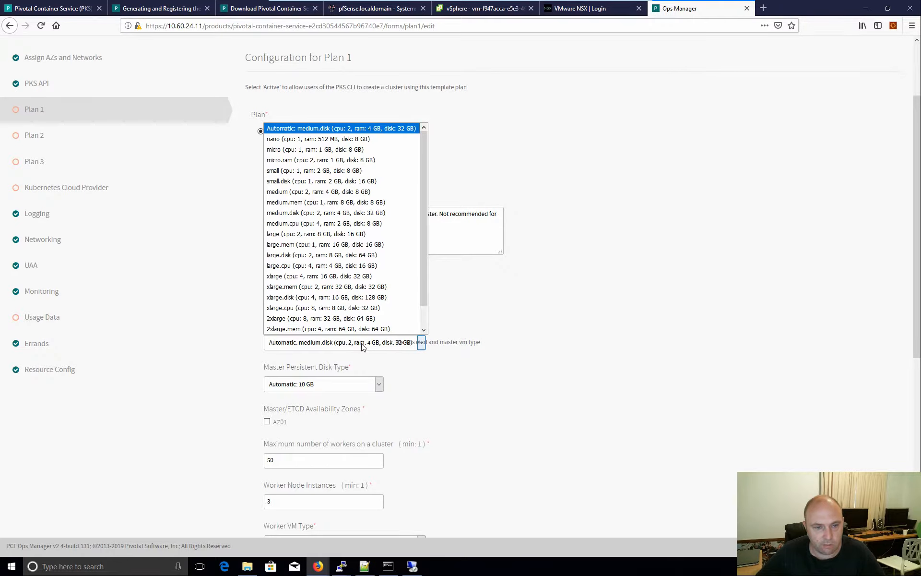
left_click(363, 182)
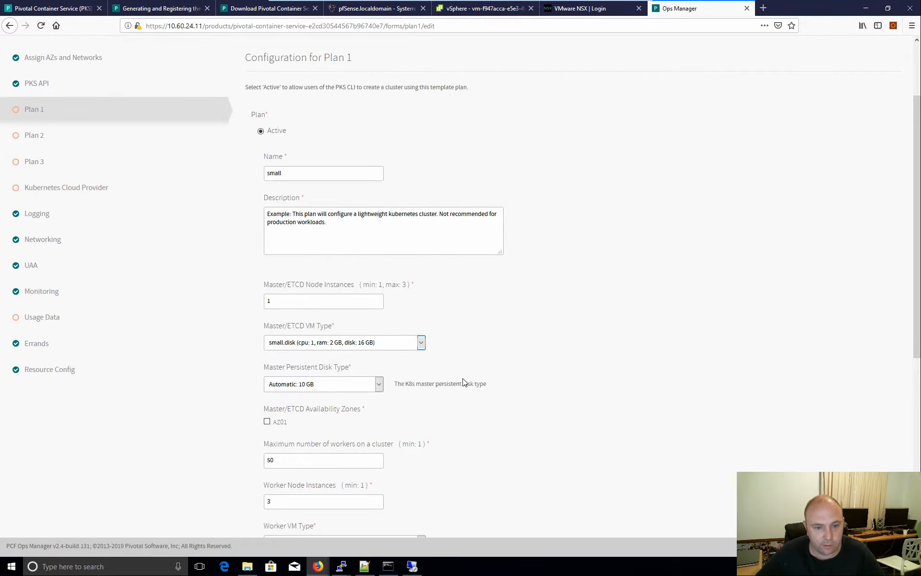
scroll(442, 418, "down", 3)
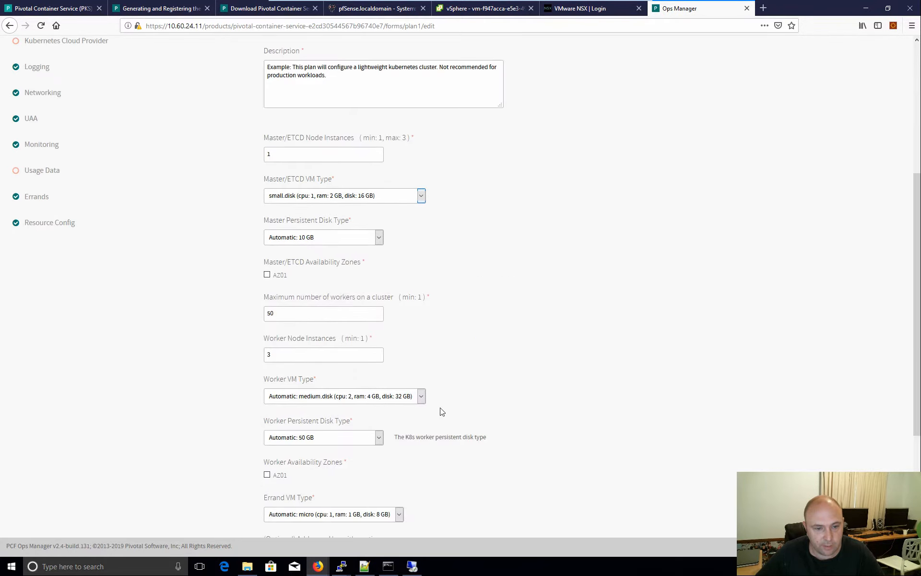
left_click(268, 275)
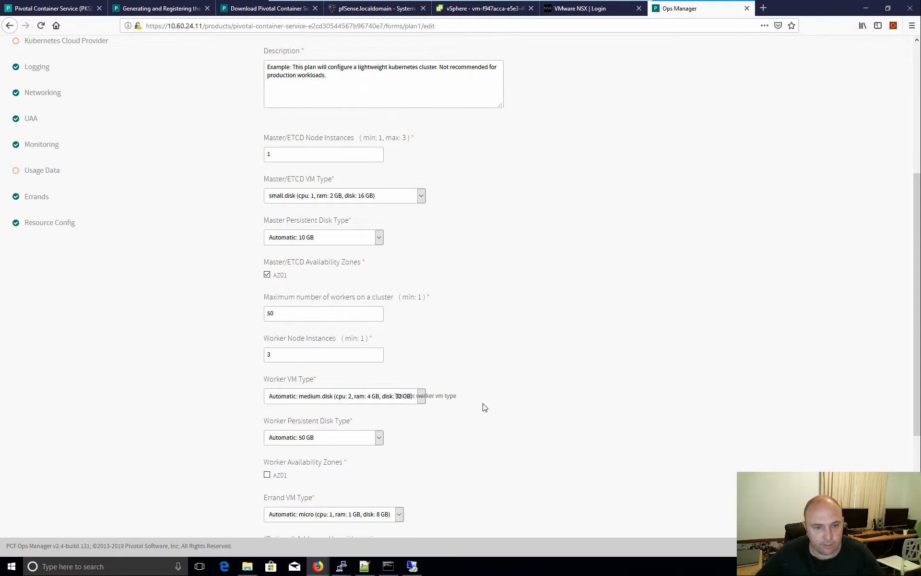
- Set the worker VM type to small.disk in zone AZ01, then save Plan 1
scroll(551, 412, "down", 2)
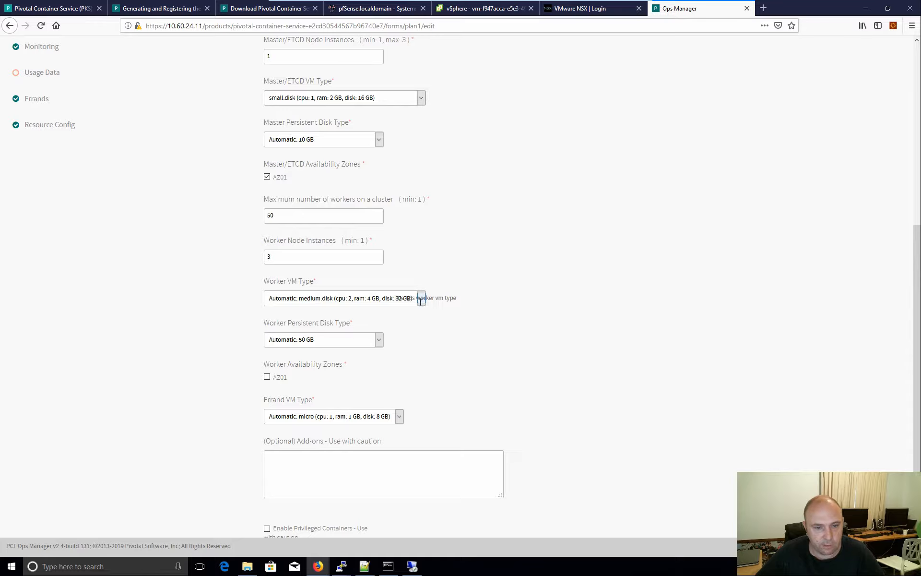
left_click(367, 298)
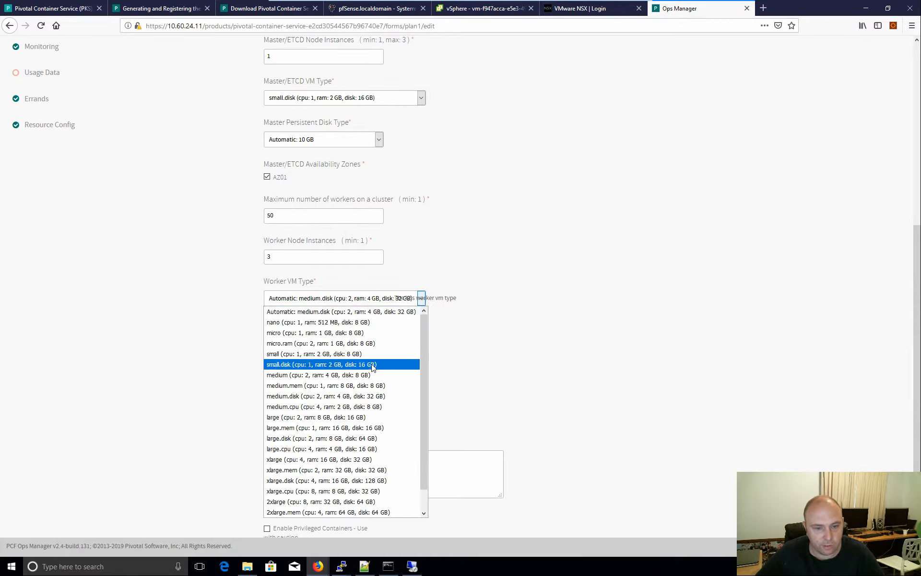
left_click(346, 365)
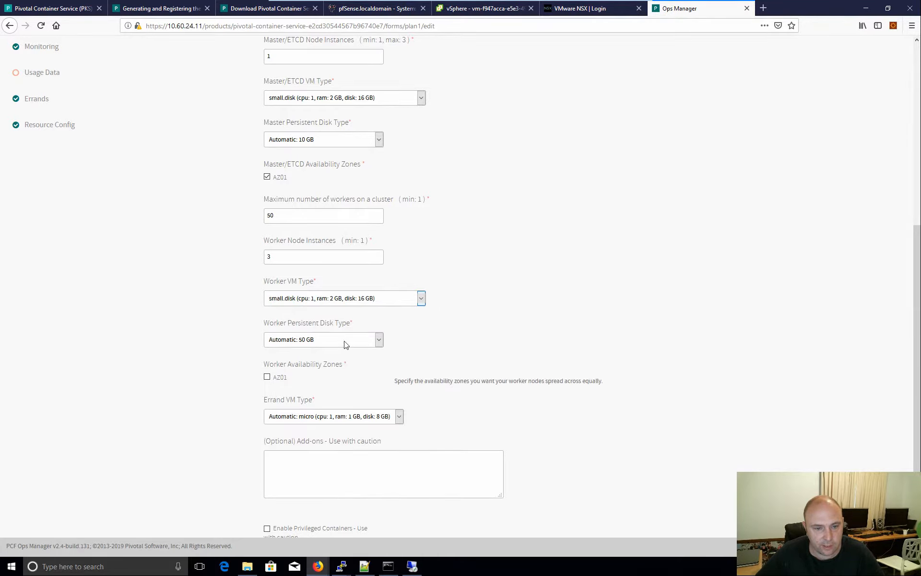
left_click(267, 377)
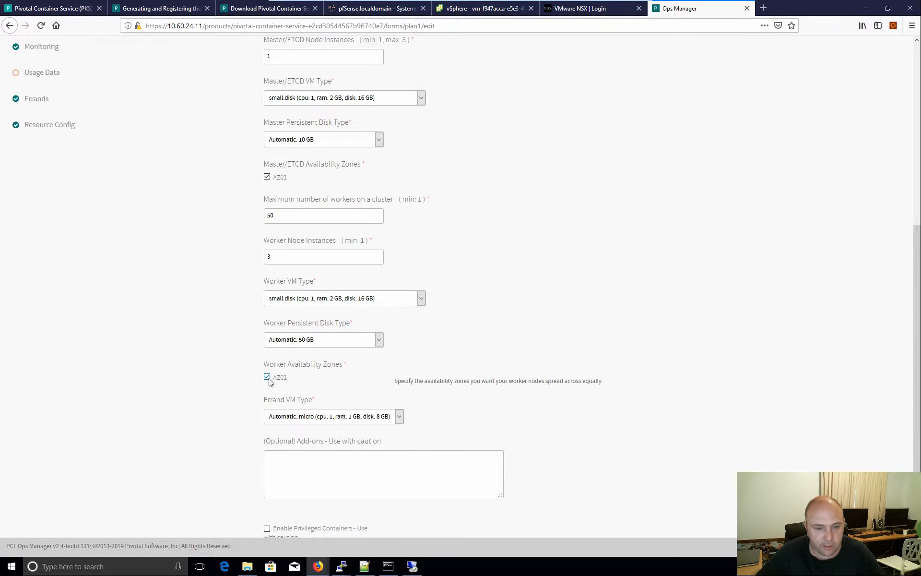
scroll(608, 347, "down", 4)
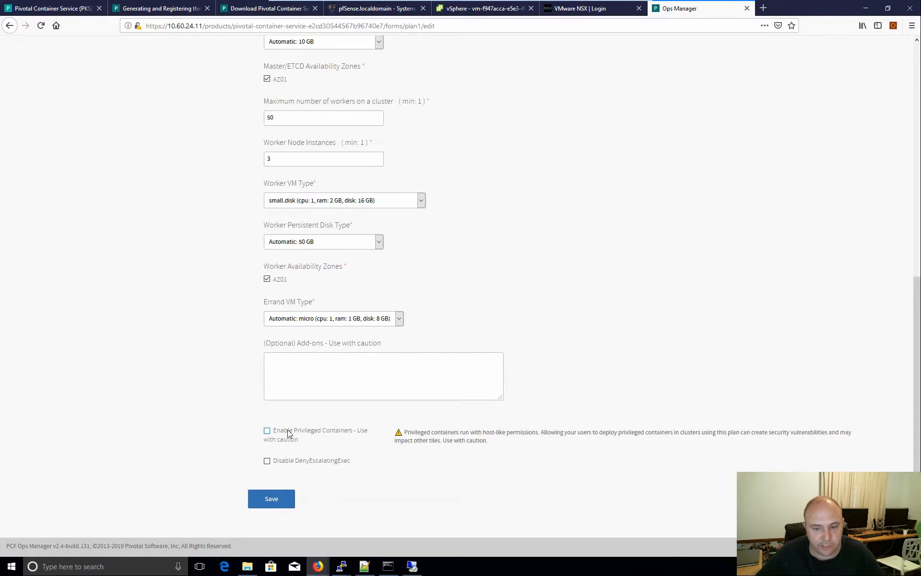
left_click(268, 499)
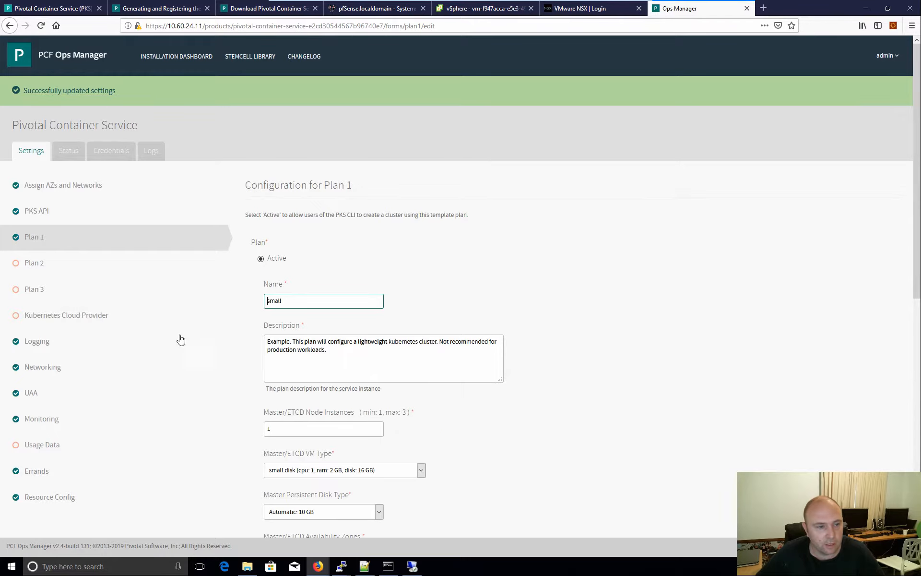
- Mark Plan 2 as Inactive and save it
left_click(53, 265)
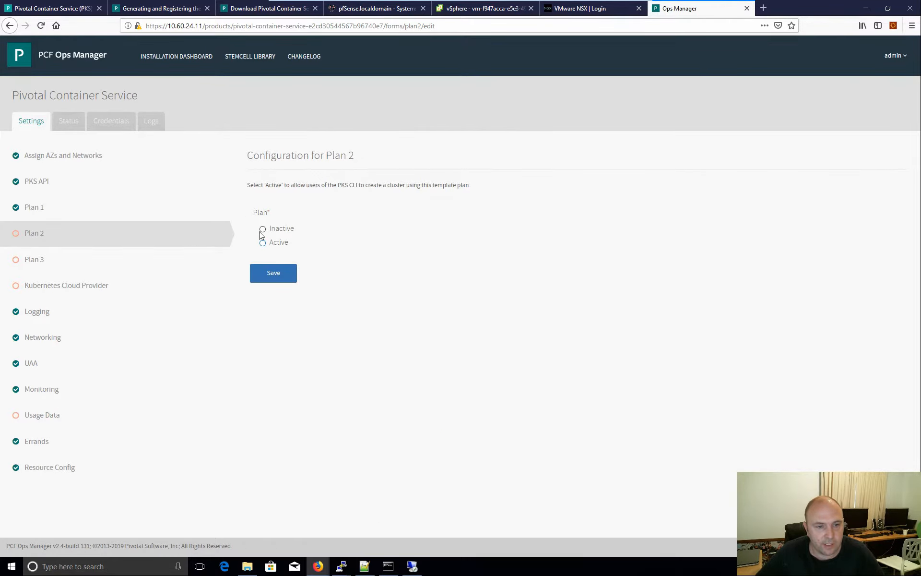
left_click(263, 229)
left_click(274, 277)
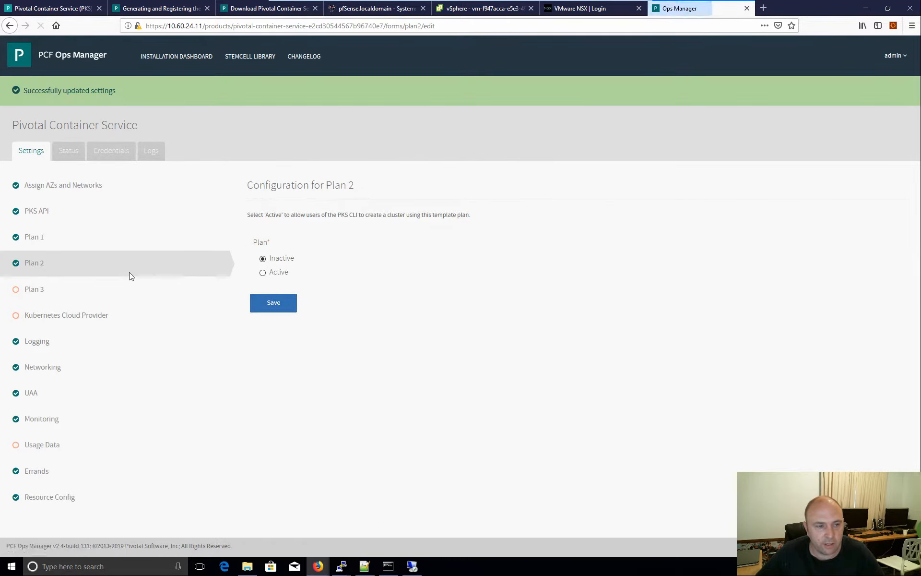
- Save Plan 3 as Inactive and bring up the Kubernetes Cloud Provider page
left_click(39, 288)
left_click(261, 243)
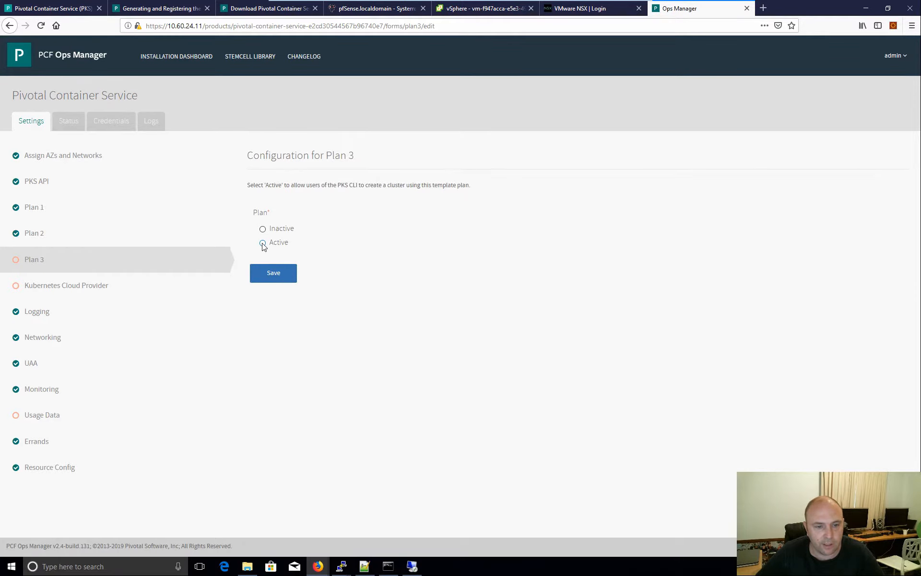
left_click(262, 230)
left_click(277, 276)
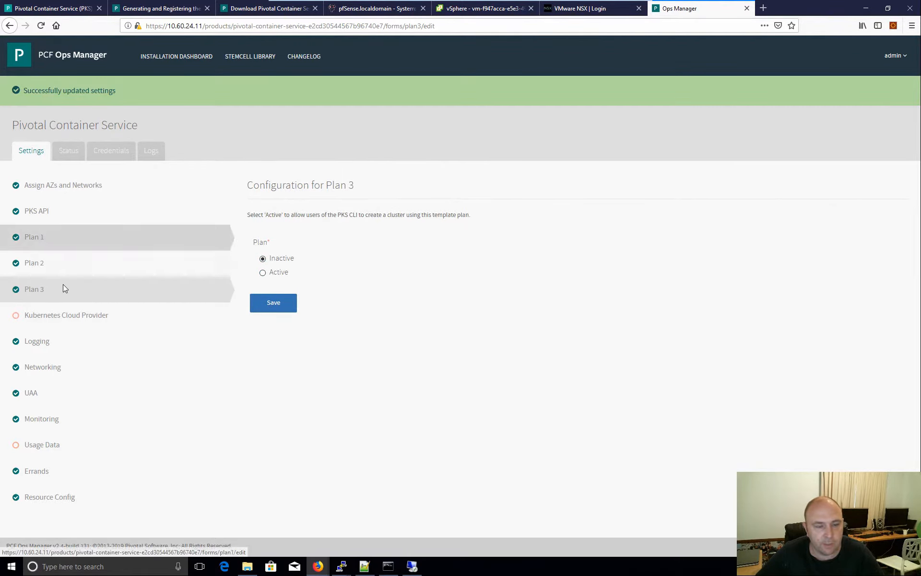
left_click(56, 323)
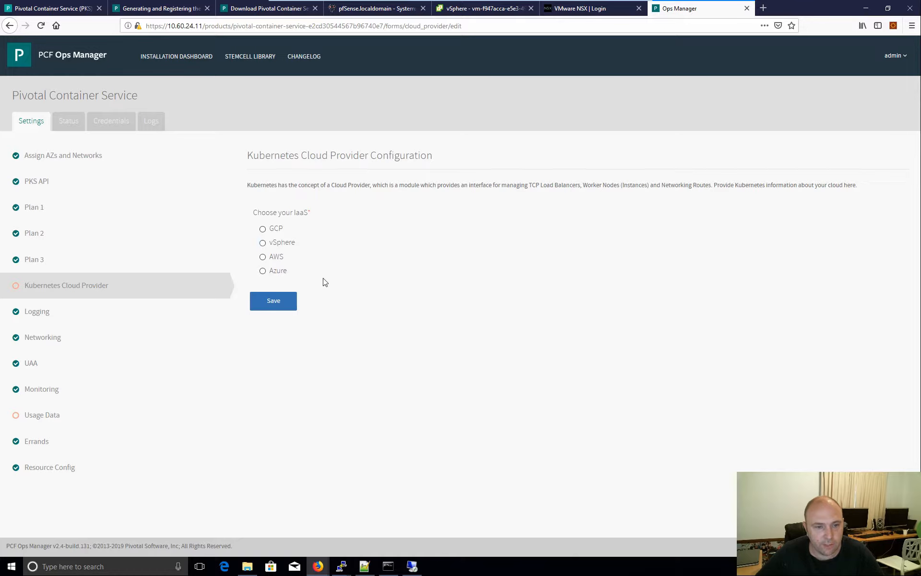
- Choose vSphere, then enter the vCenter service account username, password and host vcsa.virtualiseme.com.au
left_click(263, 243)
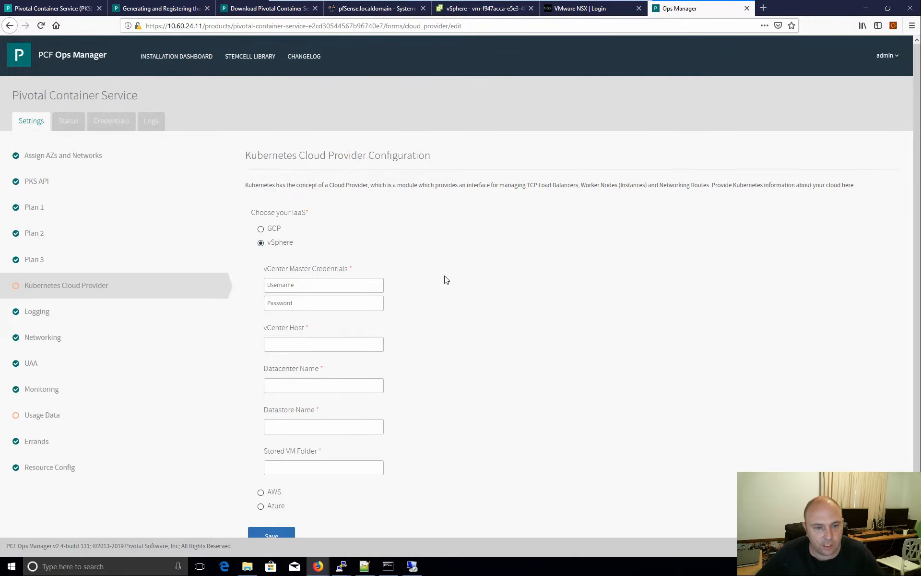
scroll(308, 244, "down", 2)
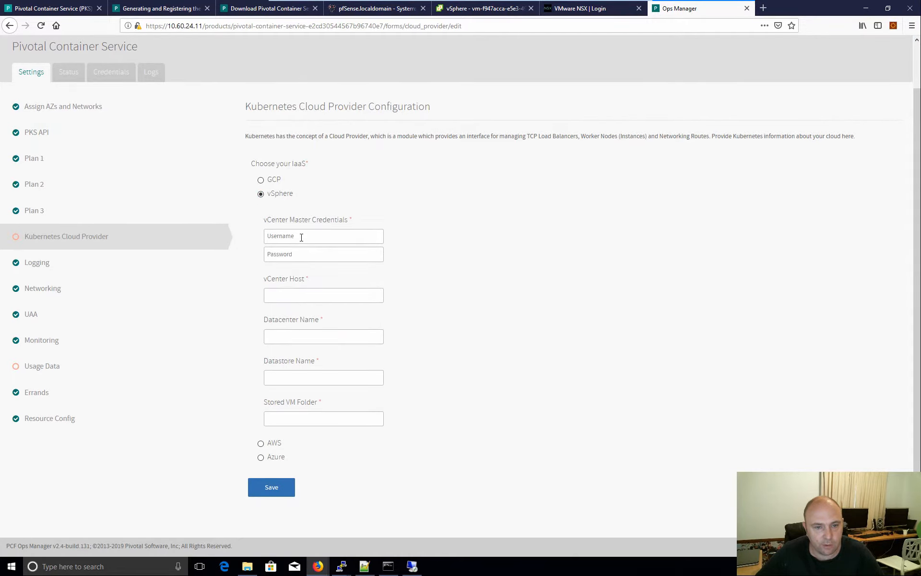
left_click(301, 237)
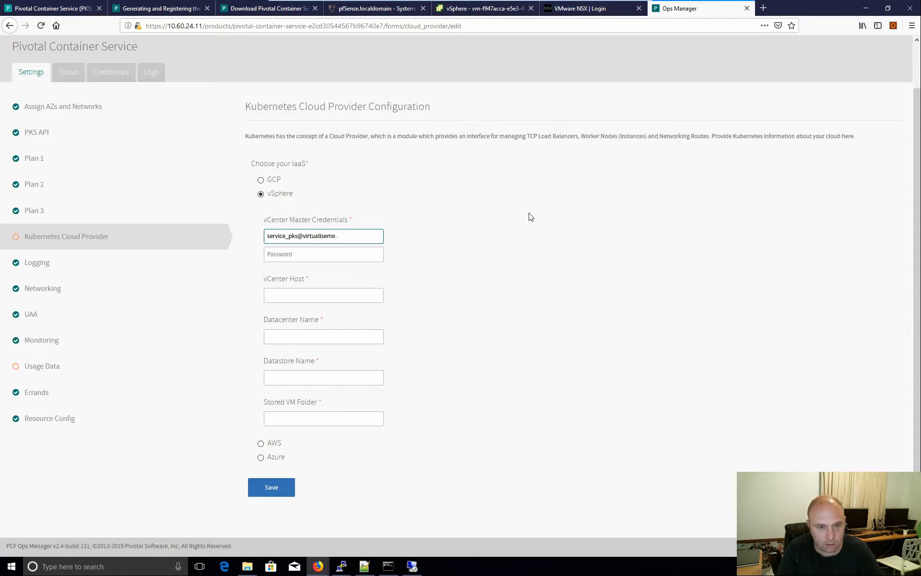
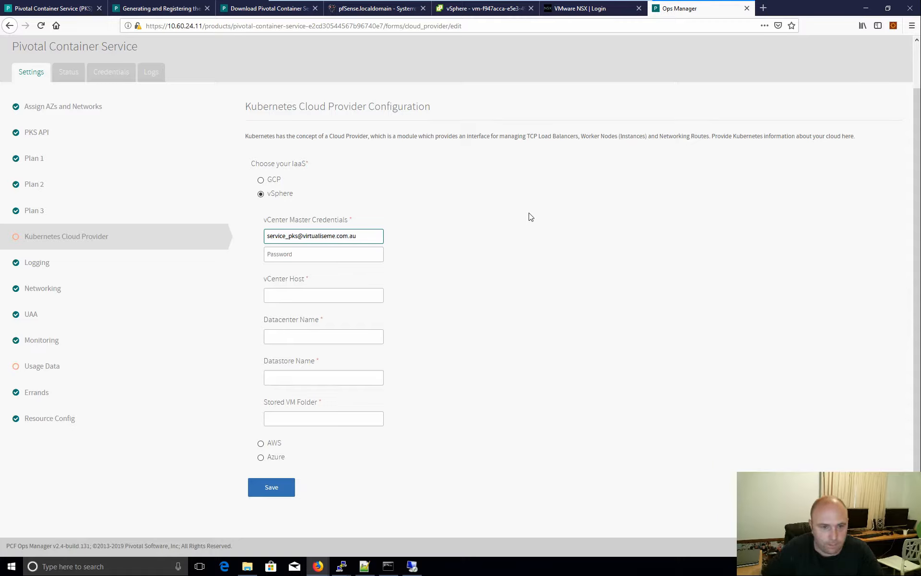
left_click(329, 260)
type("P")
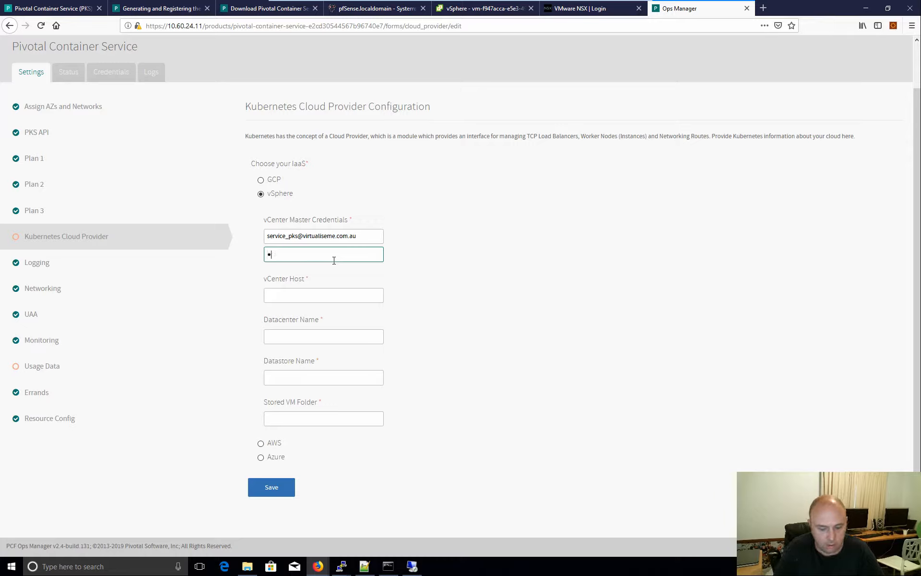
type("••")
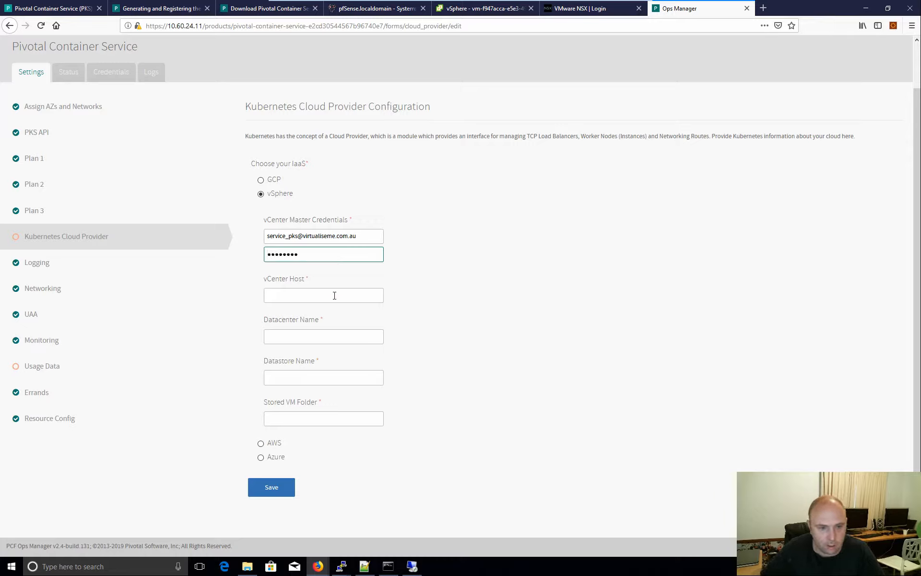
left_click(328, 295)
type("vcsa.virtualiseme.co")
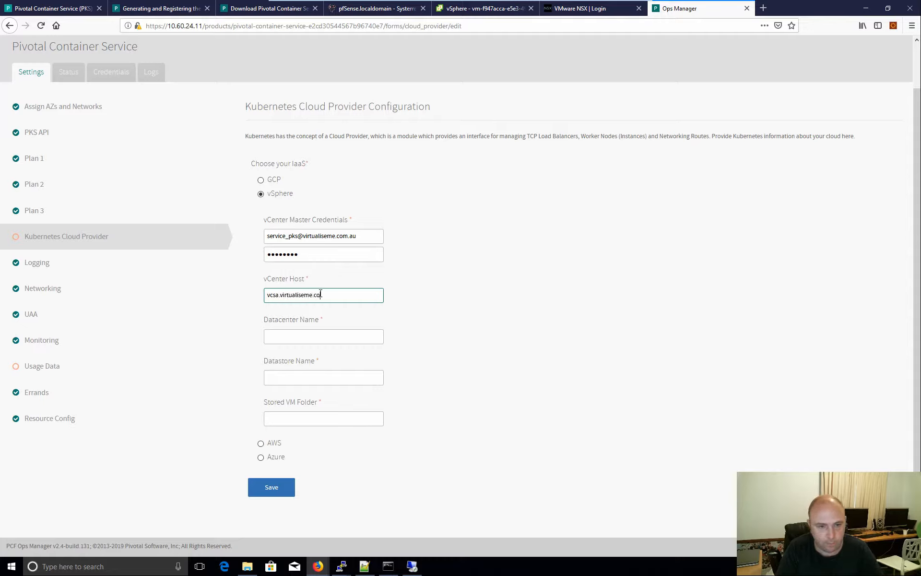
type("m.au")
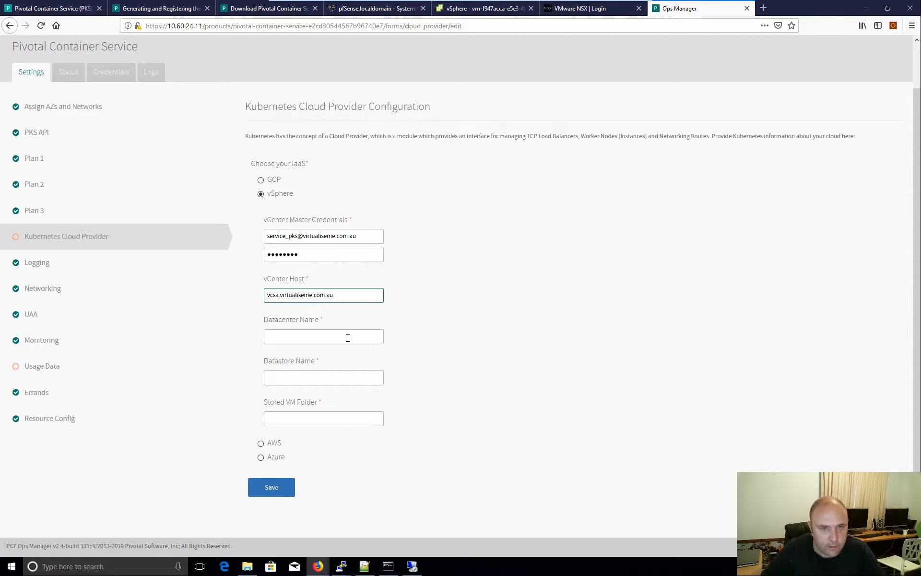
- Copy the datacenter name Virtualiseme DC from vSphere into the cloud provider form
left_click(473, 9)
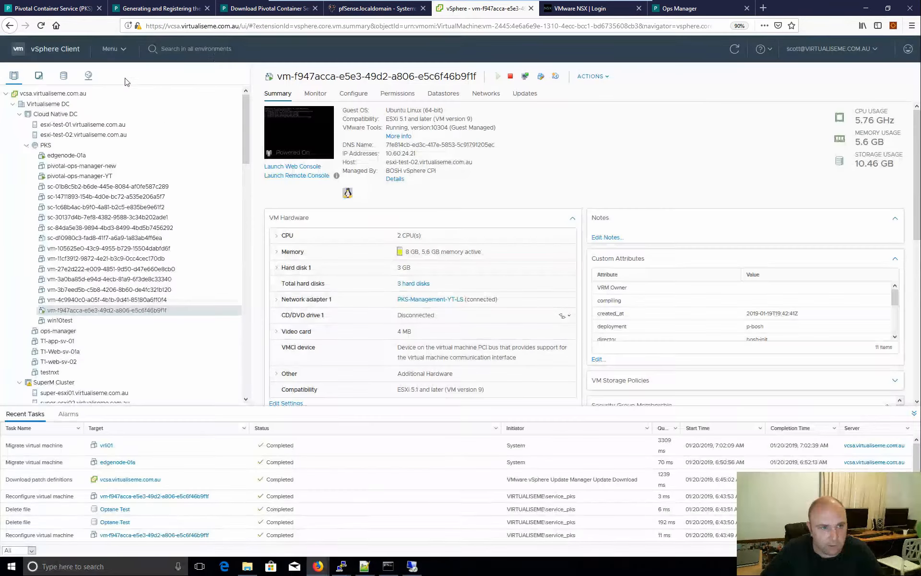
left_click(48, 104)
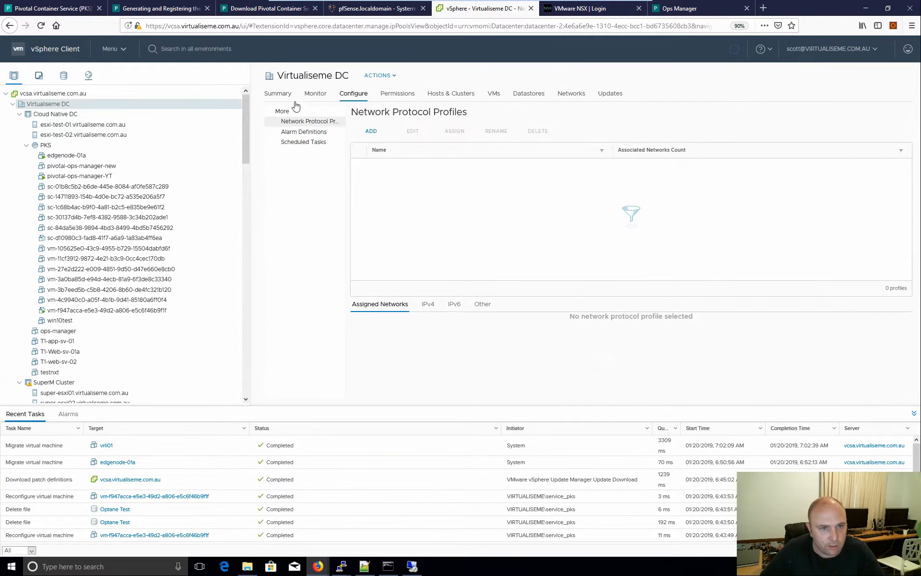
left_click_drag(347, 78, 279, 70)
key("ctrl+c")
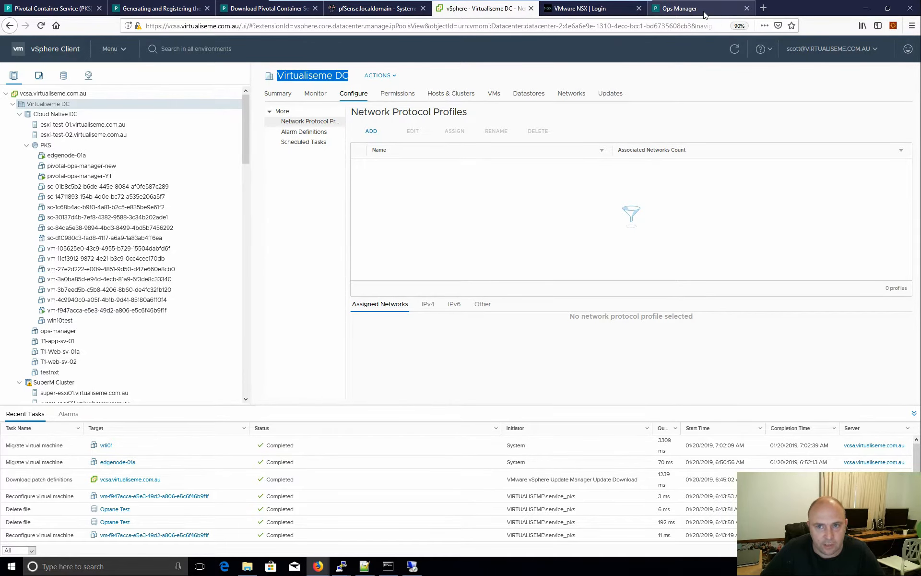
left_click(680, 9)
left_click(309, 336)
key("ctrl+v")
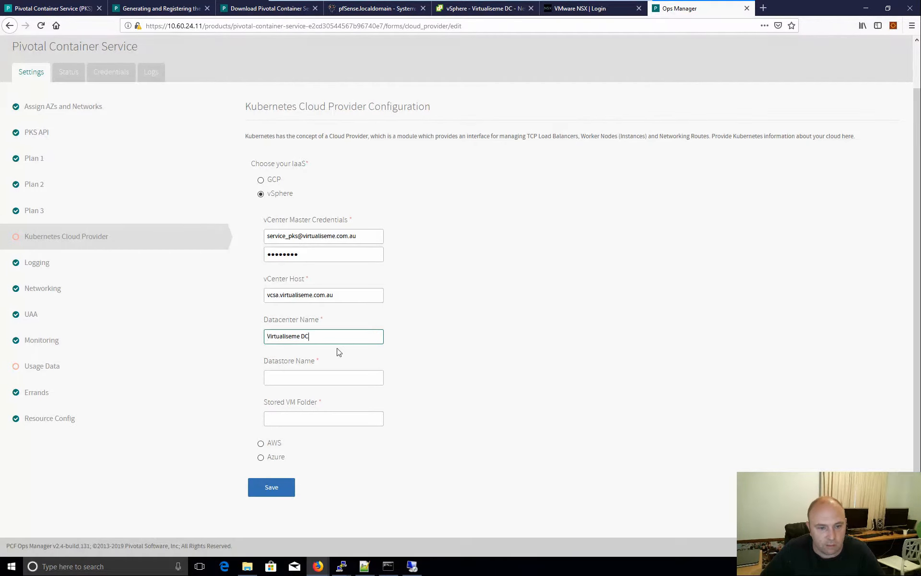
- Copy the datastore name Optane Test from vSphere into the datastore field
left_click(480, 9)
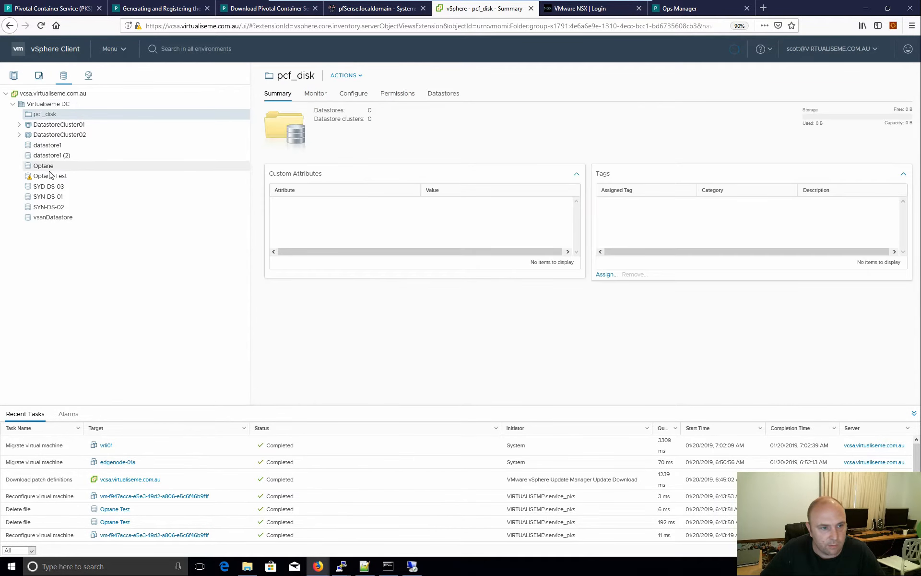
left_click(53, 176)
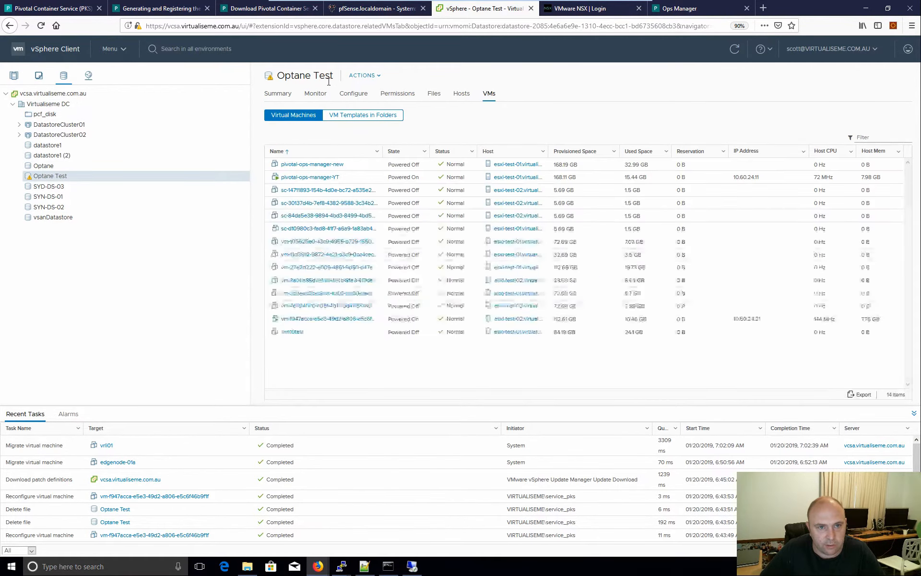
left_click_drag(336, 76, 277, 79)
key("ctrl+c")
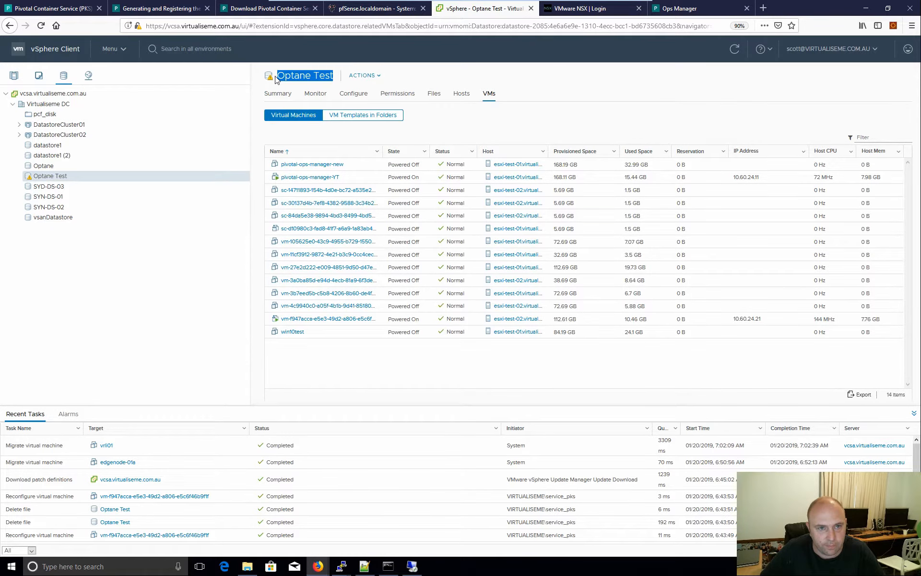
left_click(696, 8)
left_click(286, 375)
key("ctrl+v")
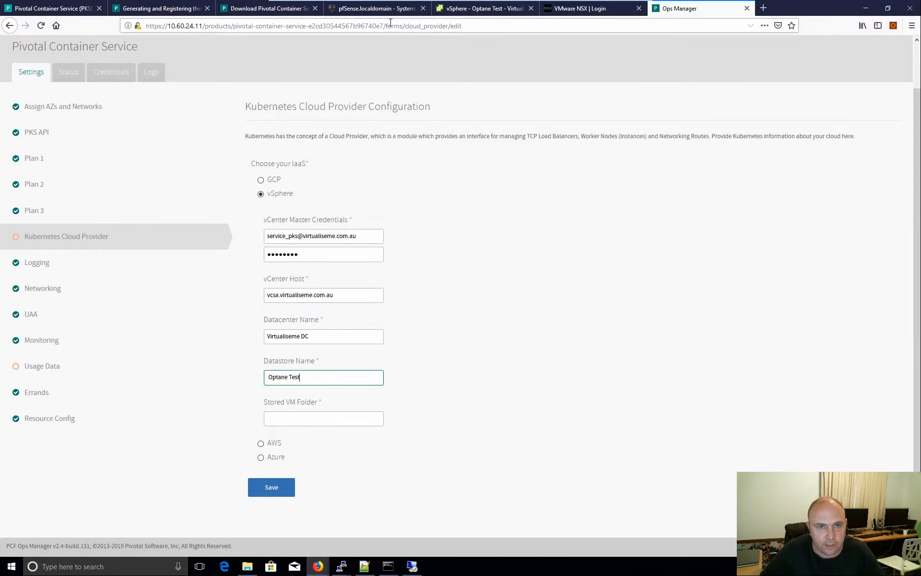
- Copy the VM folder name pcf_vms into the form and save the cloud provider settings
left_click(459, 11)
left_click(39, 75)
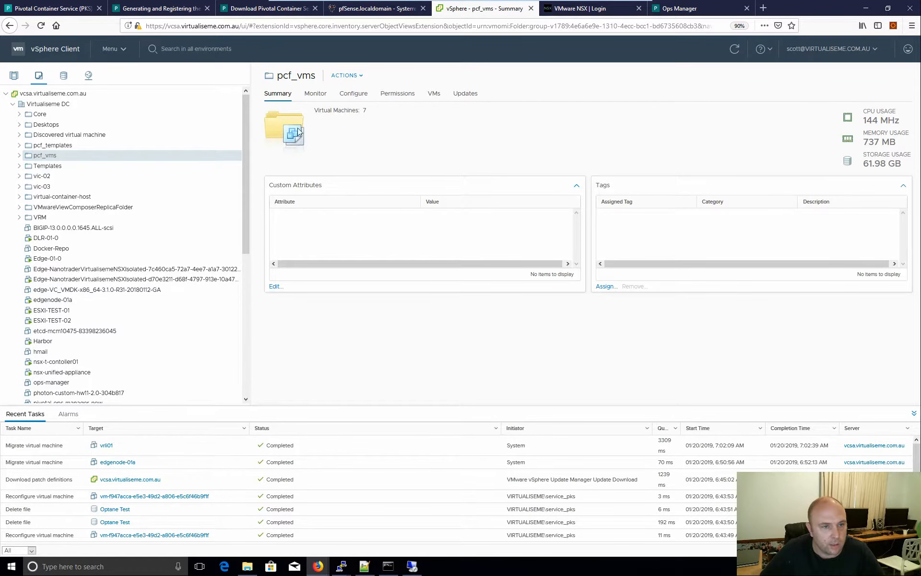
left_click_drag(318, 79, 277, 81)
key("ctrl+c")
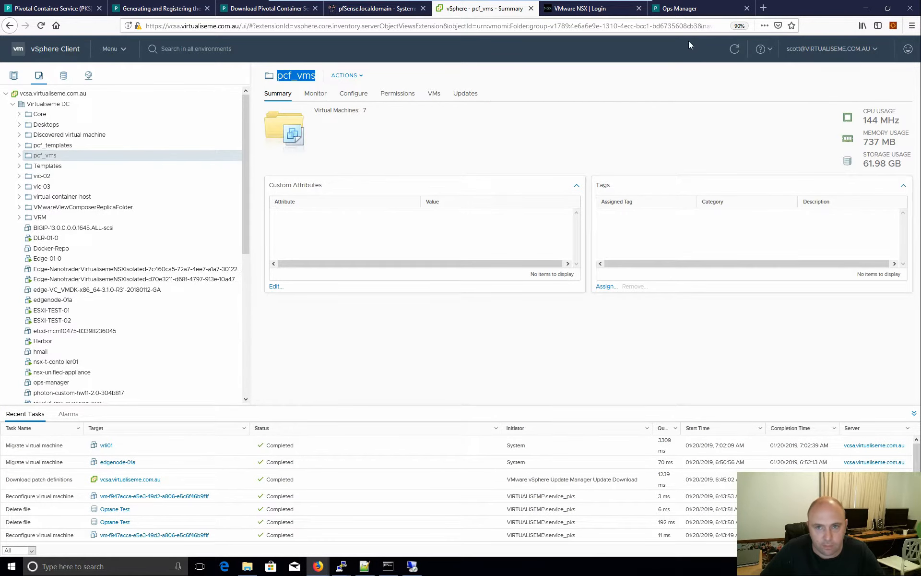
left_click(680, 8)
left_click(282, 418)
key("ctrl+v")
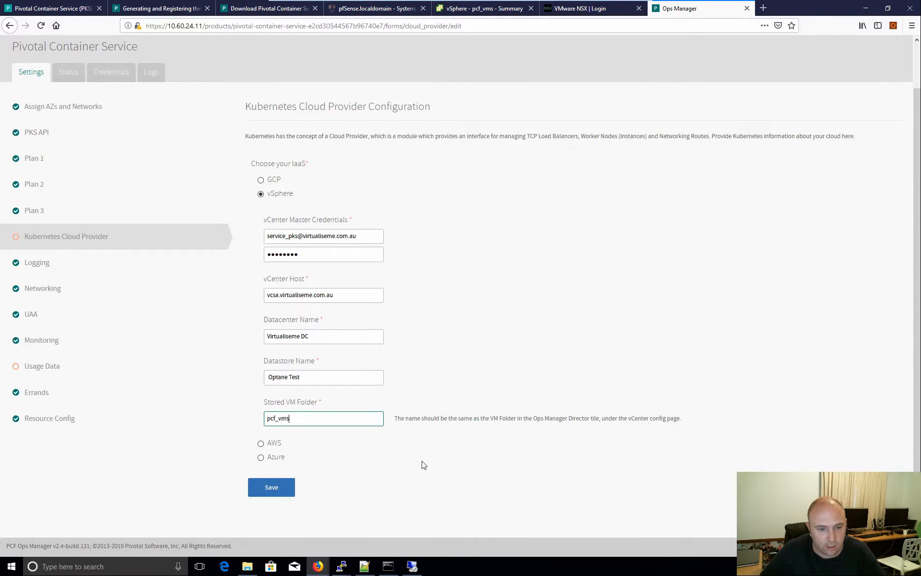
left_click(267, 493)
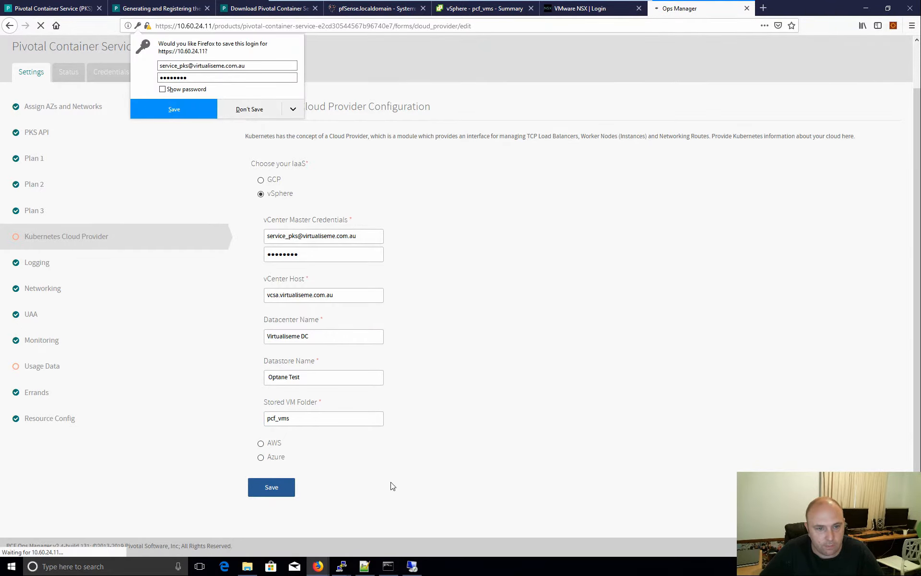
- Go via Logging to the Networking page, which shows Flannel with pod CIDR 10.200.0.0/16
left_click(44, 344)
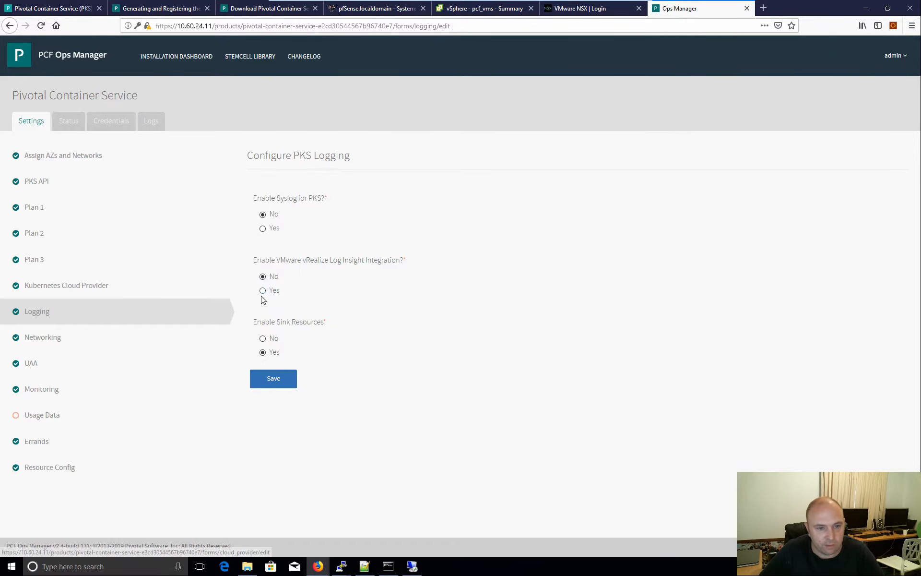
left_click(41, 339)
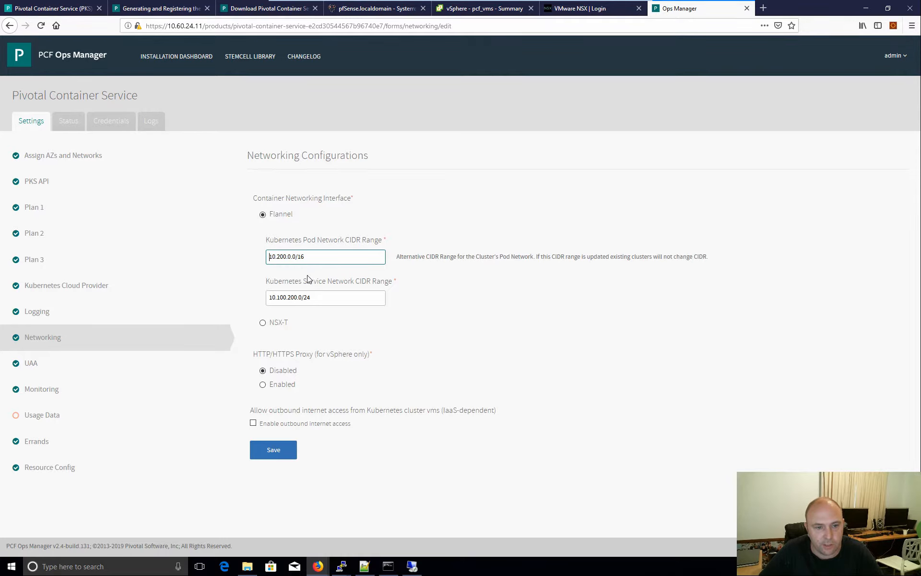
- Switch container networking to NSX-T and enter NSX Manager hostname 10.0.0.21
left_click(263, 323)
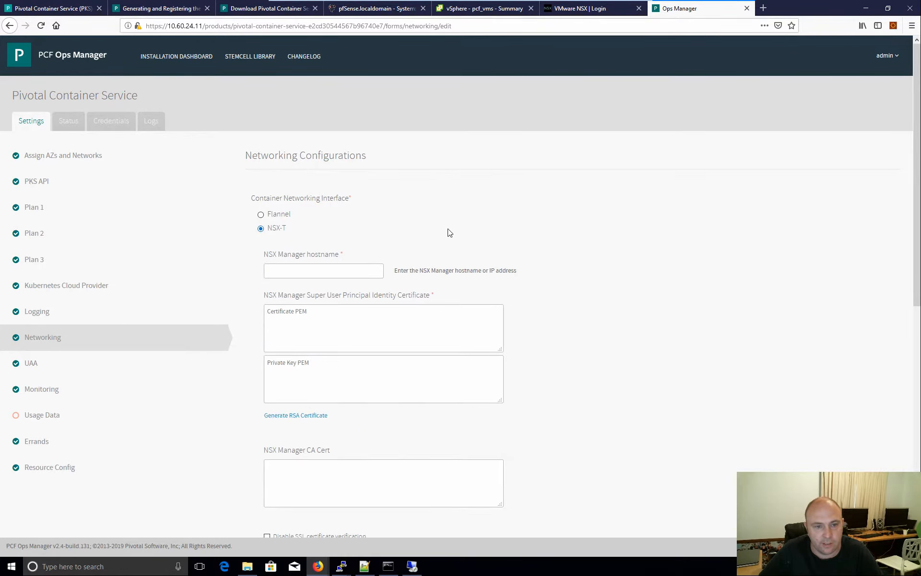
scroll(384, 226, "down", 2)
left_click(303, 174)
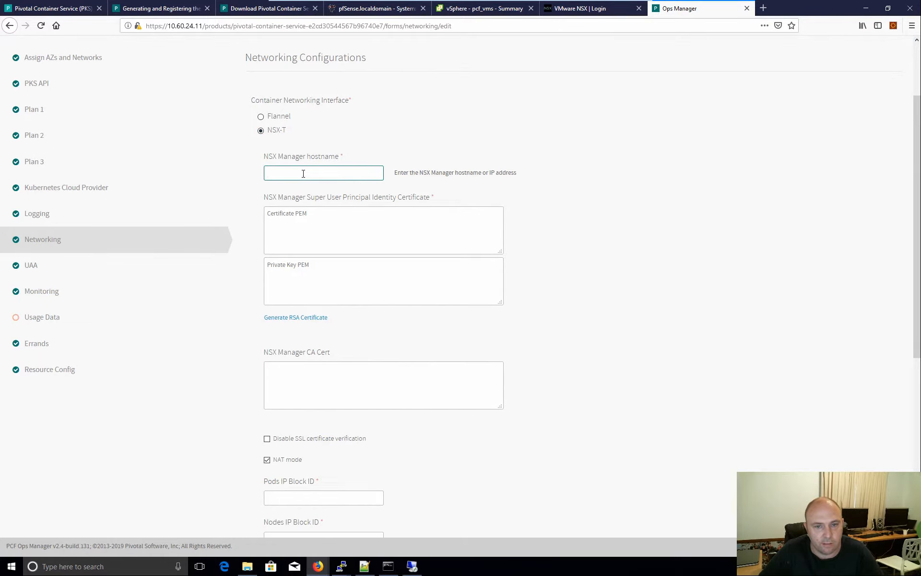
type("10.0")
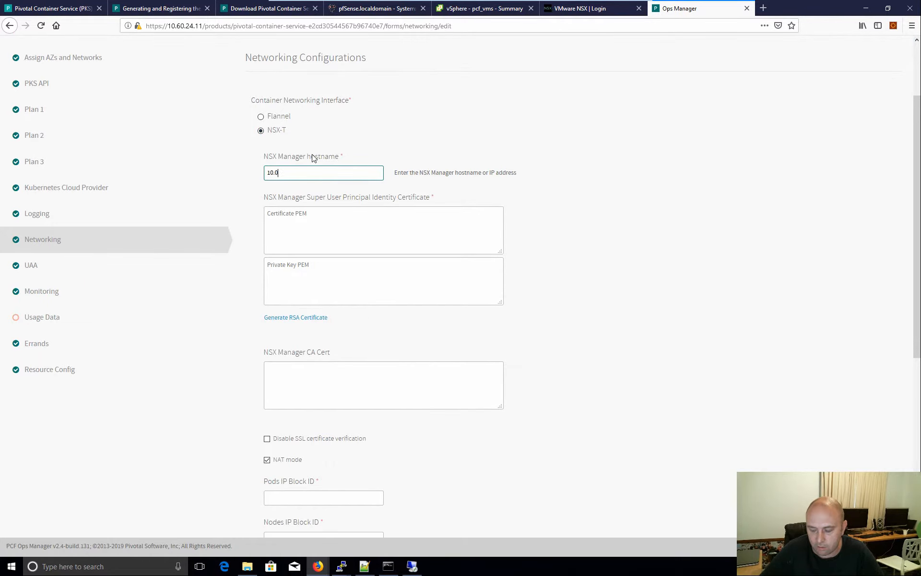
type(".0.211")
key("BackSpace")
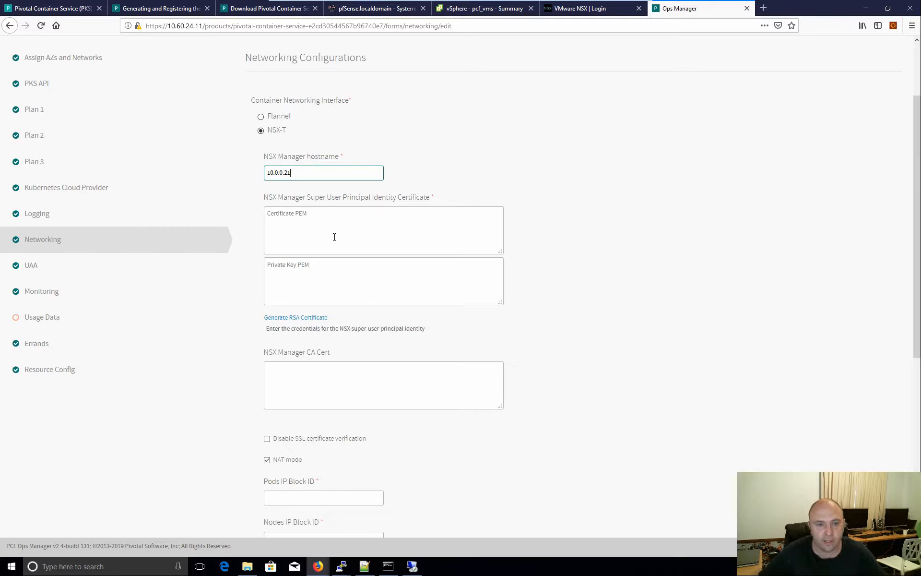
left_click(341, 567)
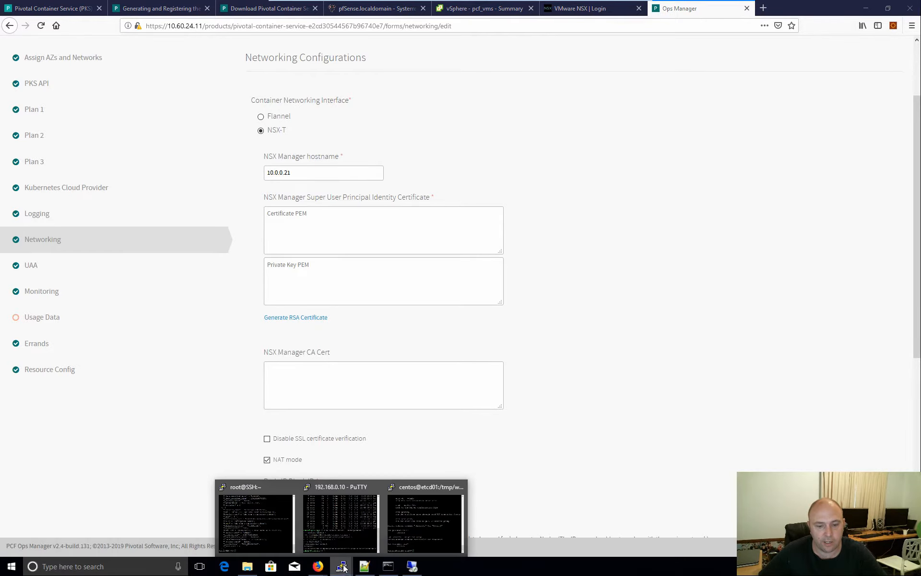
- List the files and paste the printed pks-nsx-t-superuser-ytdemo.crt certificate into Ops Manager's certificate box
left_click(256, 520)
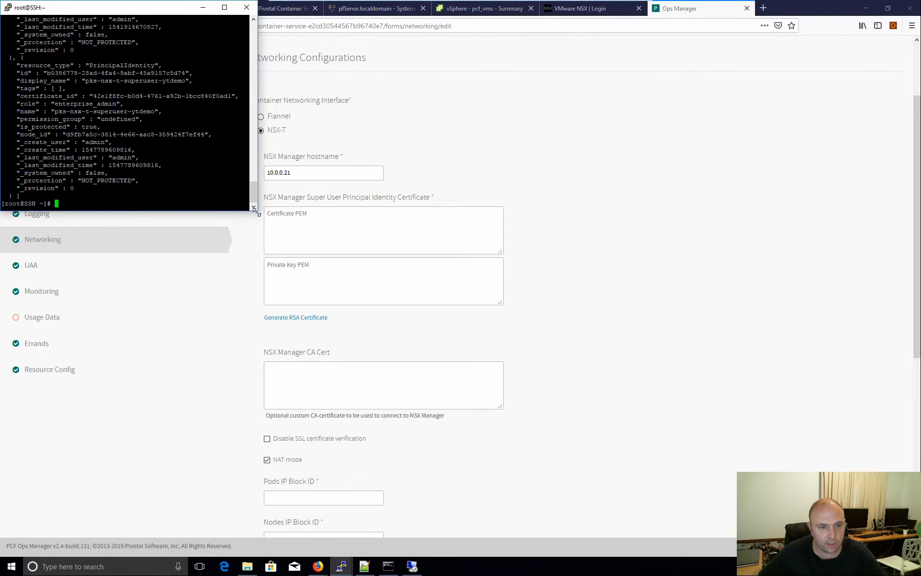
left_click_drag(256, 213, 581, 322)
type("ls")
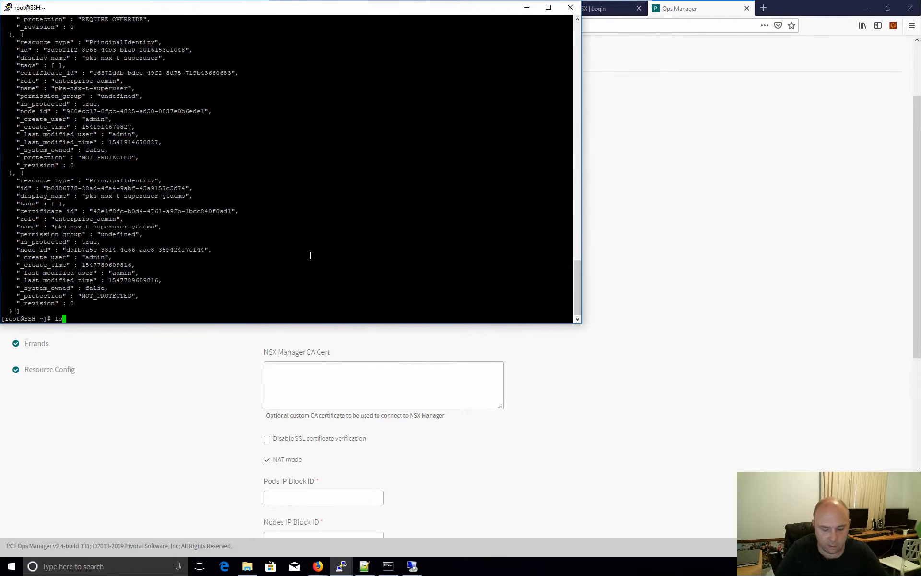
type(" -l")
key("Return")
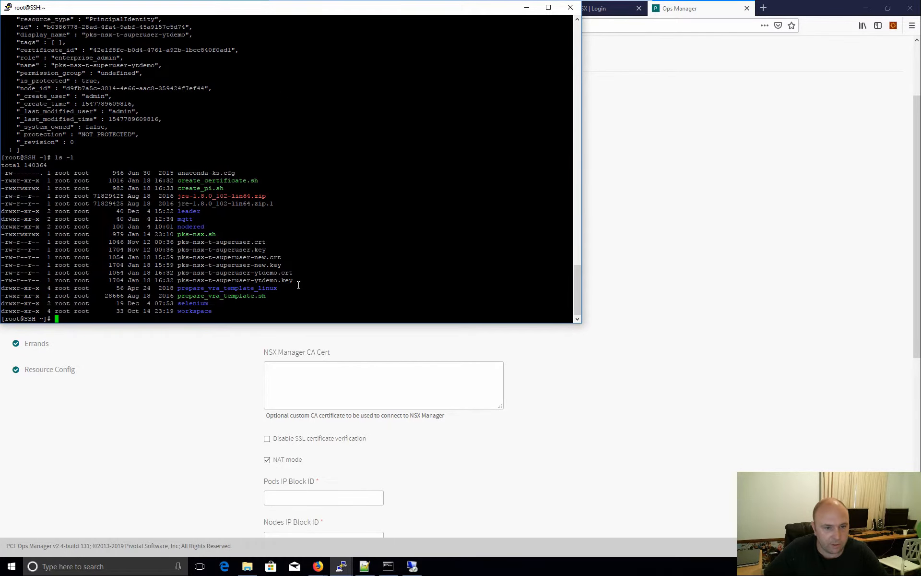
left_click_drag(295, 273, 178, 273)
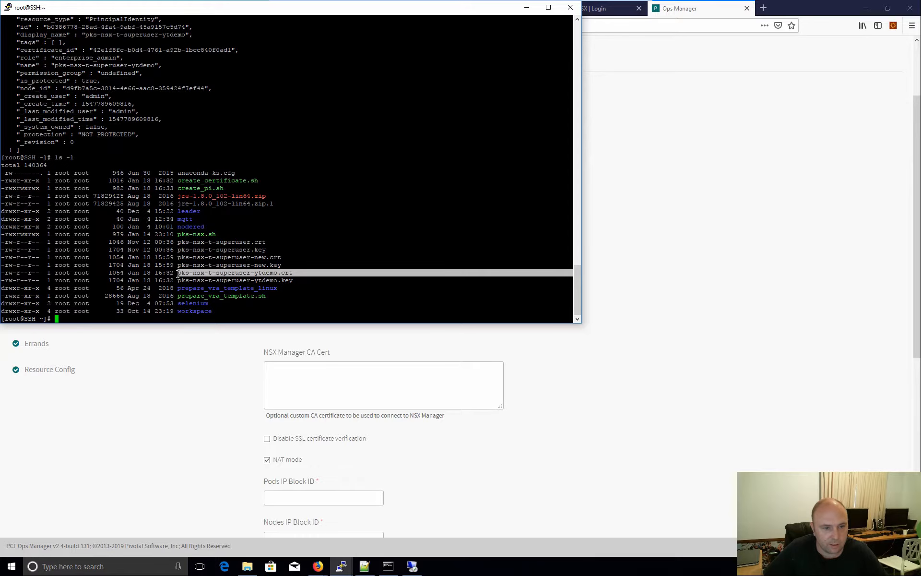
type("cat")
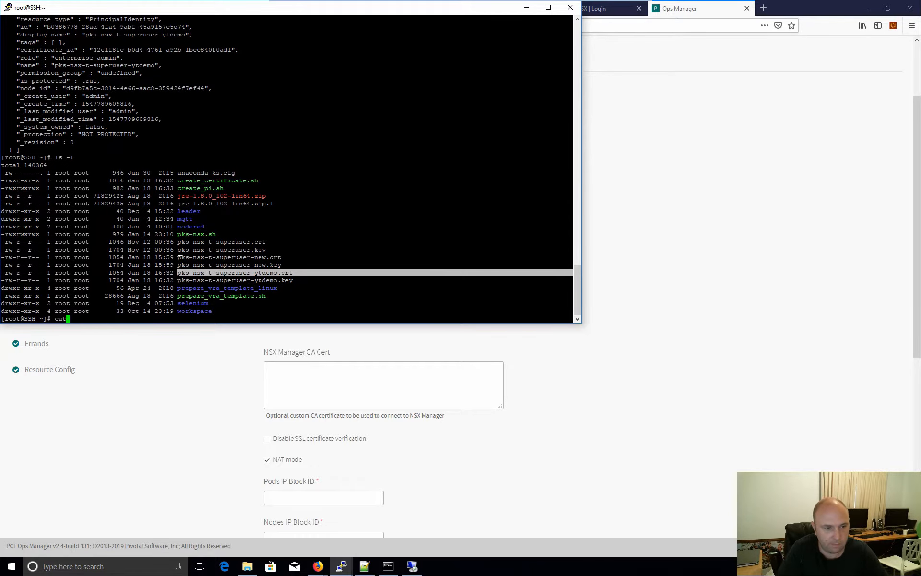
right_click(194, 272)
key("Return")
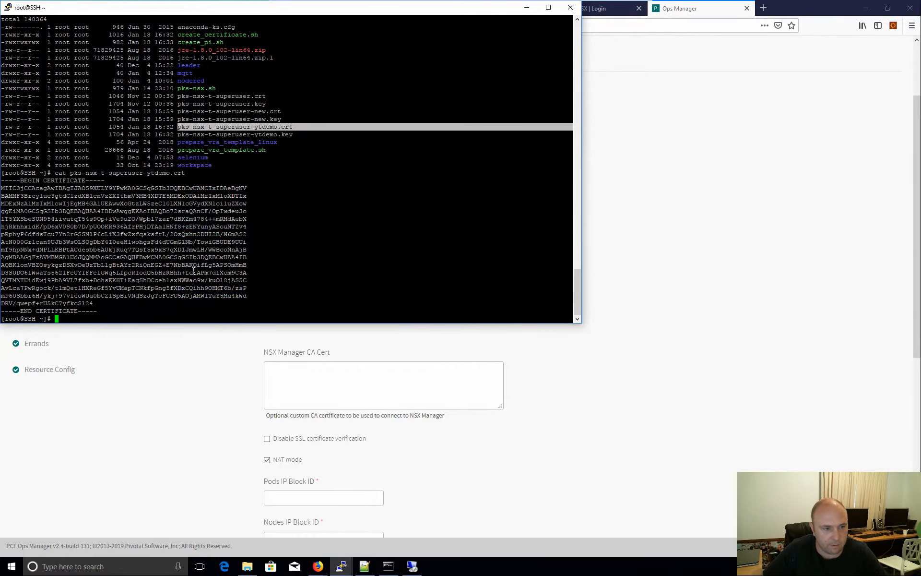
left_click_drag(108, 313, 5, 178)
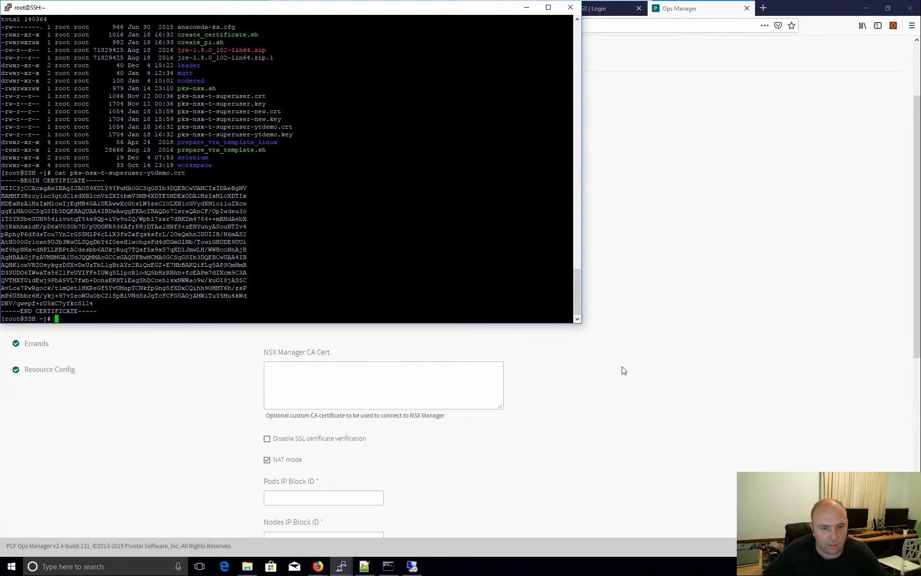
left_click(623, 370)
left_click(376, 218)
key("ctrl+v")
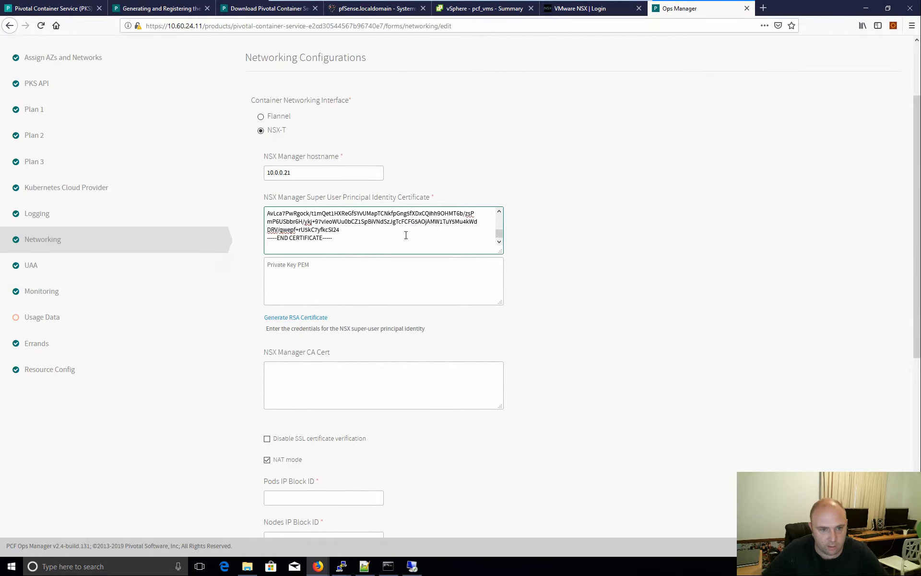
key("BackSpace")
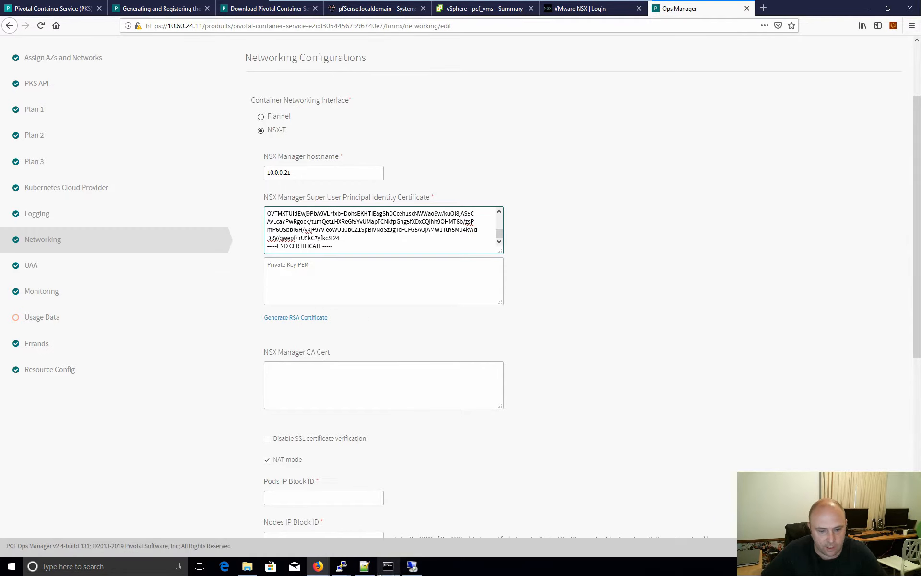
- Print pks-nsx-t-superuser-ytdemo.key in PuTTY and select the private key output
mouse_move(341, 567)
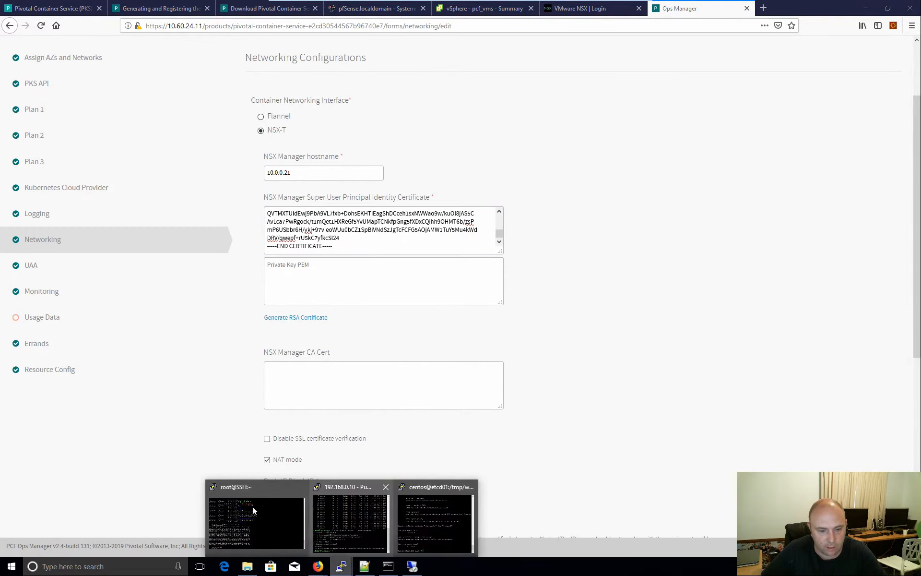
left_click(252, 510)
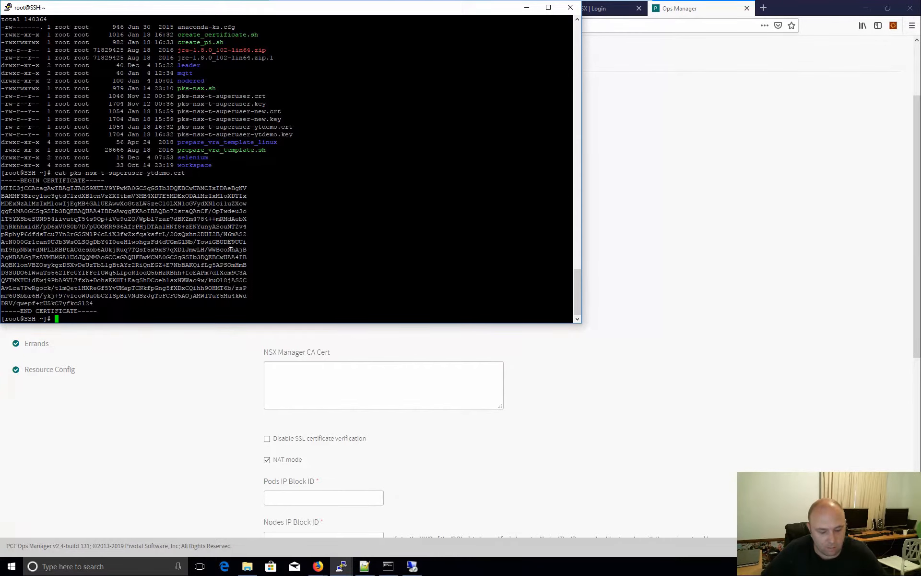
type("cat")
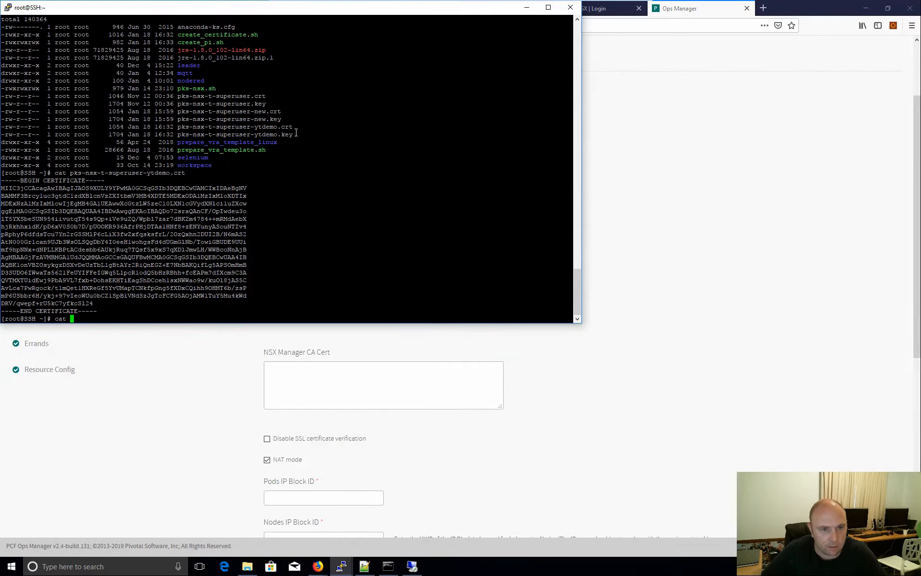
left_click_drag(295, 134, 178, 134)
right_click(179, 135)
key("Return")
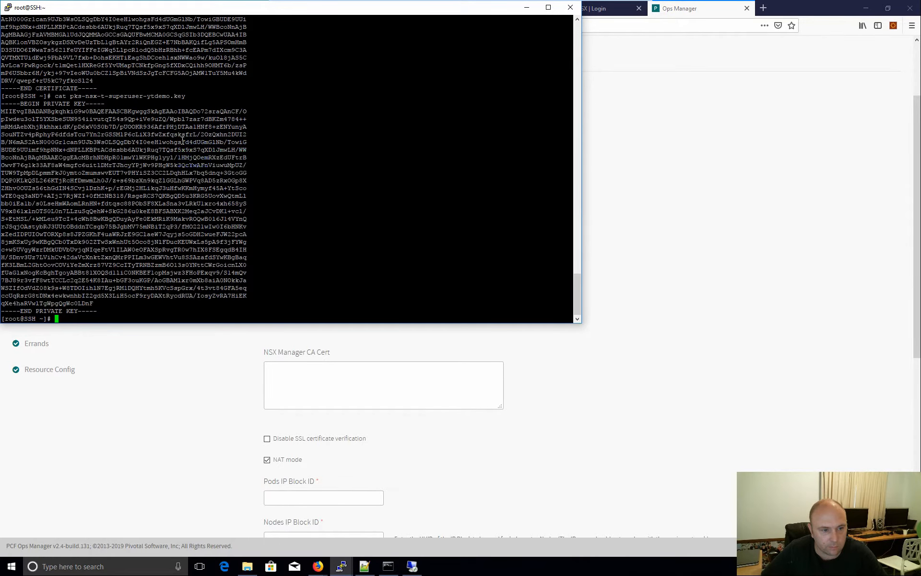
left_click_drag(98, 312, 2, 103)
- Paste the superuser private key into the Private Key PEM box
left_click(269, 159)
left_click(701, 247)
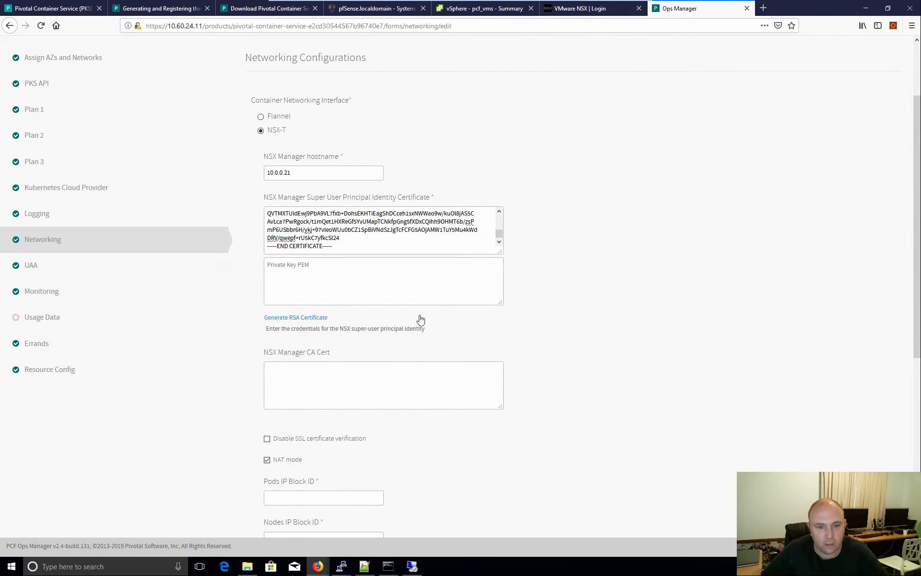
left_click(356, 292)
key("ctrl+v")
key("BackSpace")
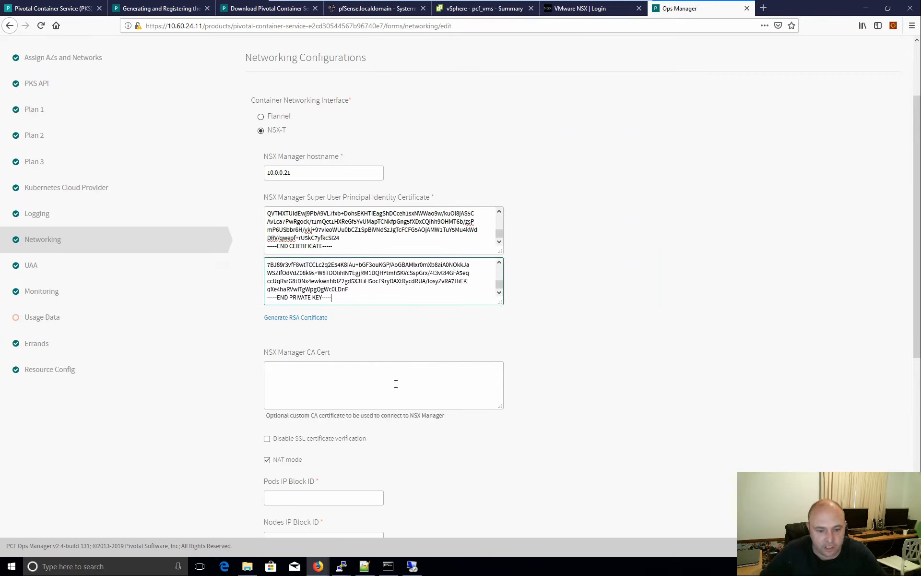
- Copy the NSX Manager CA certificate from Notepad++ into the NSX Manager CA Cert box
left_click(364, 566)
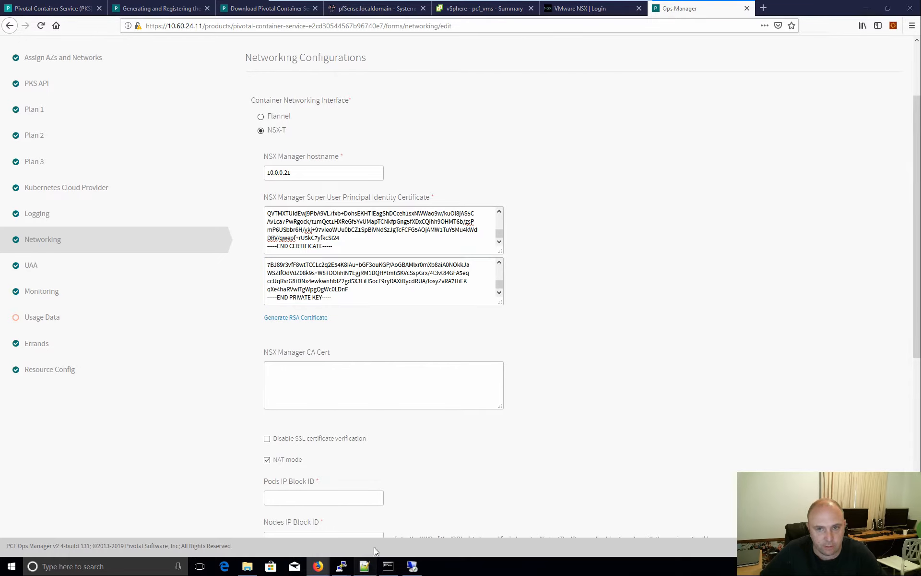
left_click(773, 39)
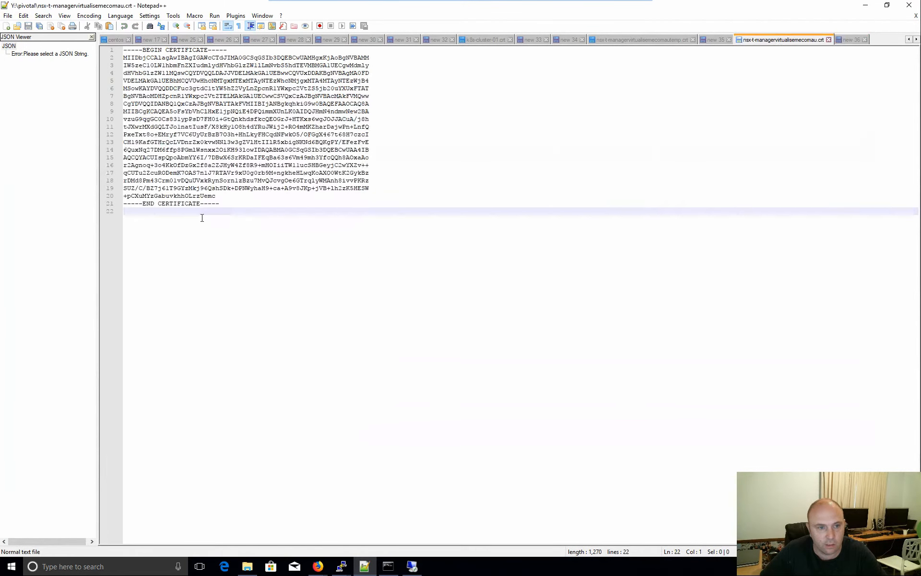
left_click_drag(224, 205, 116, 33)
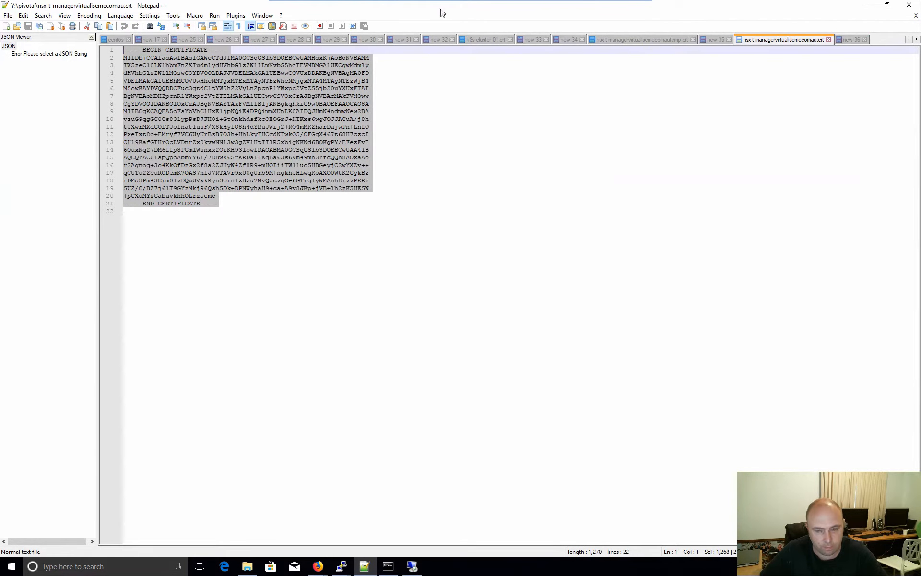
key("alt+Tab")
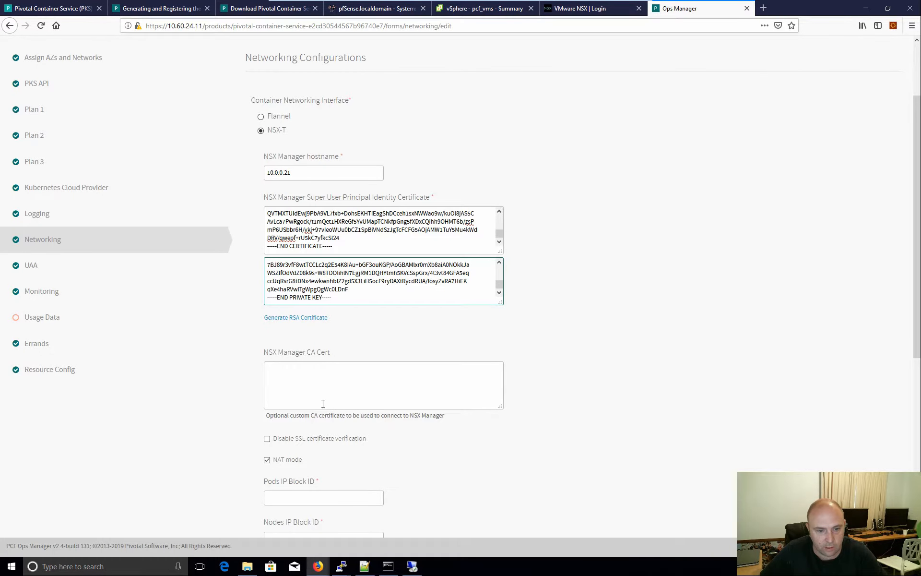
left_click(268, 441)
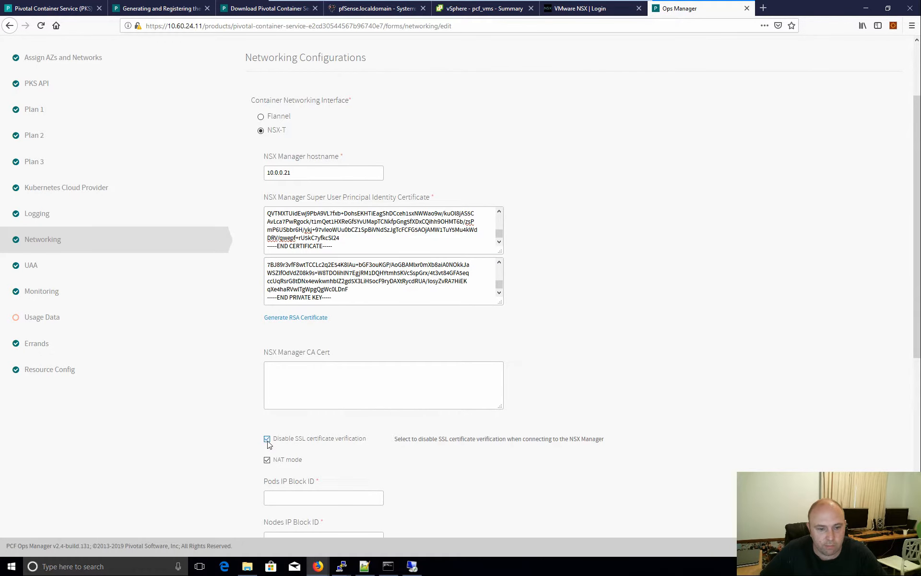
left_click(309, 379)
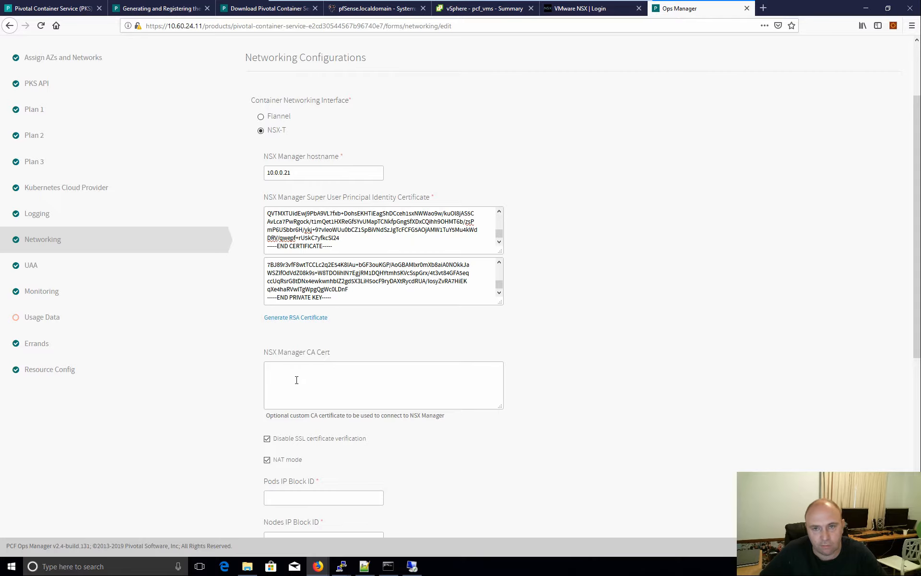
left_click(268, 440)
left_click(306, 376)
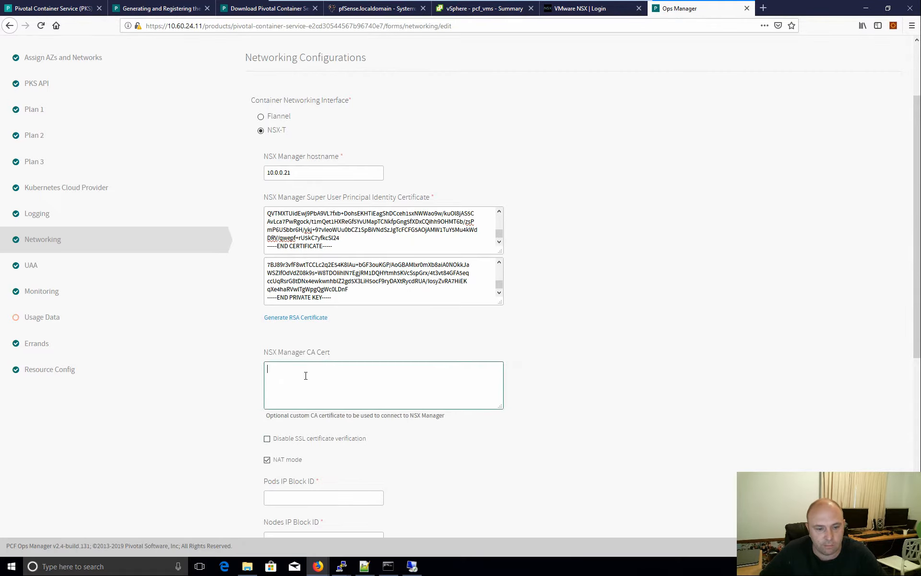
key("ctrl+v")
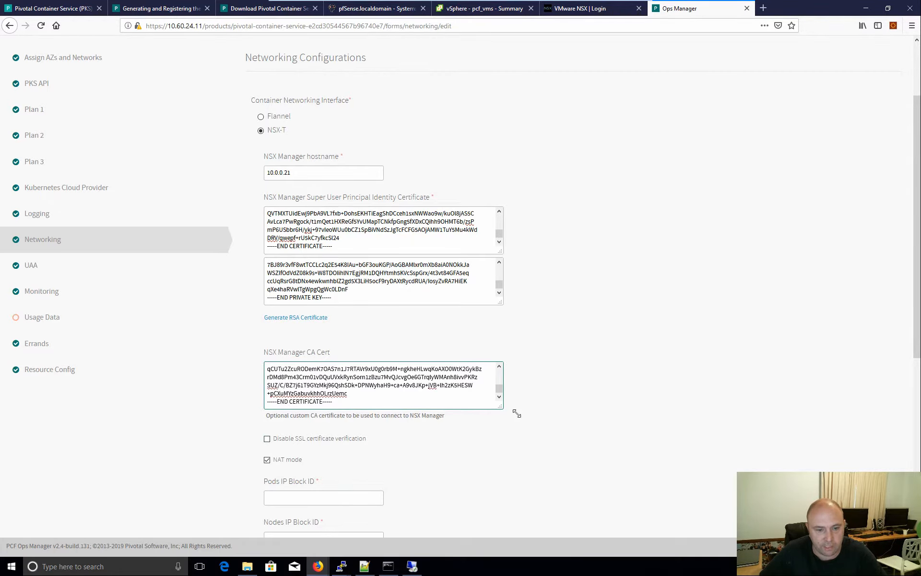
- Turn off NAT mode and scroll further down the networking form
scroll(524, 426, "down", 1)
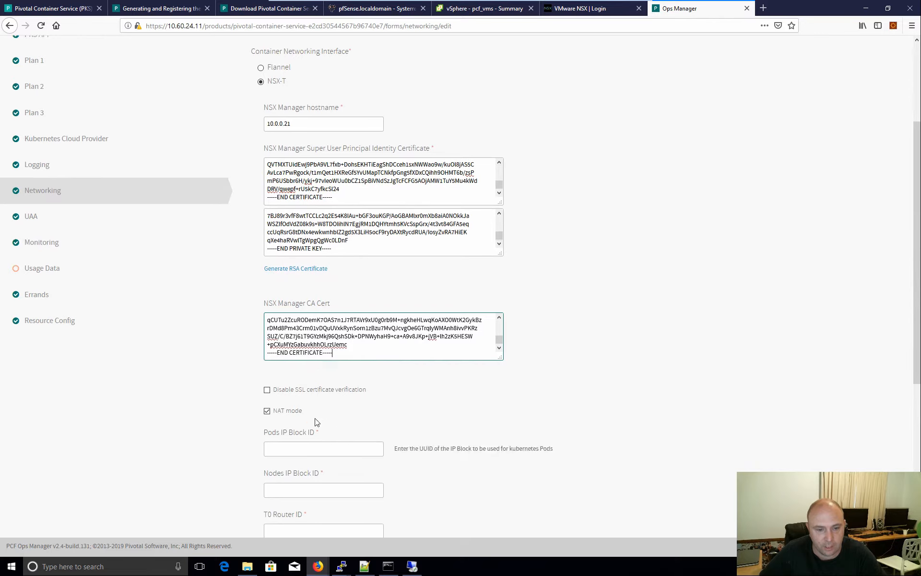
left_click(267, 412)
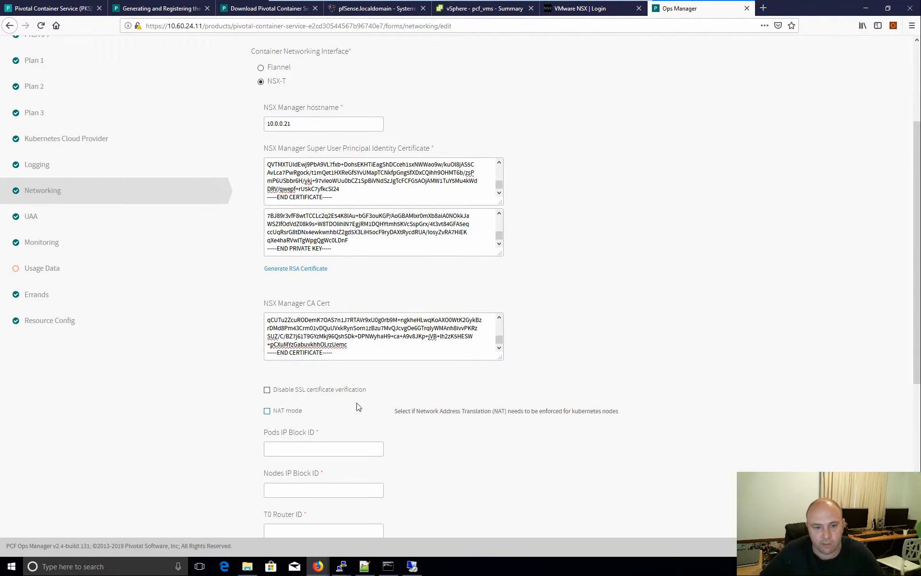
scroll(374, 407, "down", 3)
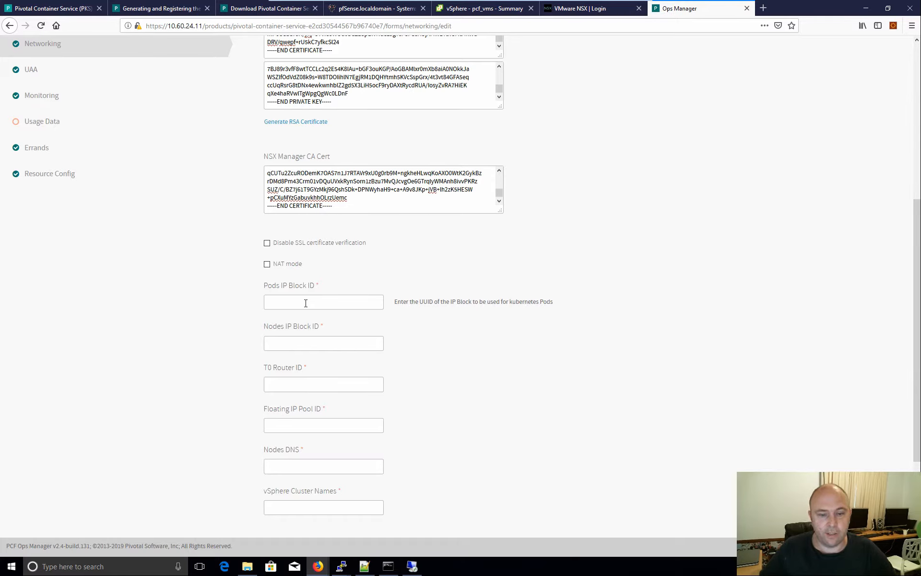
scroll(638, 96, "down", 2)
- Sign in to VMware NSX Manager with the admin credentials
left_click(582, 9)
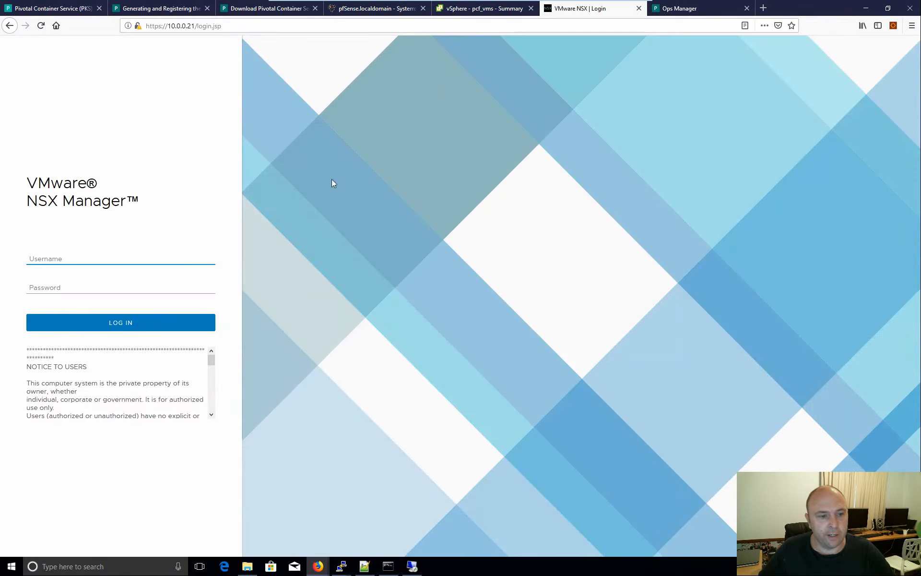
type("admin")
key("Tab")
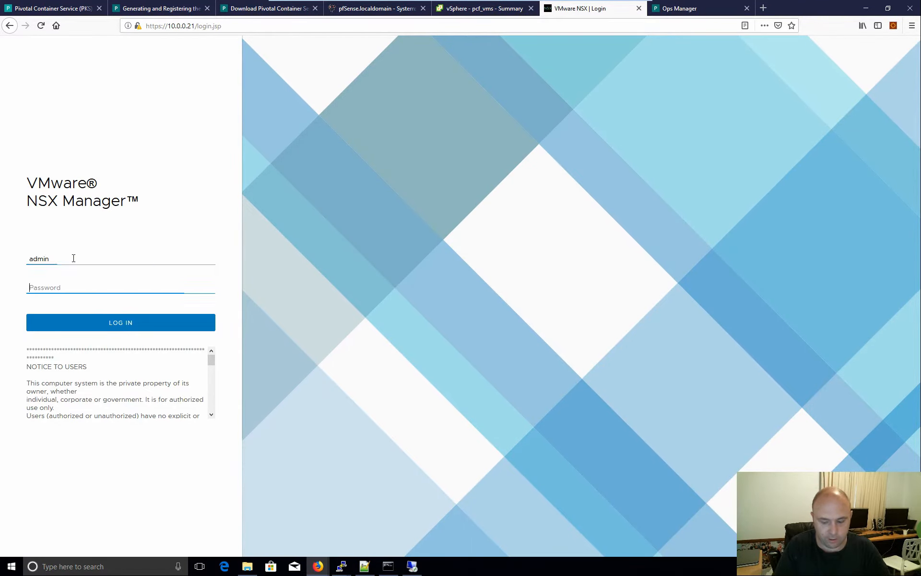
type("V")
key("Return")
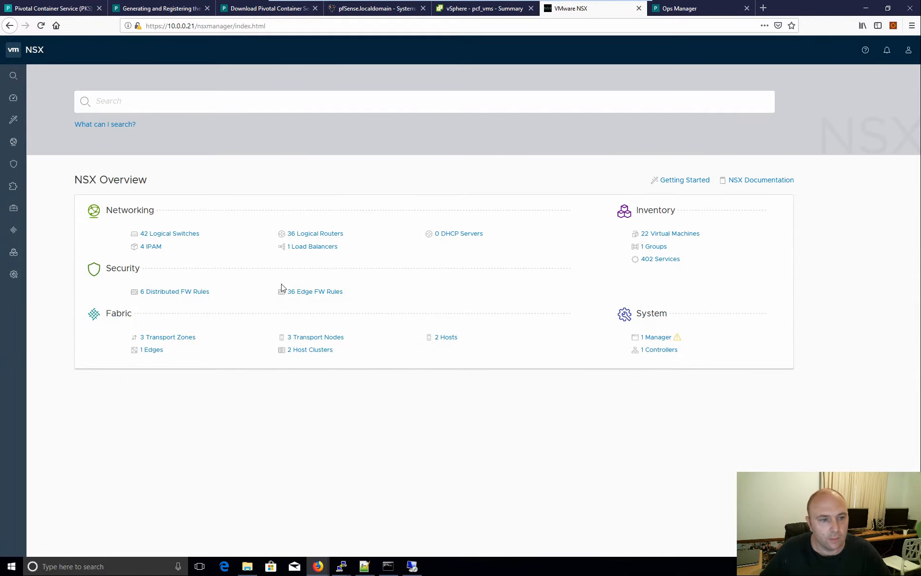
- View the IPAM IP blocks list and select PKS-YT-IP-BLOCK-NODES
mouse_move(53, 143)
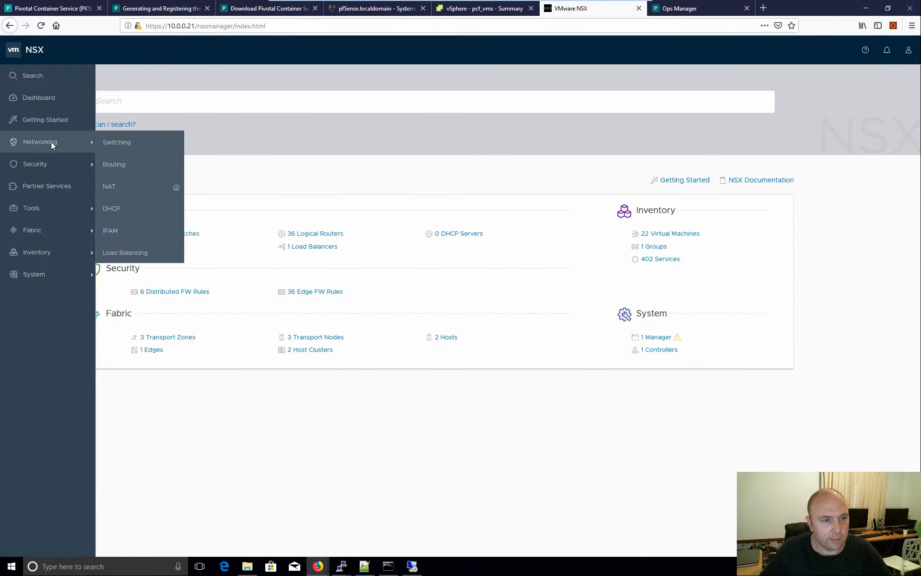
left_click(123, 232)
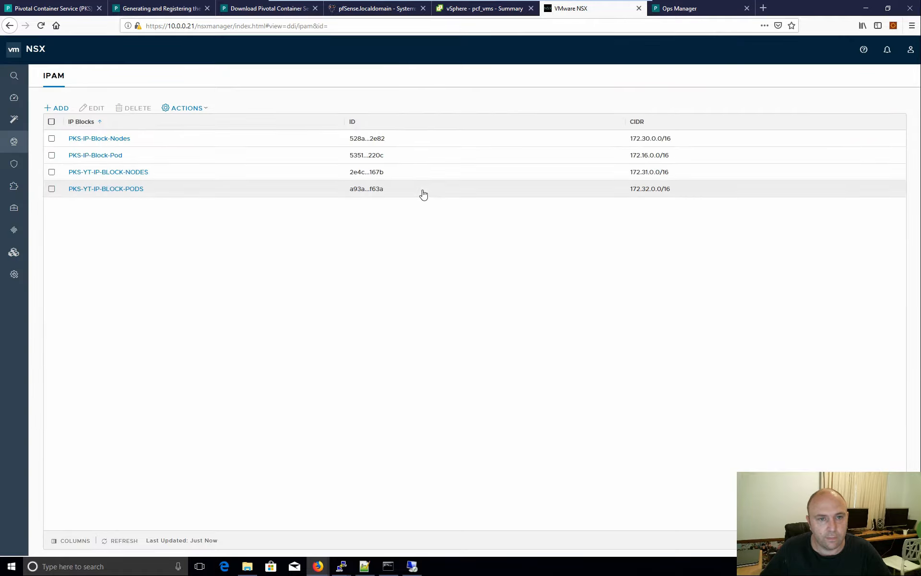
left_click(186, 176)
left_click(679, 7)
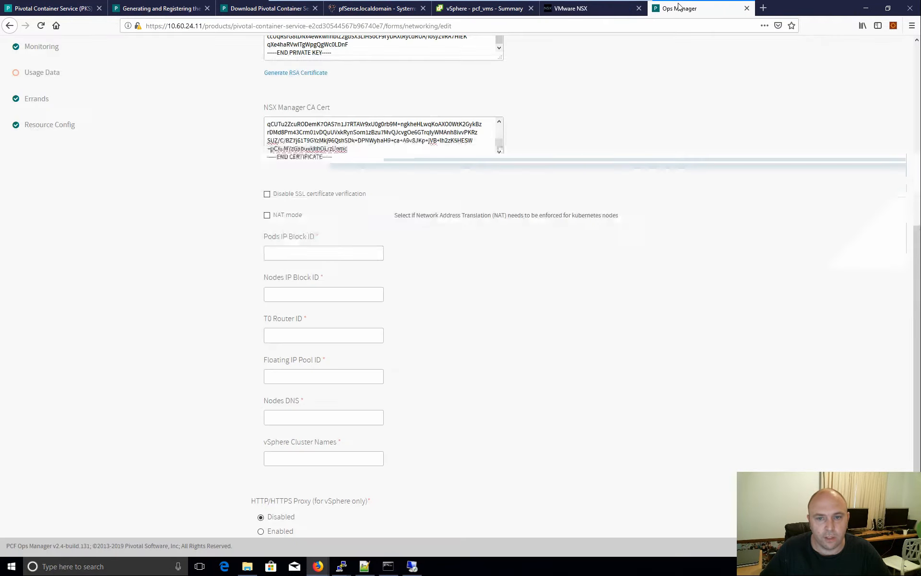
- Copy the PKS-YT-IP-BLOCK-PODS full ID from NSX IPAM into the Pods IP Block ID field
left_click(615, 10)
left_click(144, 192)
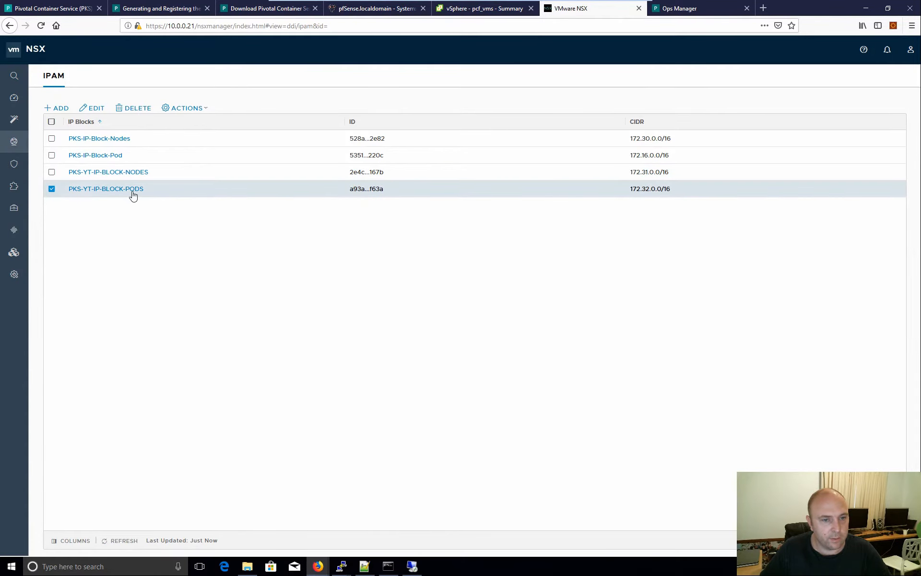
left_click(360, 192)
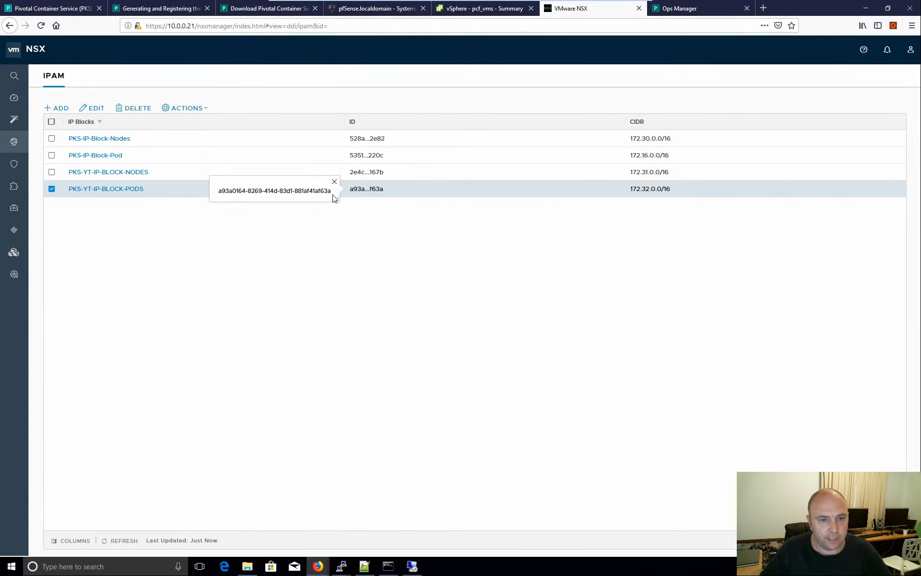
left_click_drag(331, 192, 221, 194)
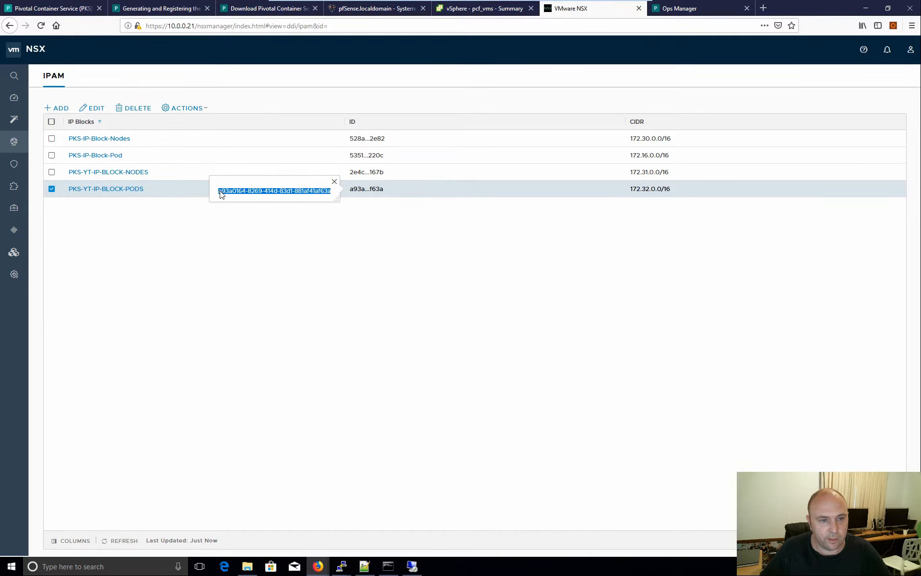
left_click(679, 8)
left_click(310, 253)
key("ctrl+v")
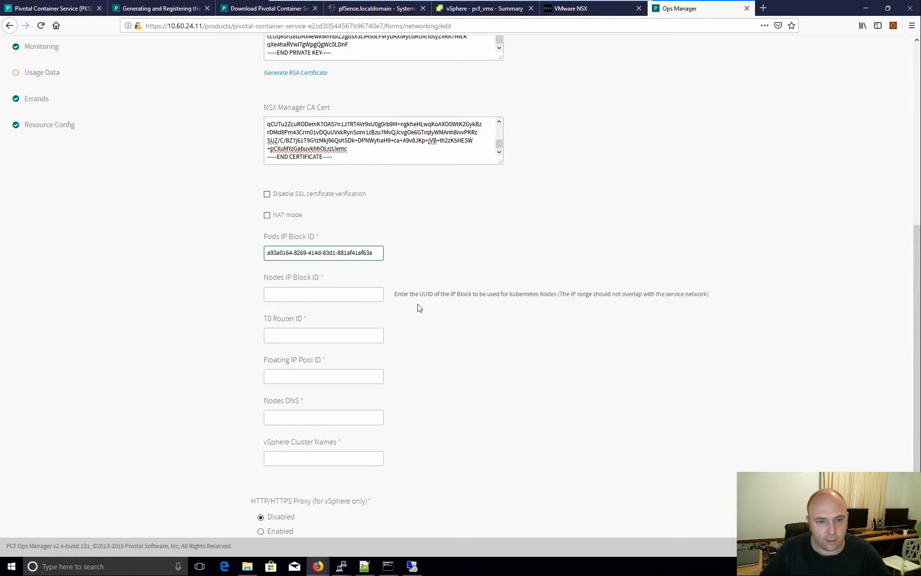
- Copy the PKS-YT-IP-BLOCK-NODES full ID into the Nodes IP Block ID field
left_click(575, 11)
left_click(365, 172)
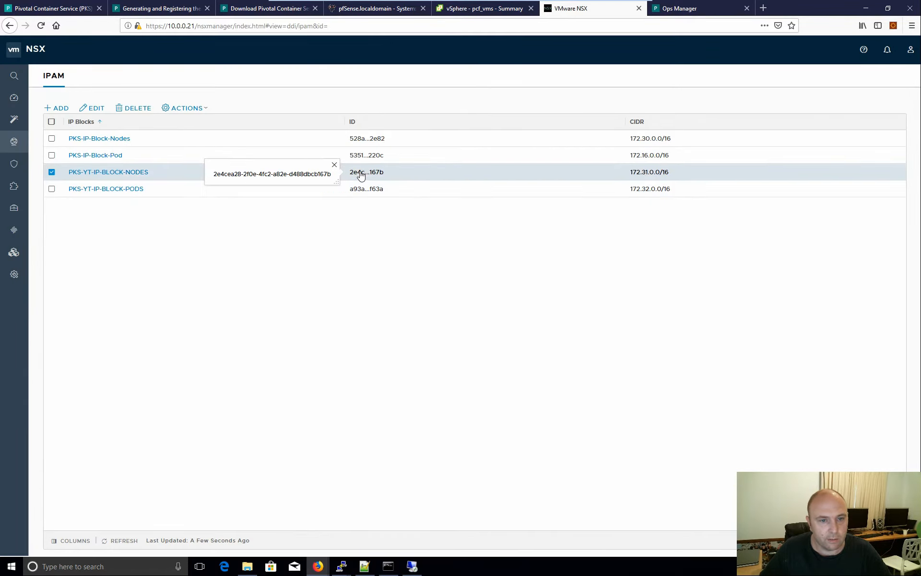
left_click_drag(335, 174, 216, 183)
key("ctrl+c")
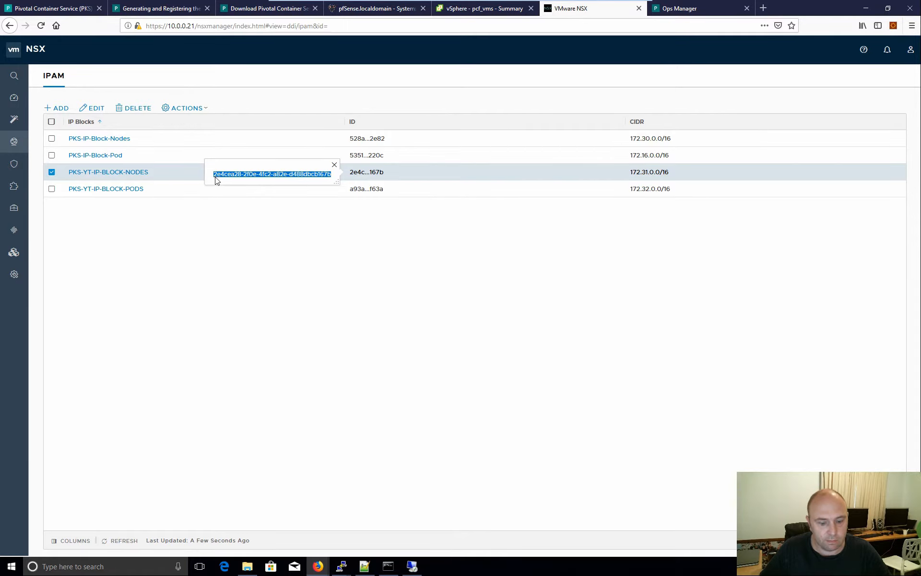
left_click(679, 8)
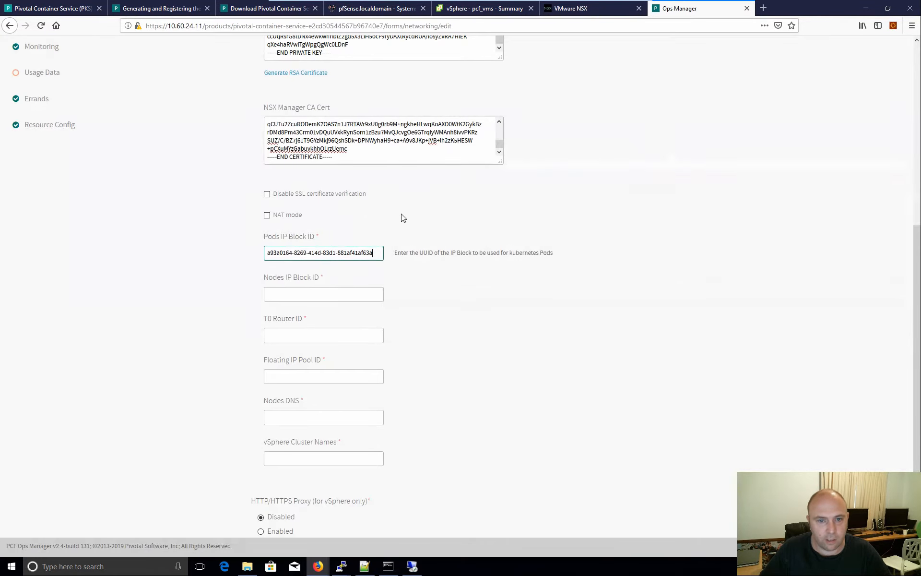
left_click(344, 293)
key("ctrl+v")
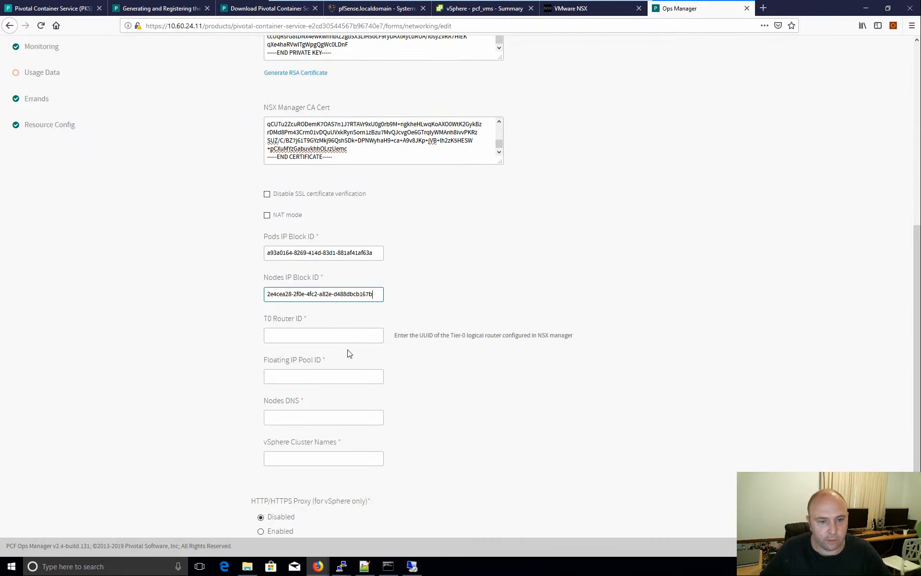
left_click(583, 8)
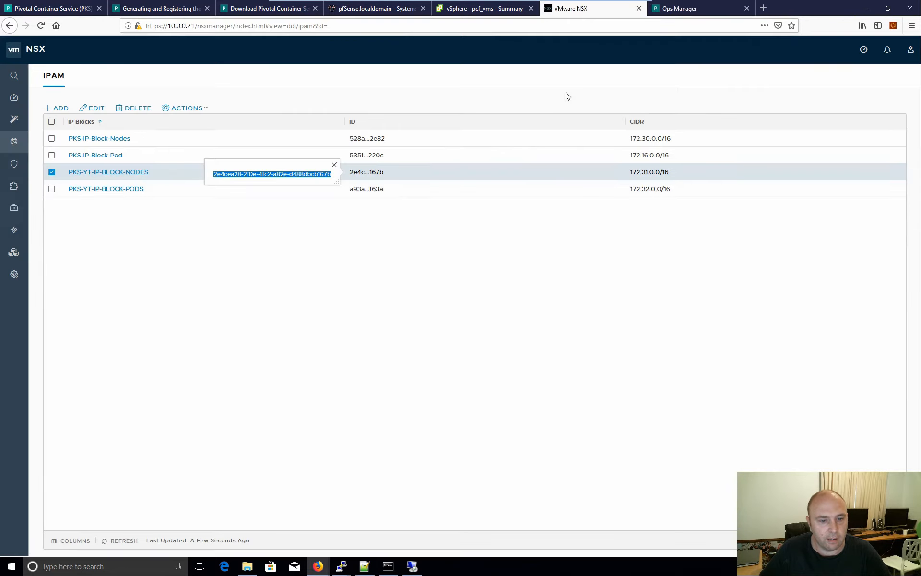
- Copy the T0-Router's full ID from NSX logical routers into the T0 Router ID field
mouse_move(77, 145)
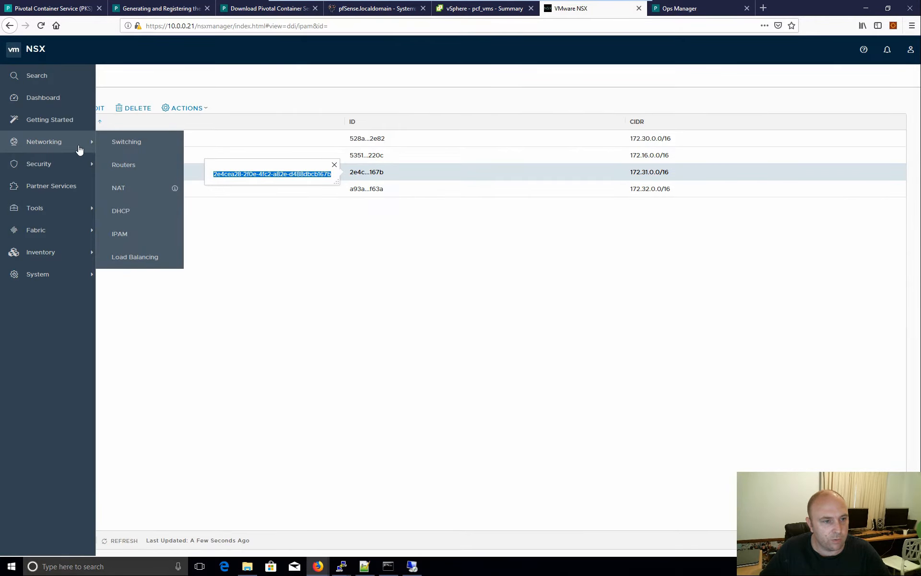
left_click(143, 167)
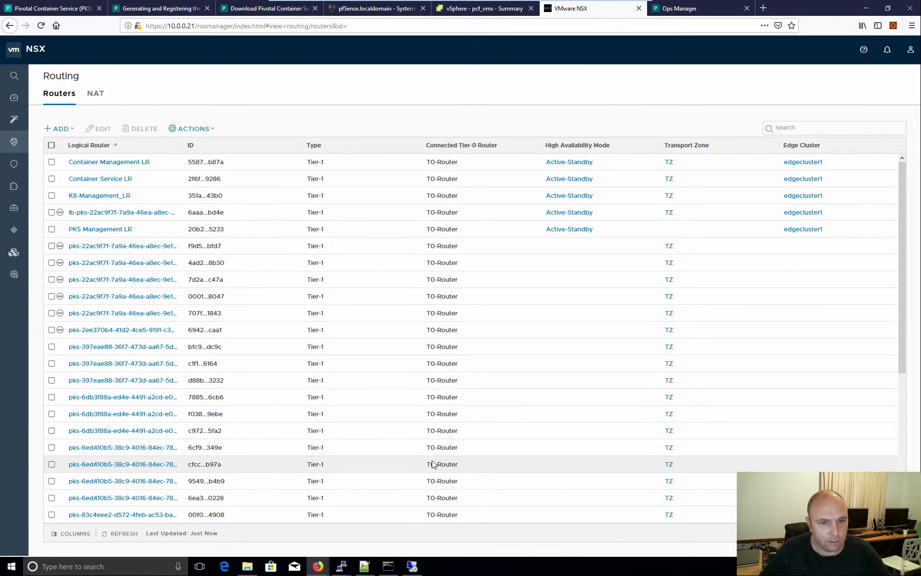
scroll(405, 453, "down", 5)
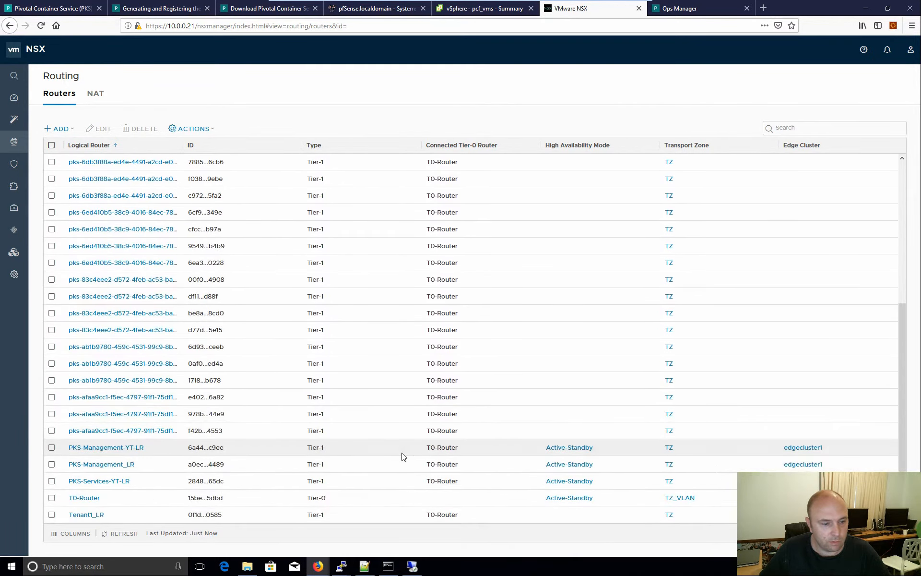
left_click(211, 499)
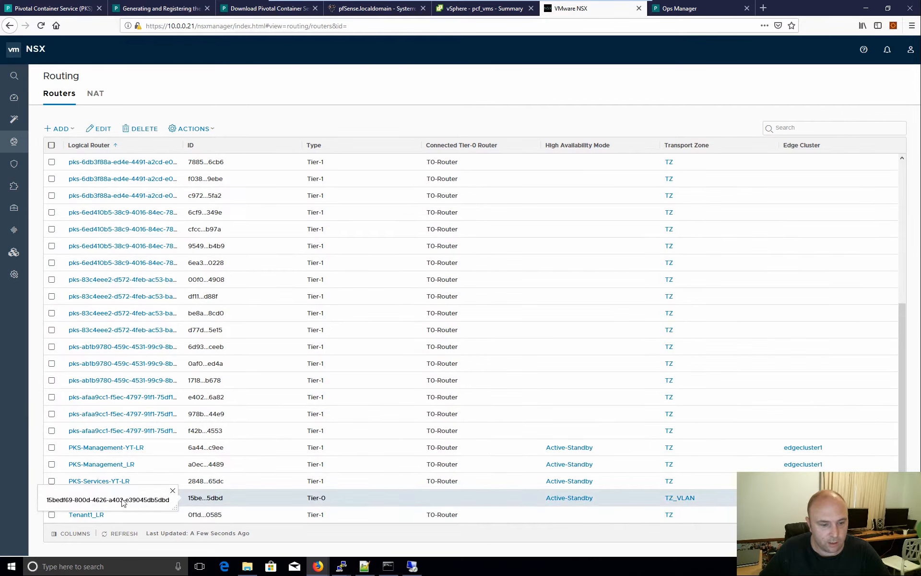
left_click_drag(170, 500, 42, 500)
key("ctrl+c")
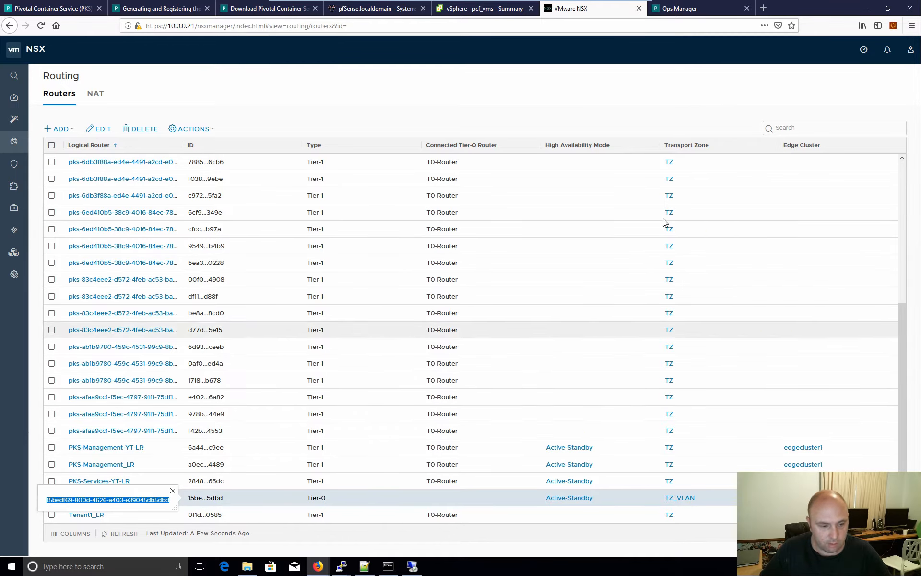
left_click(674, 8)
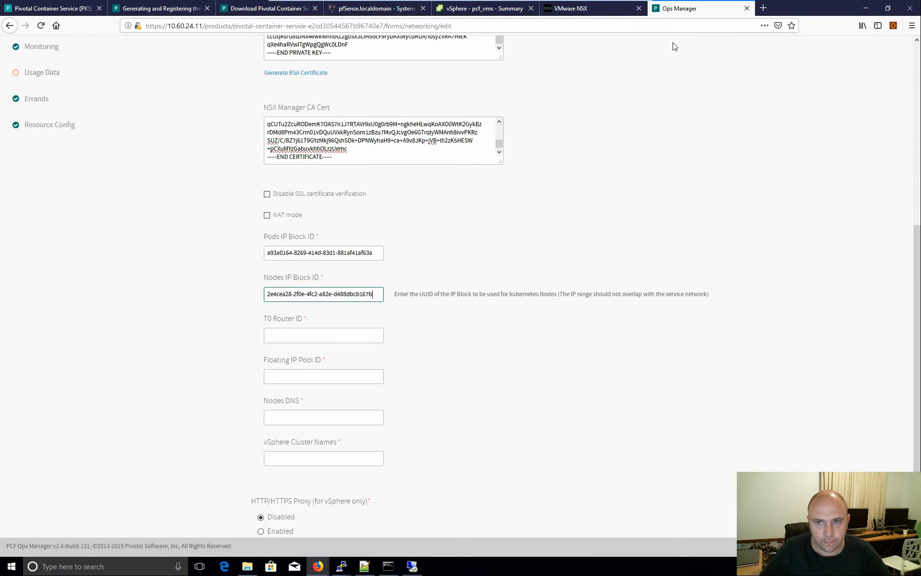
left_click(295, 335)
key("ctrl+v")
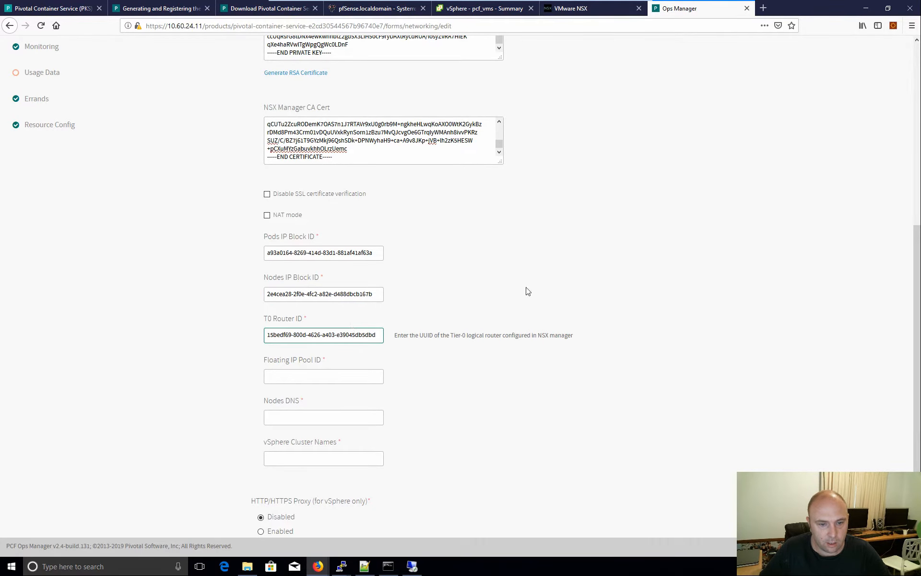
- Paste the Load-Balancer-Pool's full ID from NSX IP Pools into the Floating IP Pool ID field
left_click(571, 9)
mouse_move(15, 252)
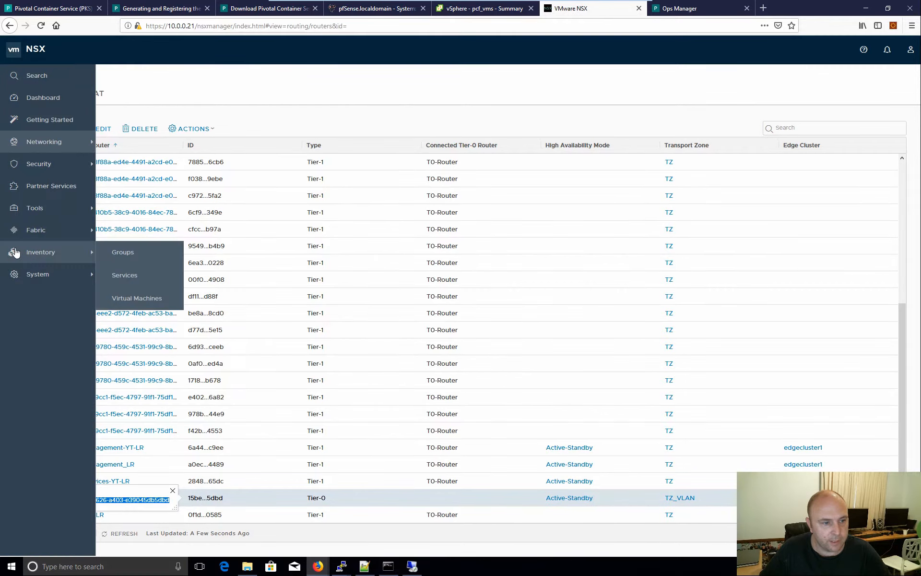
left_click(139, 256)
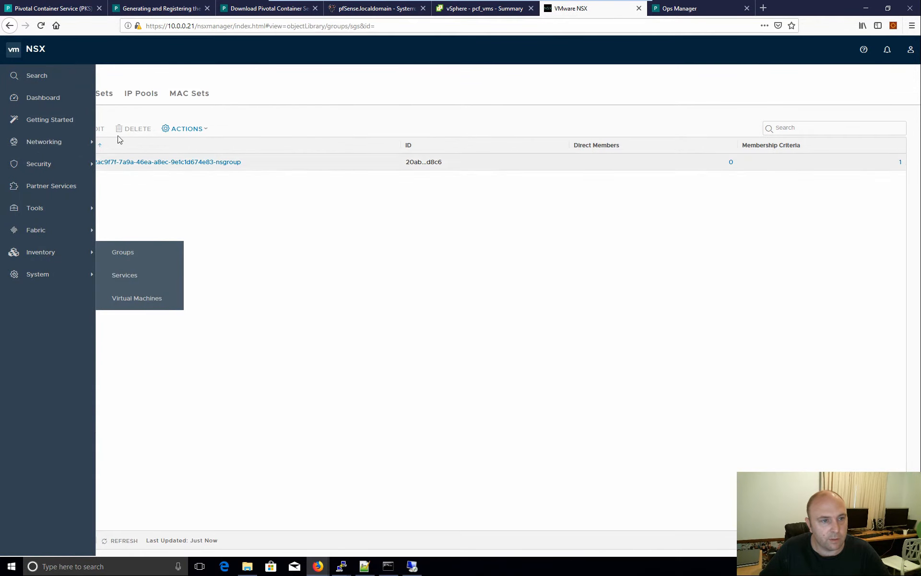
left_click(143, 98)
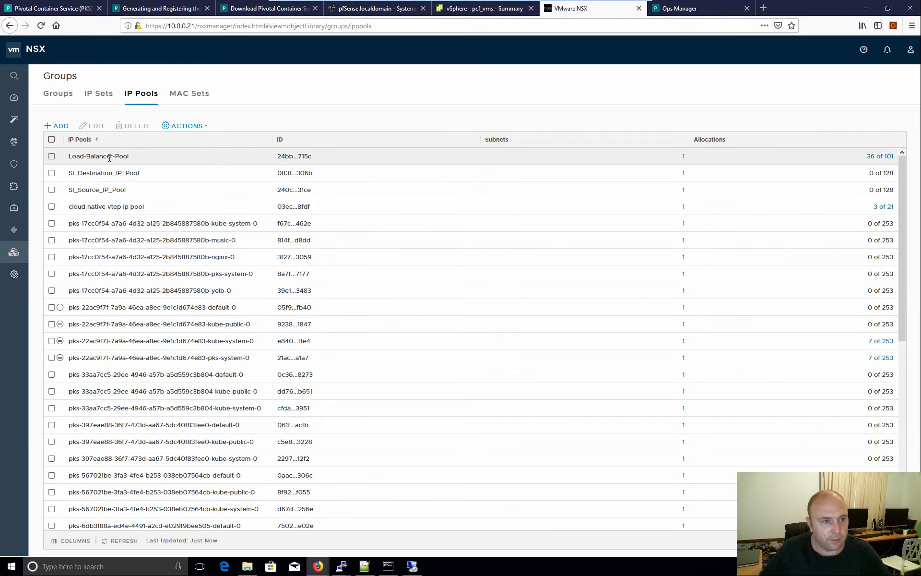
left_click(304, 157)
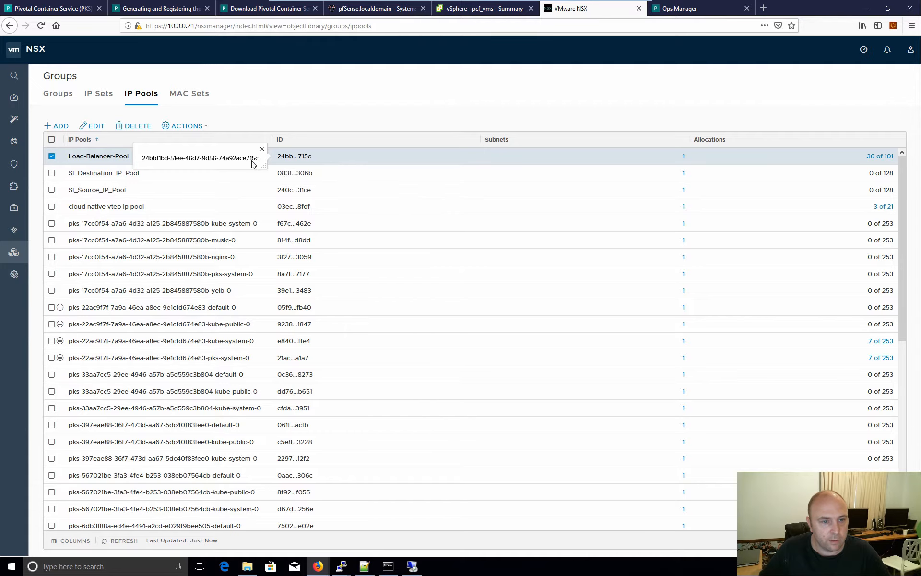
left_click_drag(253, 164, 141, 163)
key("ctrl+c")
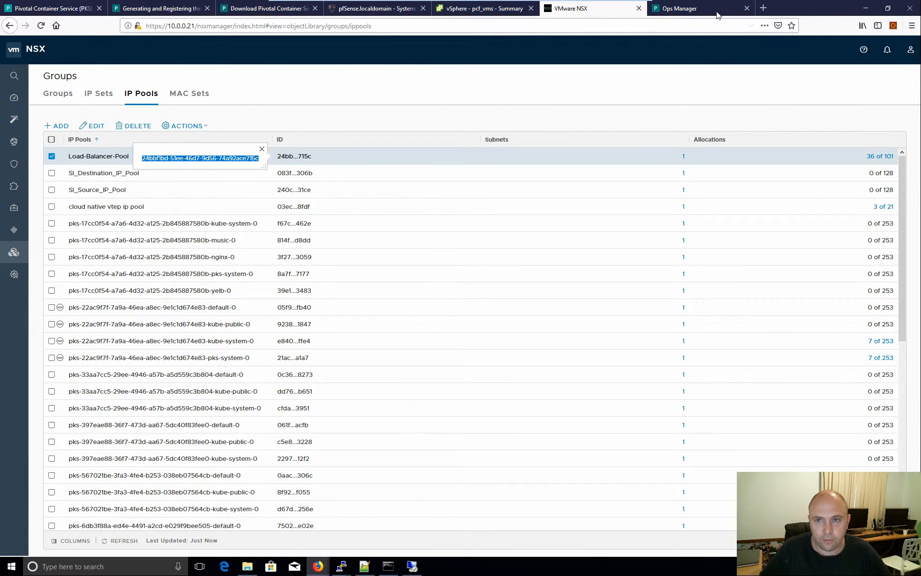
key("ctrl+Tab")
left_click(297, 377)
key("ctrl+v")
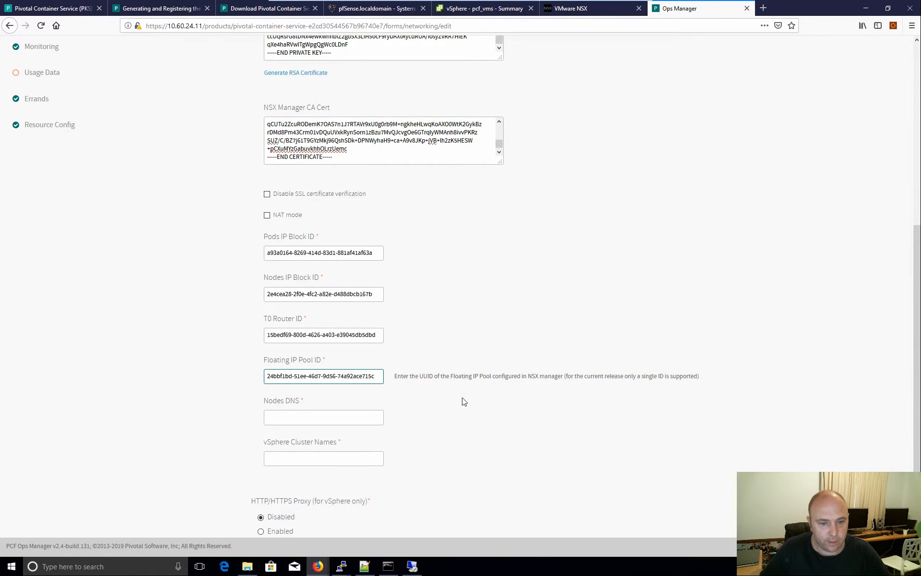
- Enter 10.0.0.240 in the Nodes DNS field of the PKS networking form
left_click(296, 419)
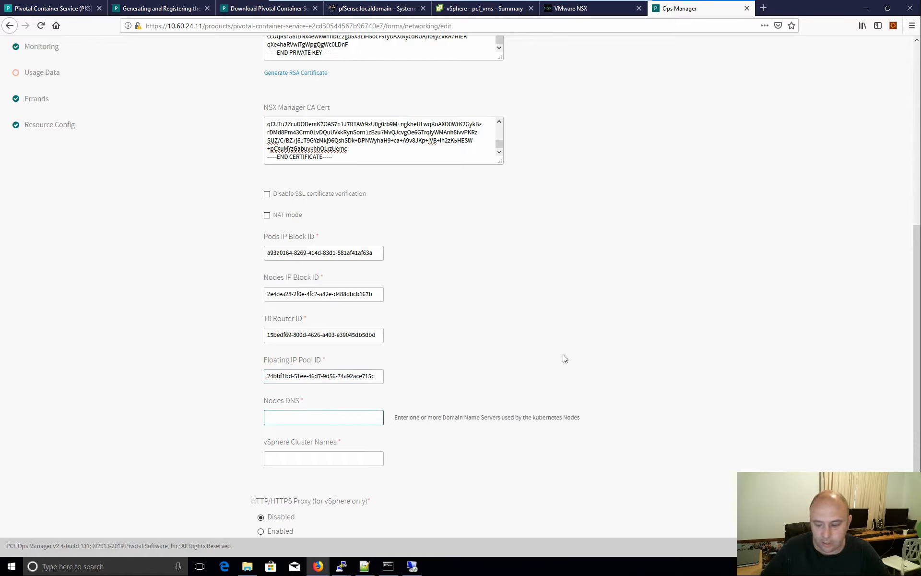
type("10.0.0.240")
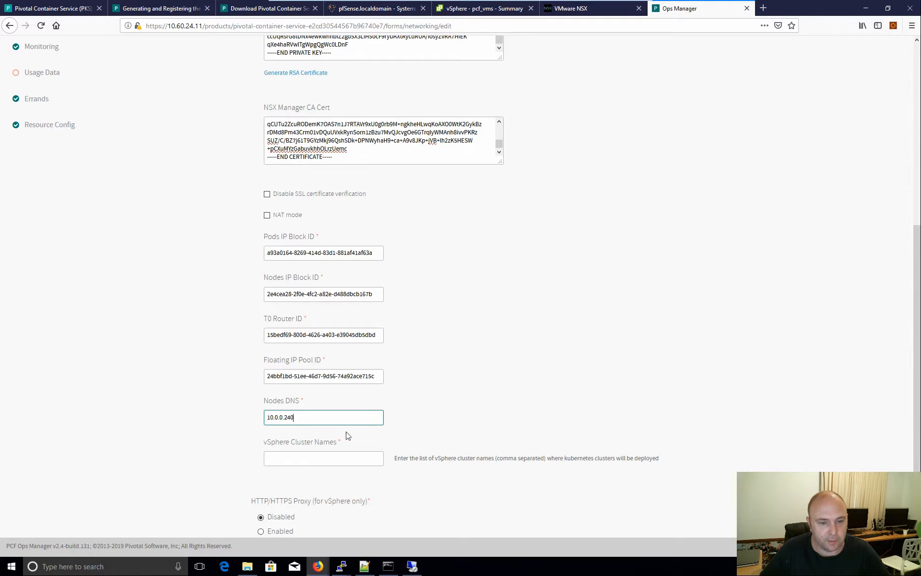
scroll(414, 397, "down", 2)
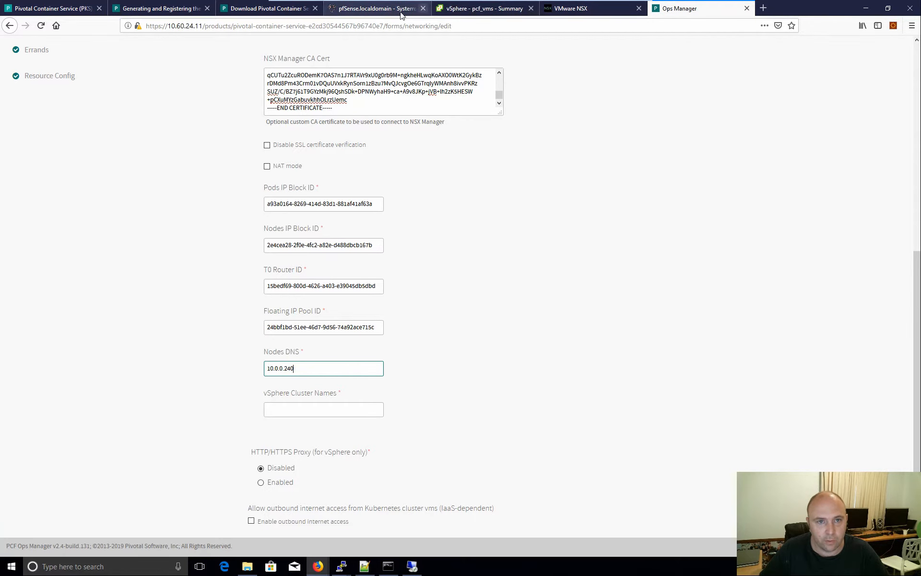
left_click(487, 14)
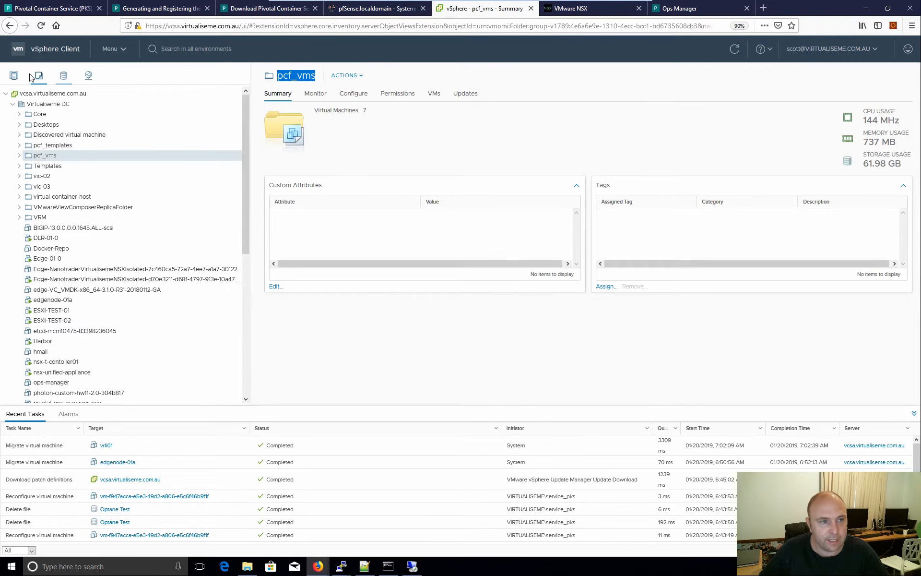
- Select the Cloud Native DC cluster in vSphere Hosts and Clusters and copy its name
left_click(14, 75)
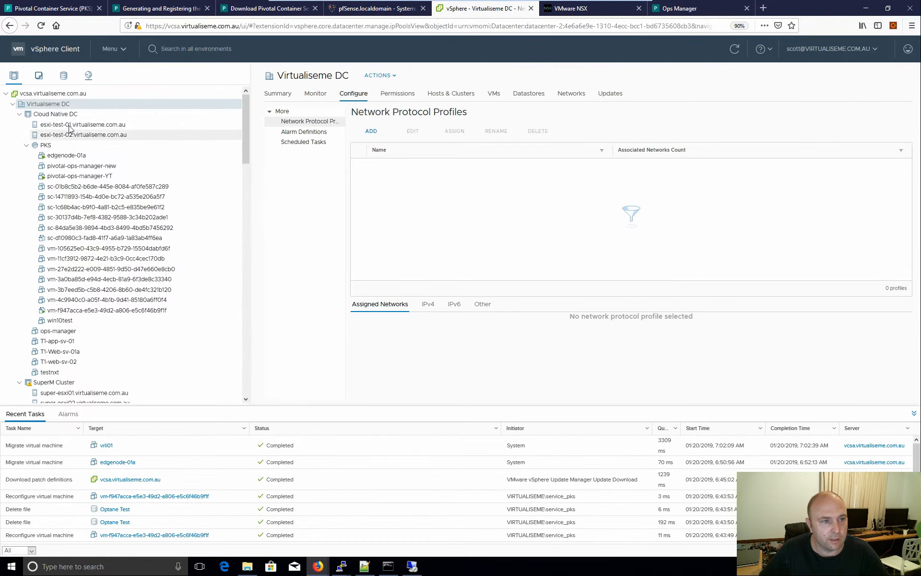
left_click(74, 115)
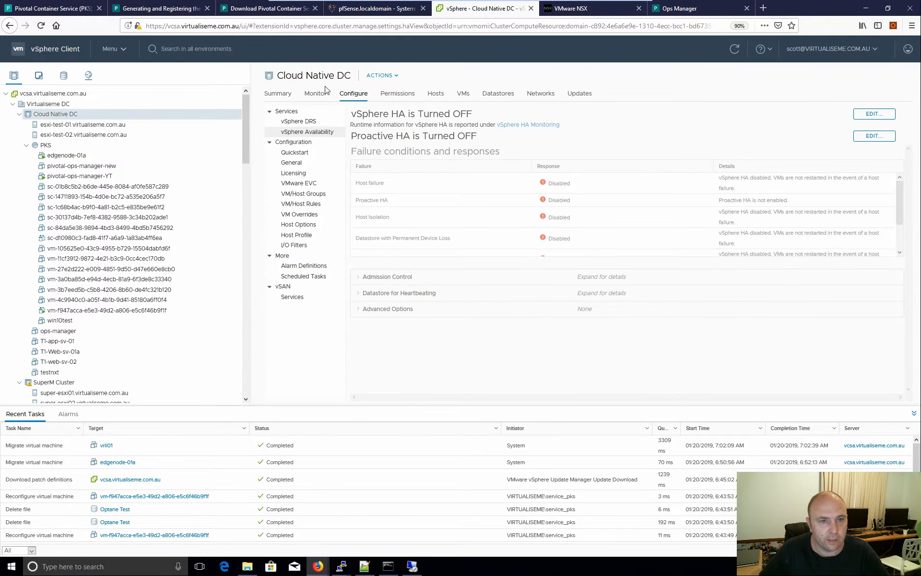
left_click_drag(352, 78, 278, 76)
key("ctrl+c")
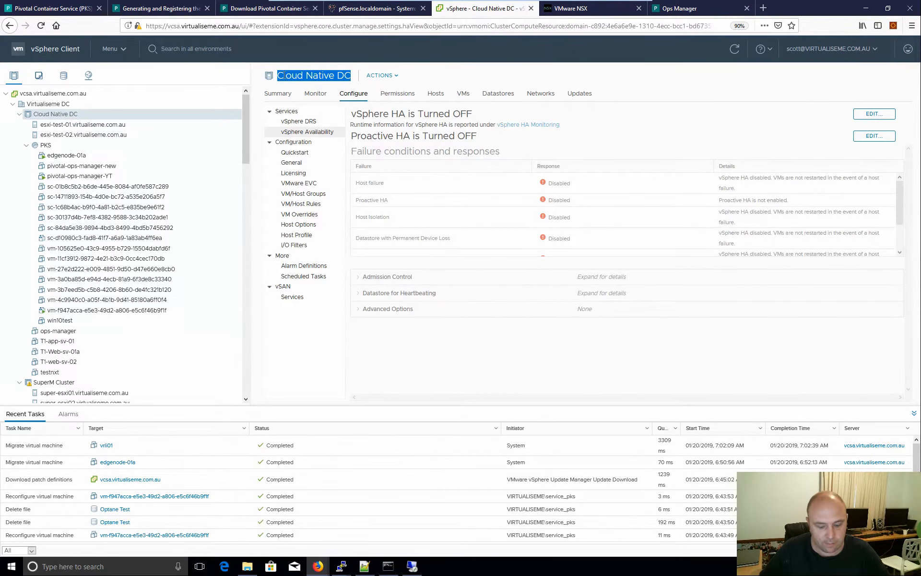
left_click(689, 8)
left_click(329, 409)
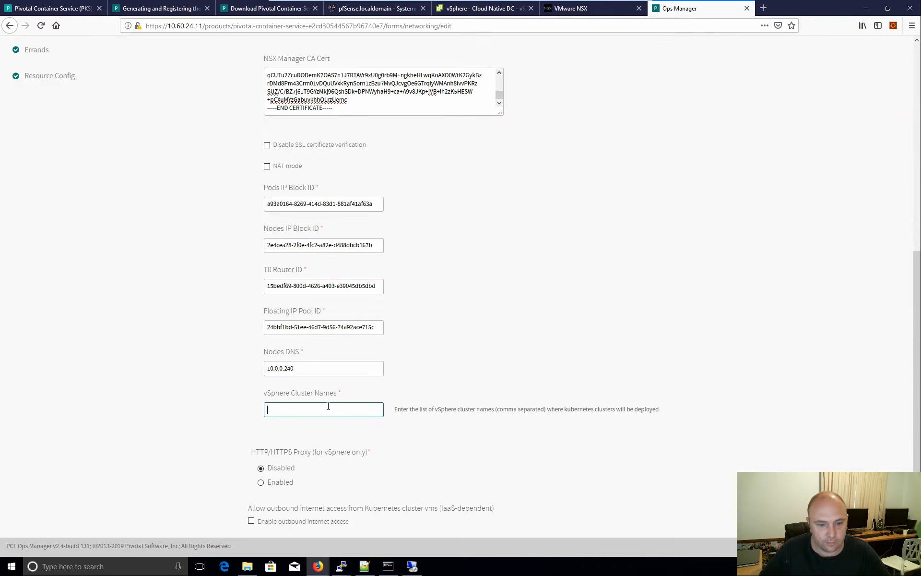
- Paste Cloud Native DC as the vSphere cluster name, enable outbound internet access, and save
key("ctrl+v")
scroll(331, 413, "down", 2)
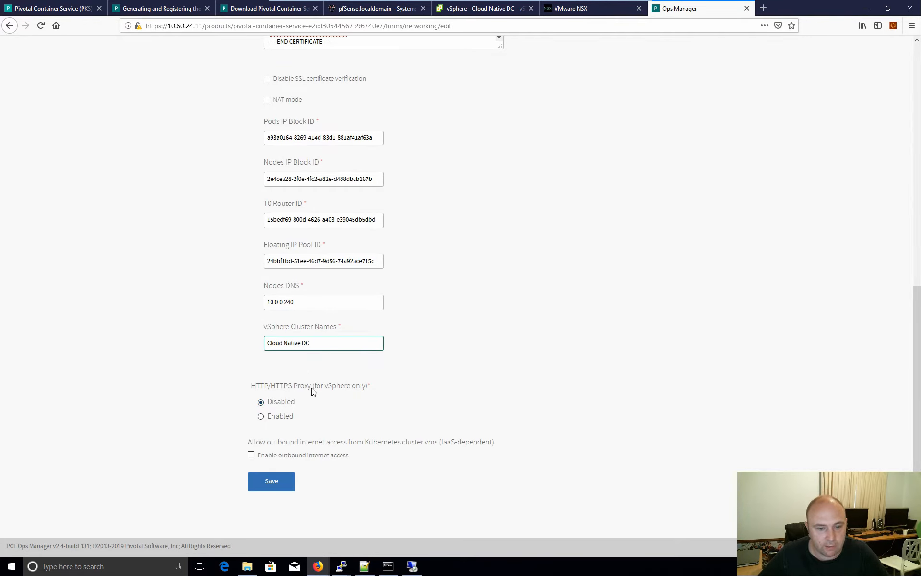
left_click(251, 456)
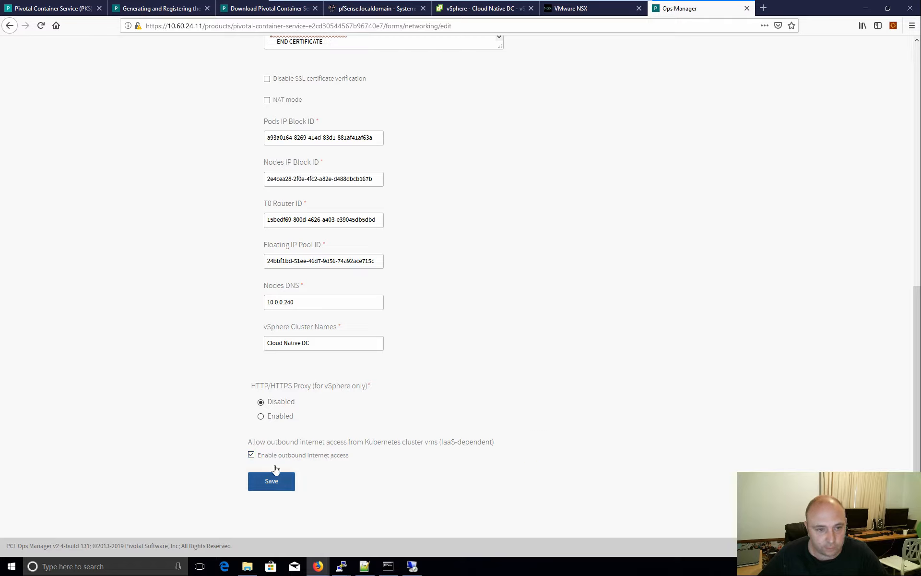
left_click(273, 485)
left_click(270, 483)
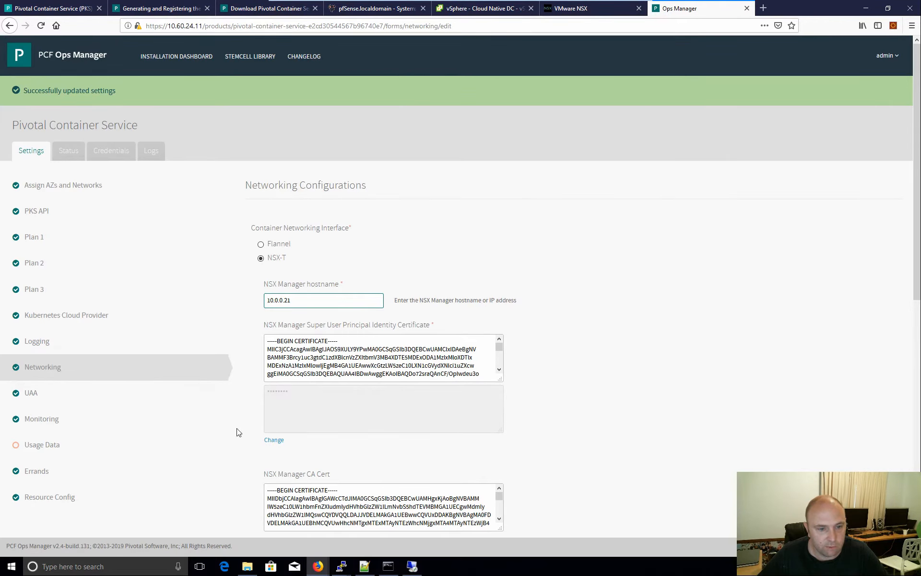
- Choose not to join the CEIP and Telemetry Program on the Usage Data page and save
left_click(55, 395)
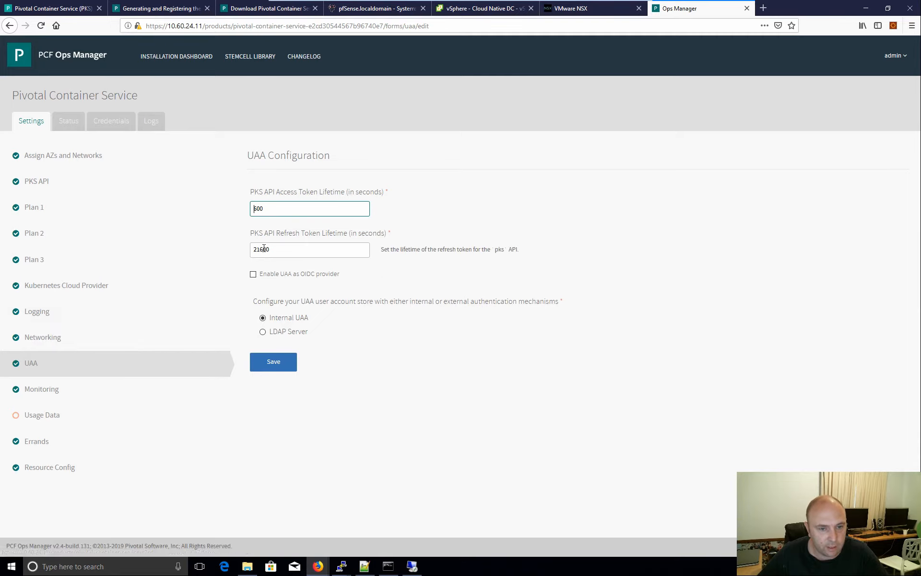
left_click(54, 401)
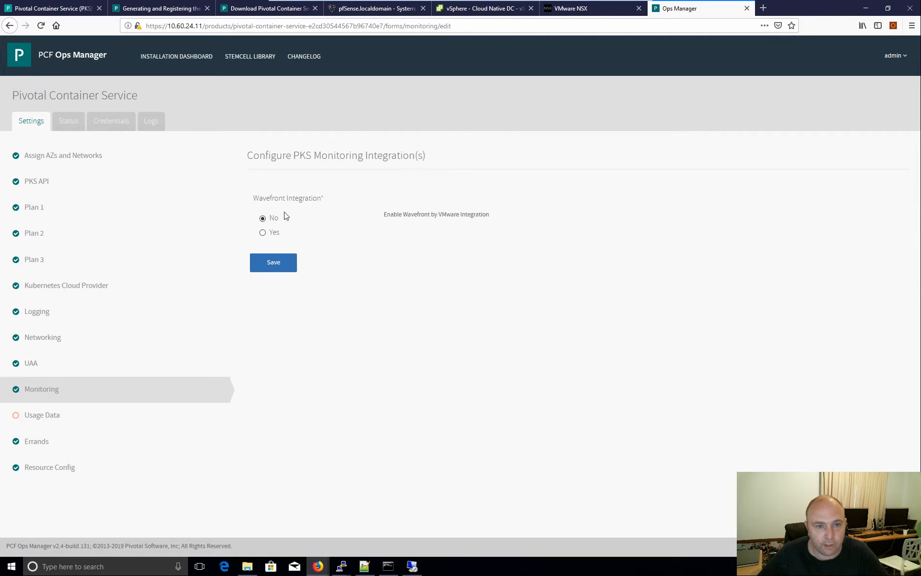
left_click(48, 415)
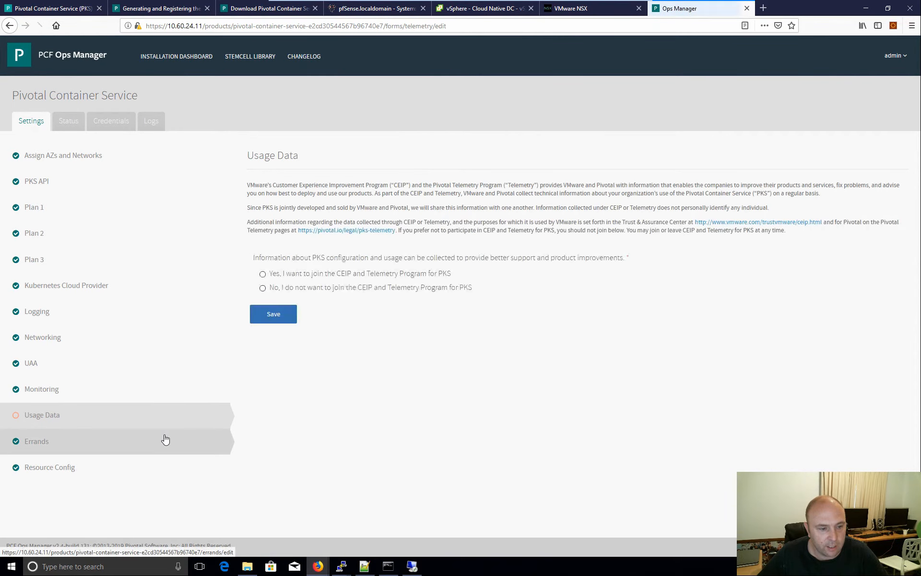
left_click(294, 288)
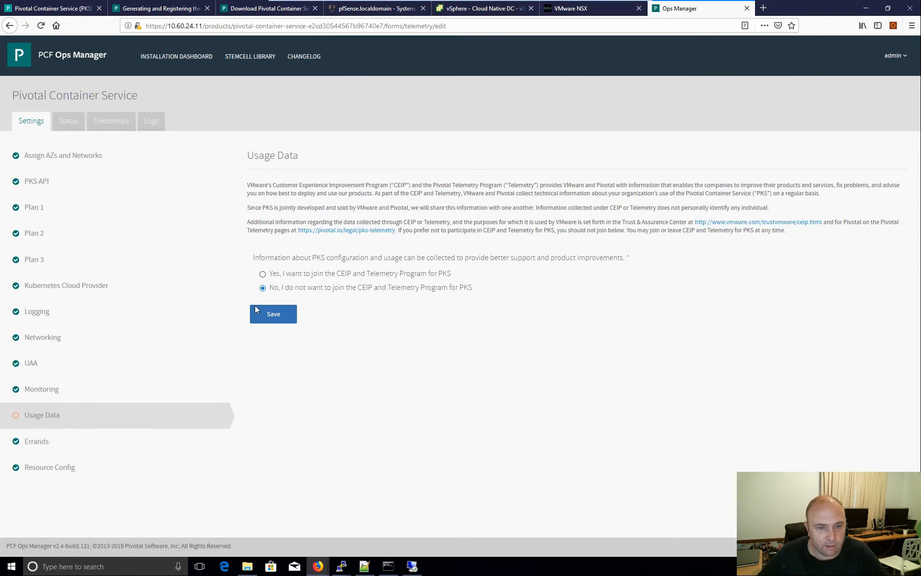
left_click(255, 310)
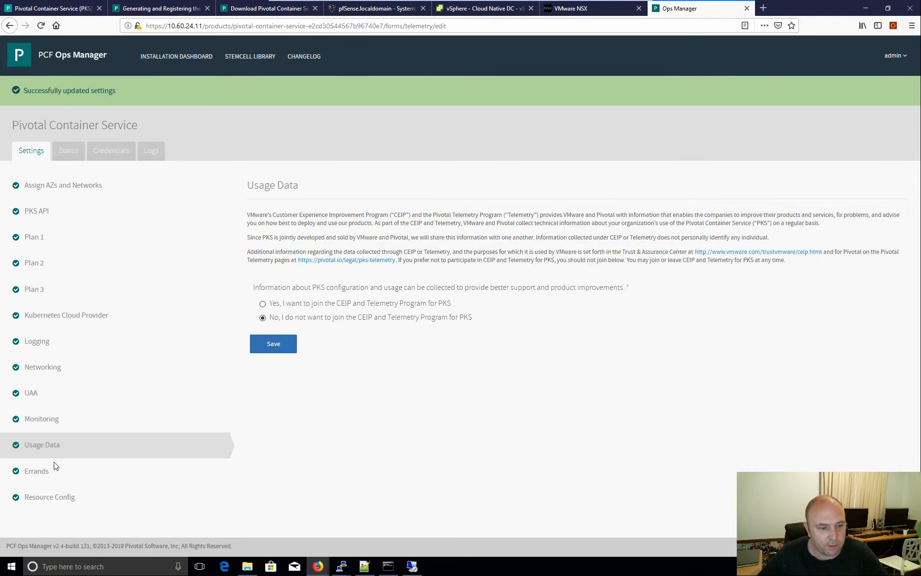
left_click(46, 470)
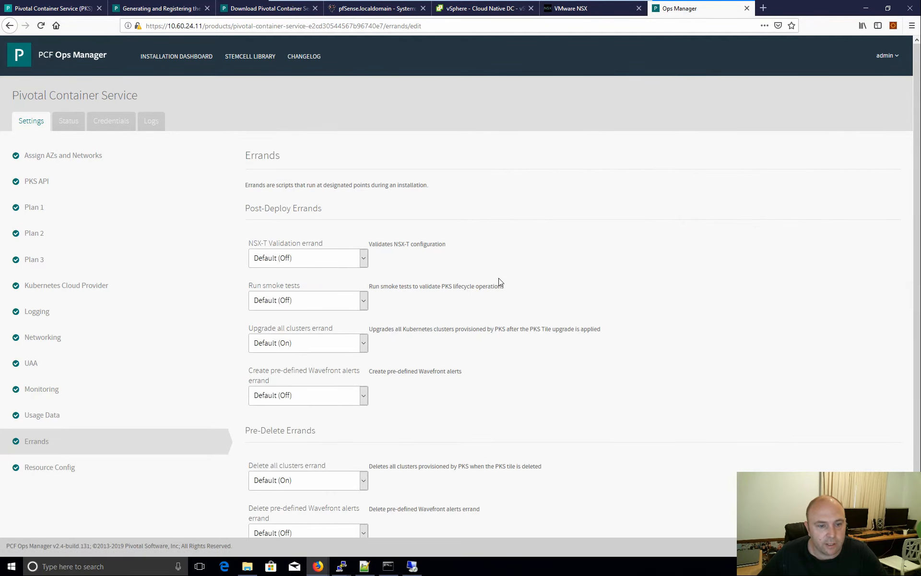
- Save the default Errands, check Resource Config, and return to the Installation Dashboard
scroll(499, 281, "down", 2)
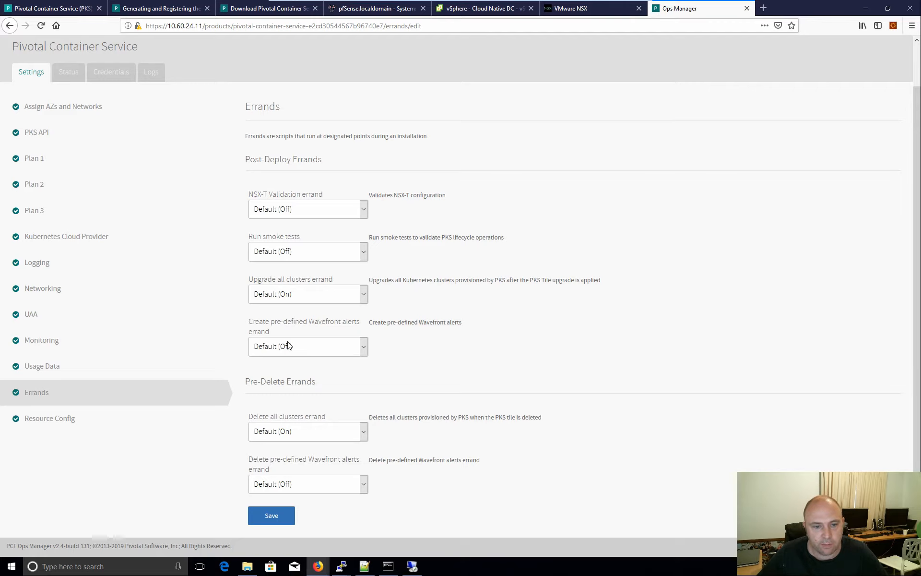
scroll(354, 368, "down", 1)
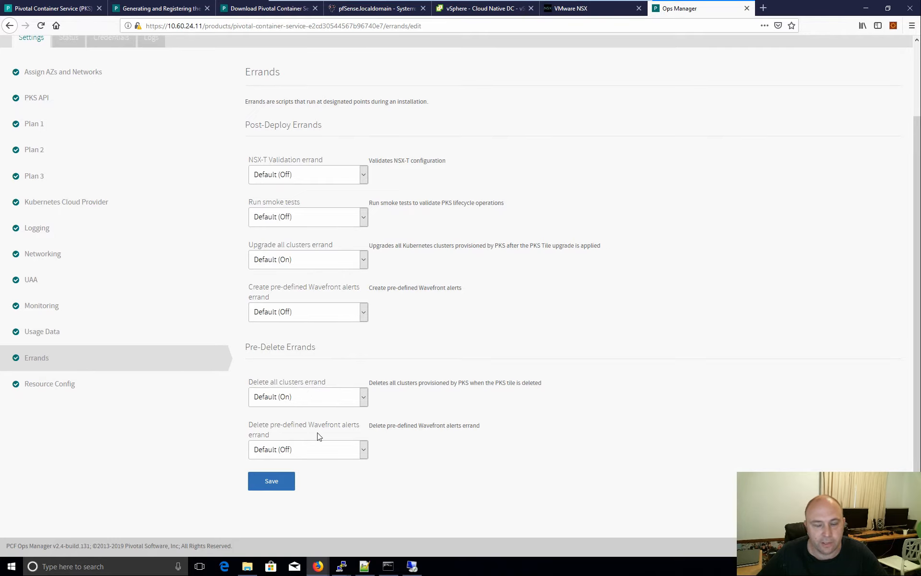
left_click(279, 481)
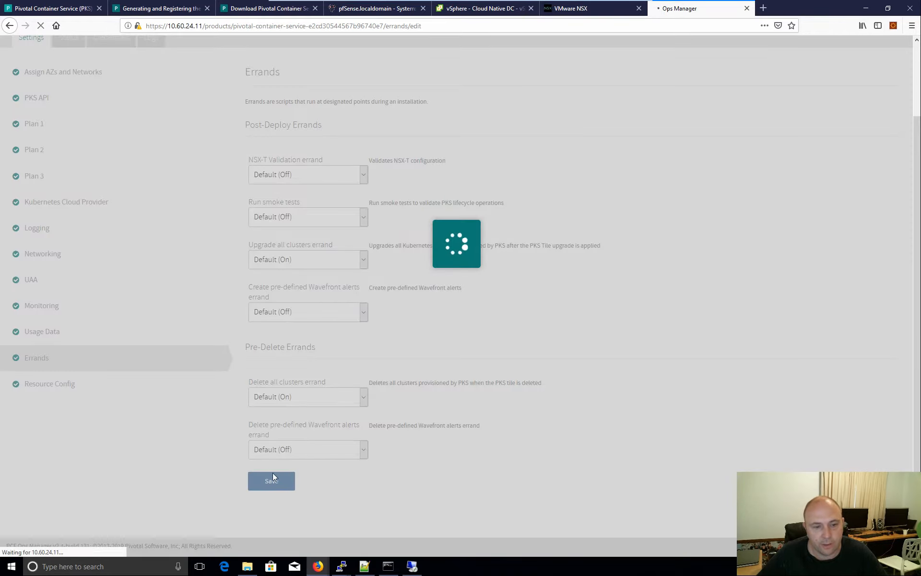
scroll(139, 461, "down", 1)
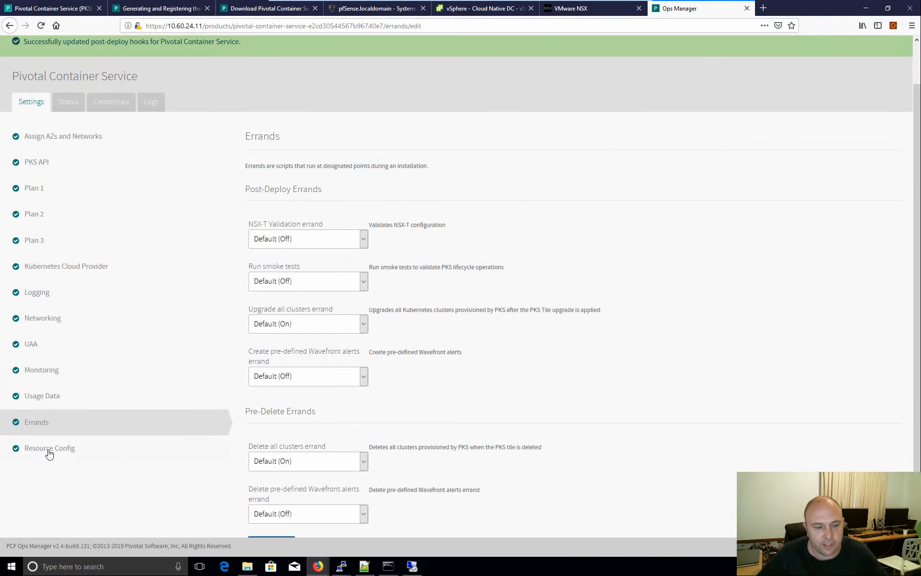
left_click(46, 446)
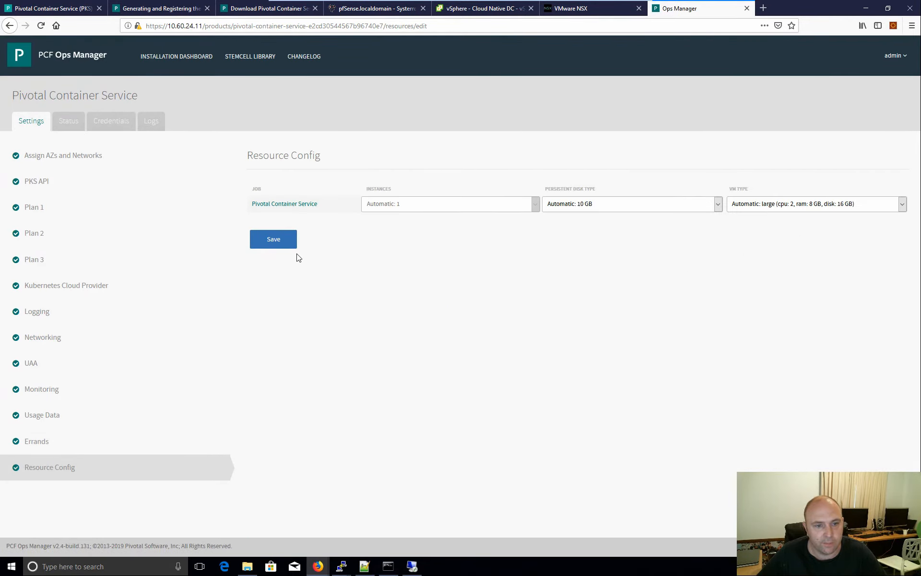
left_click(152, 55)
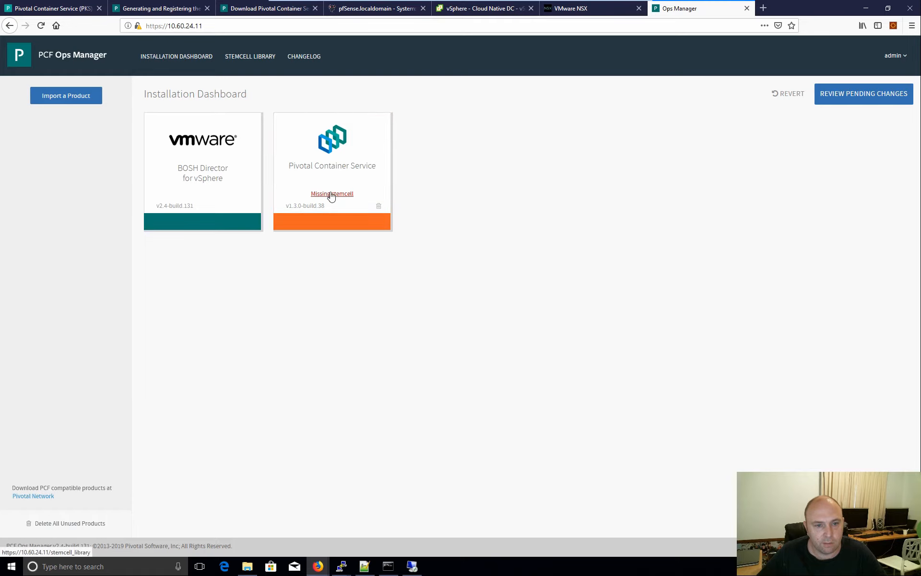
- Import the bosh-stemcell-170.15 file and apply it to Pivotal Container Service
left_click(851, 95)
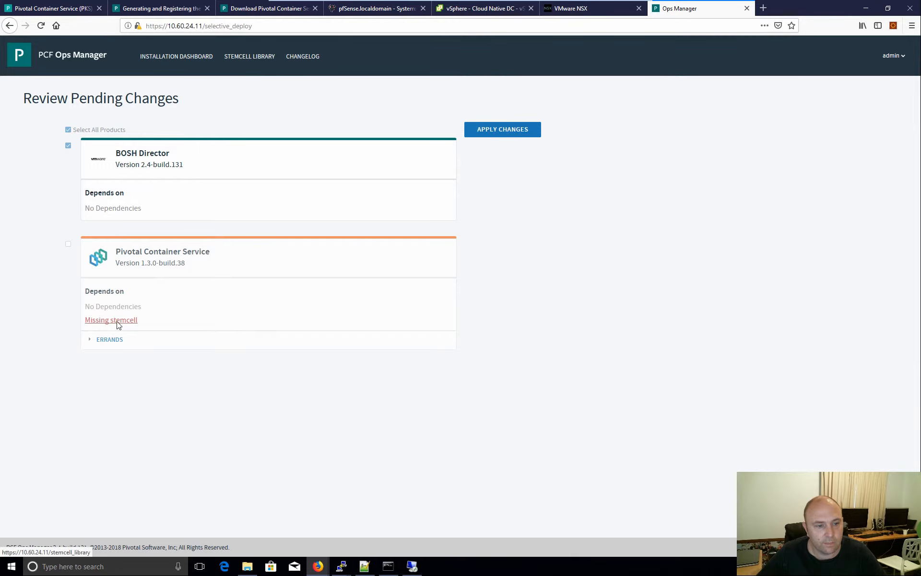
left_click(117, 324)
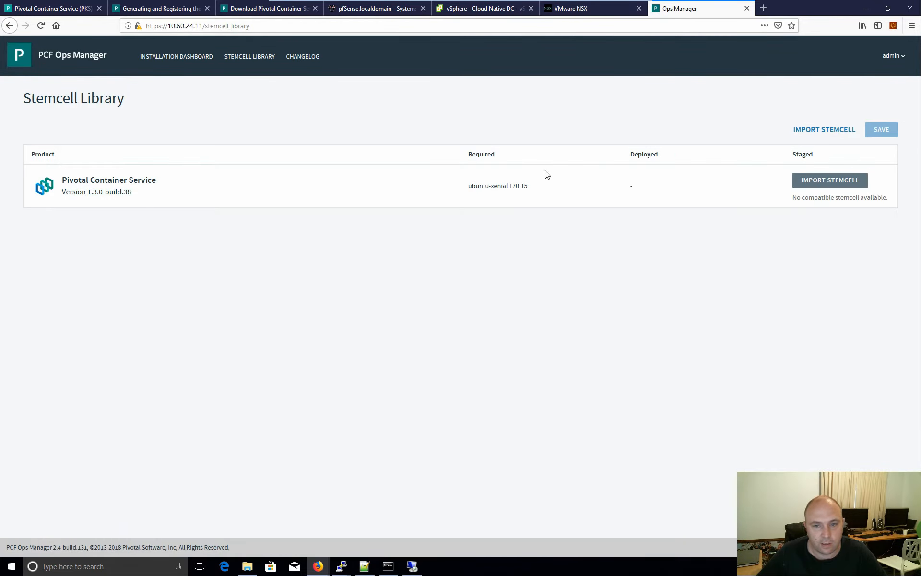
left_click(835, 181)
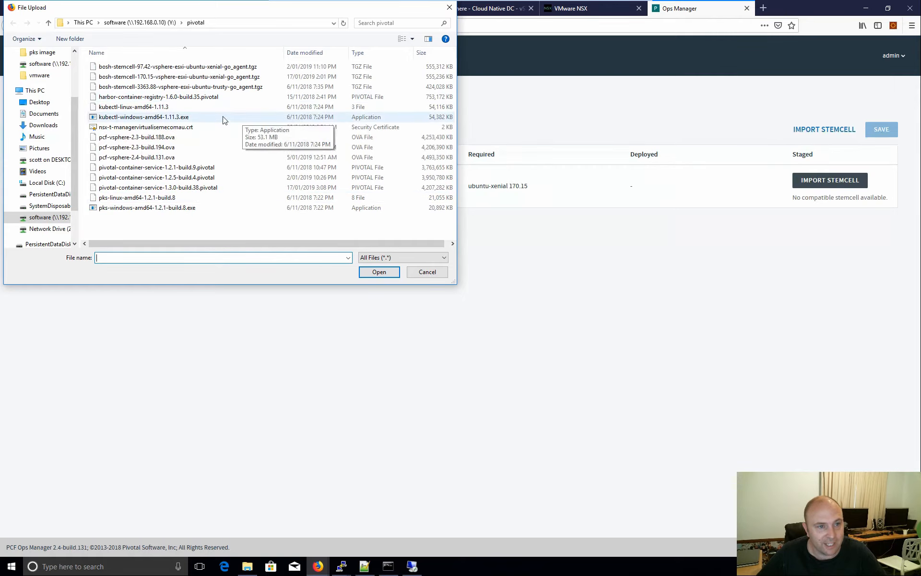
left_click(149, 78)
left_click(381, 272)
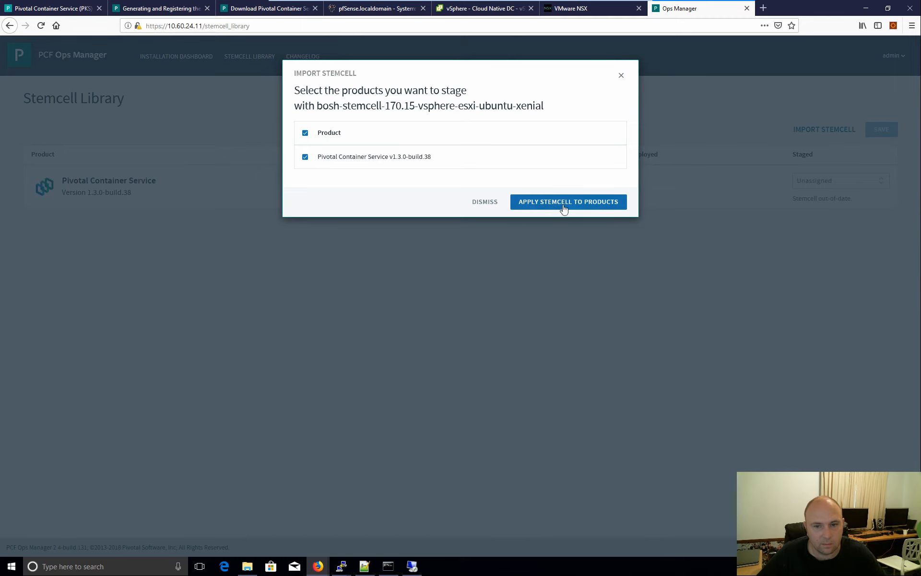
left_click(576, 206)
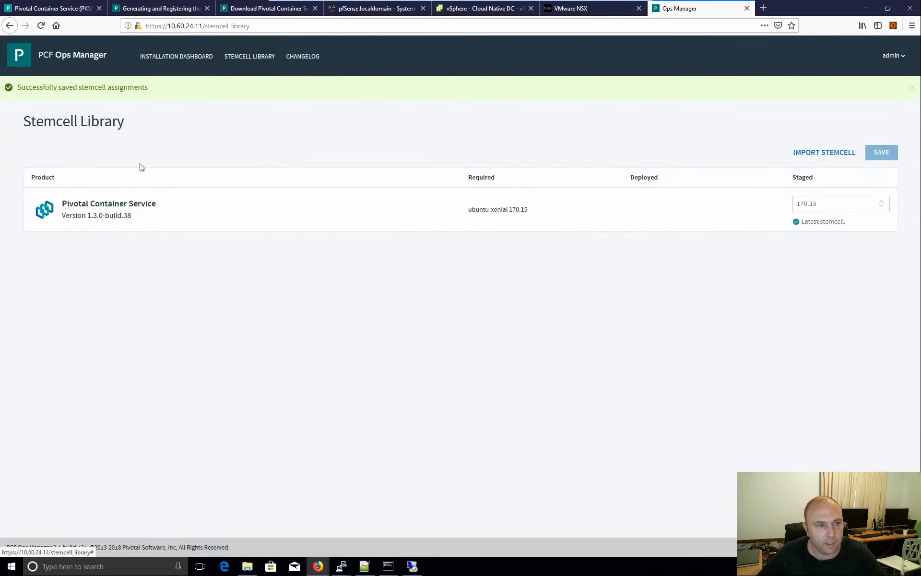
- Review the pending BOSH Director and PKS changes and their errands, then apply them
left_click(181, 58)
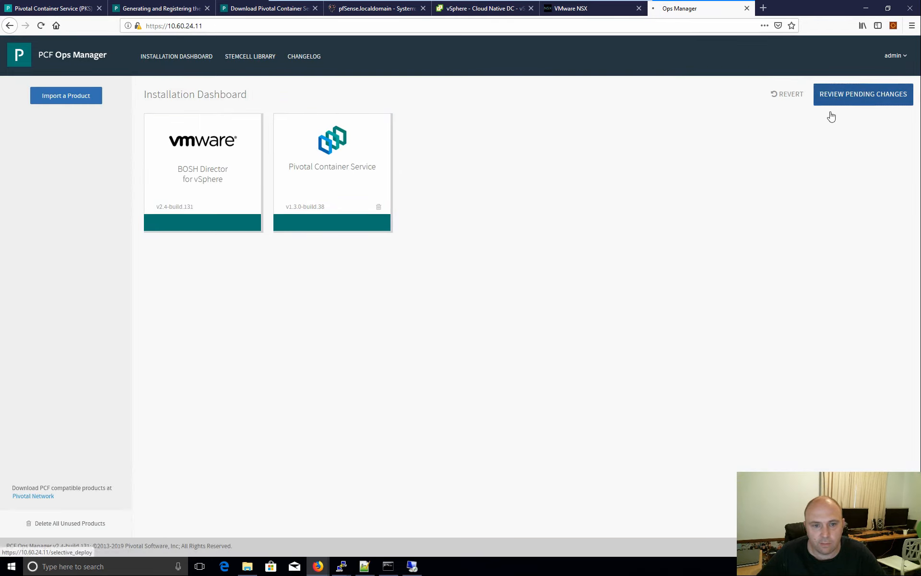
left_click(833, 97)
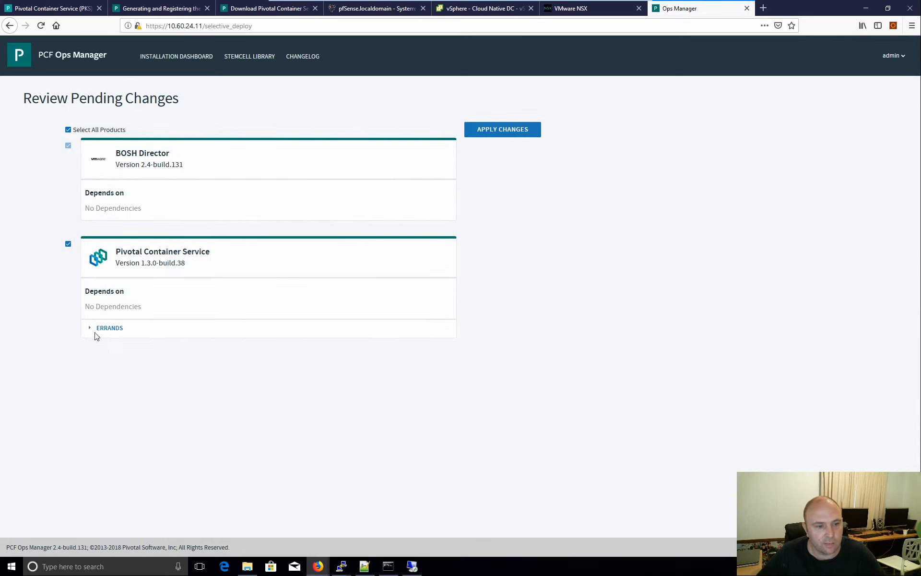
left_click(95, 336)
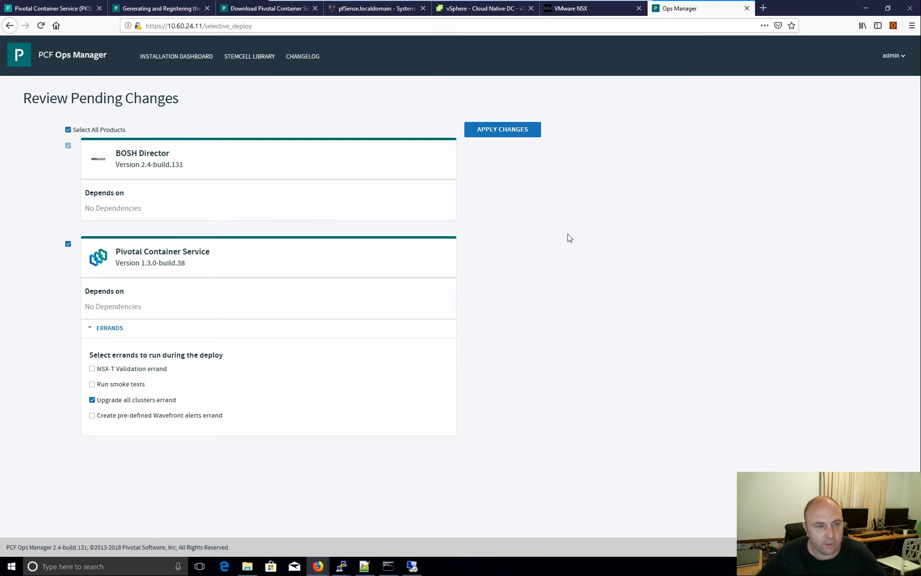
left_click(505, 132)
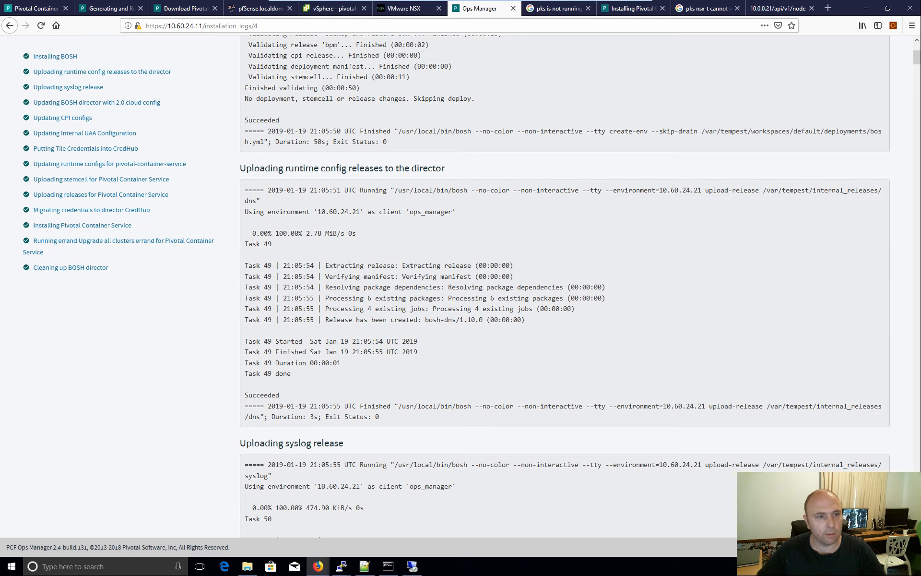
- Return to the Installation Dashboard showing BOSH Director 2.4 and PKS 1.3.0 deployed
left_click(9, 26)
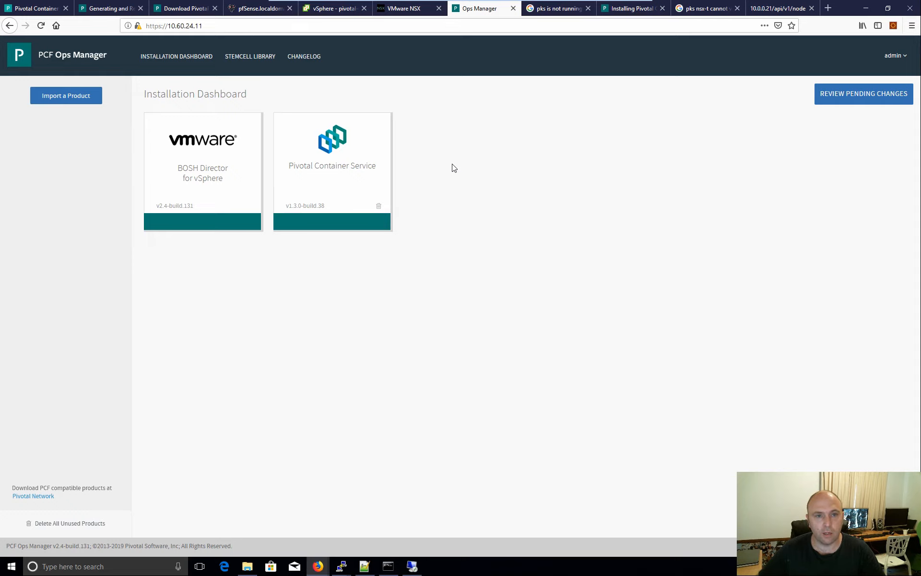
left_click(218, 189)
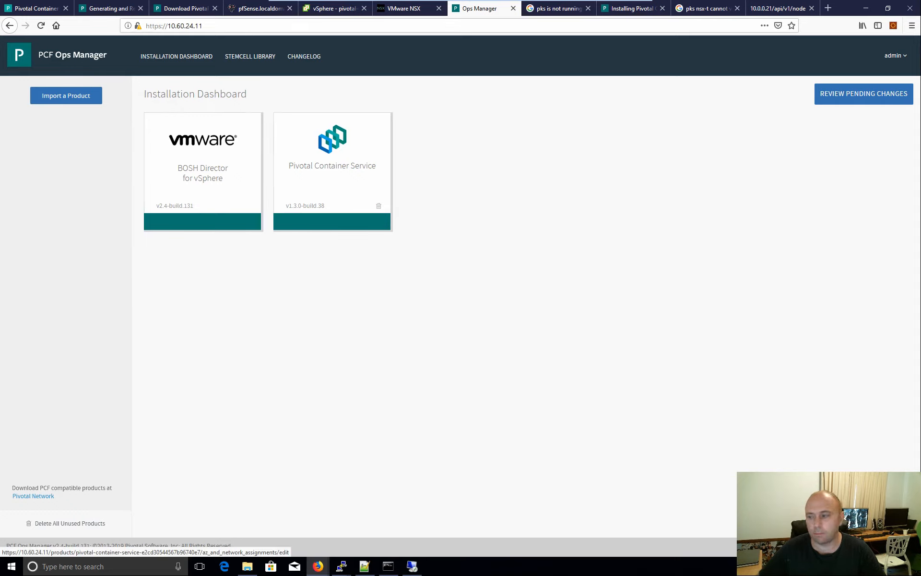